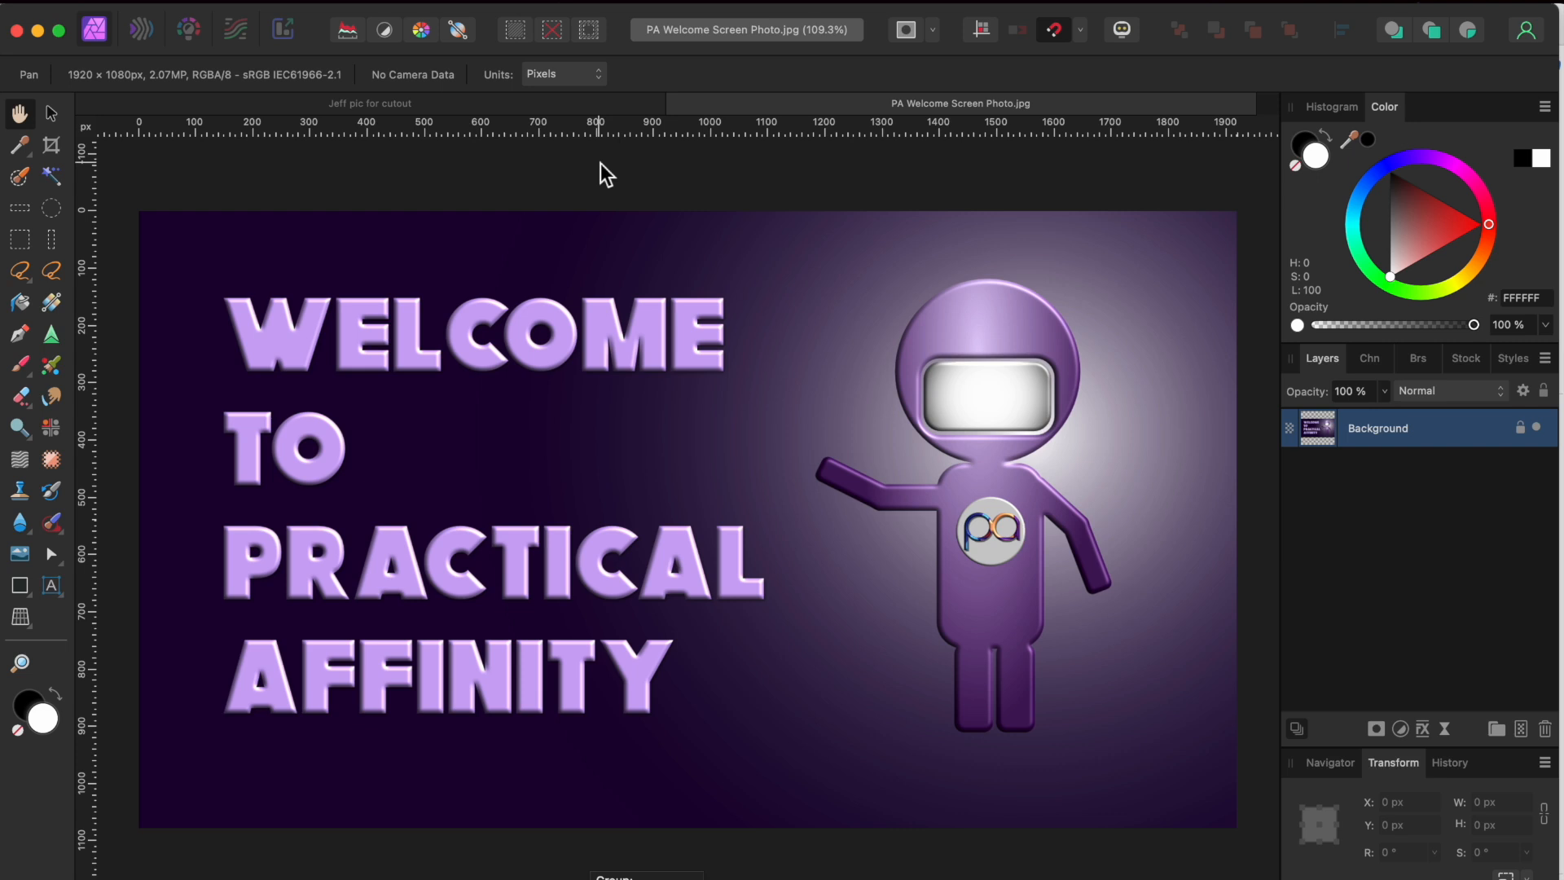
Switch to the photo for the cutout and frame the standing man.
{"action": "left_click", "coordinate": [530, 105]}
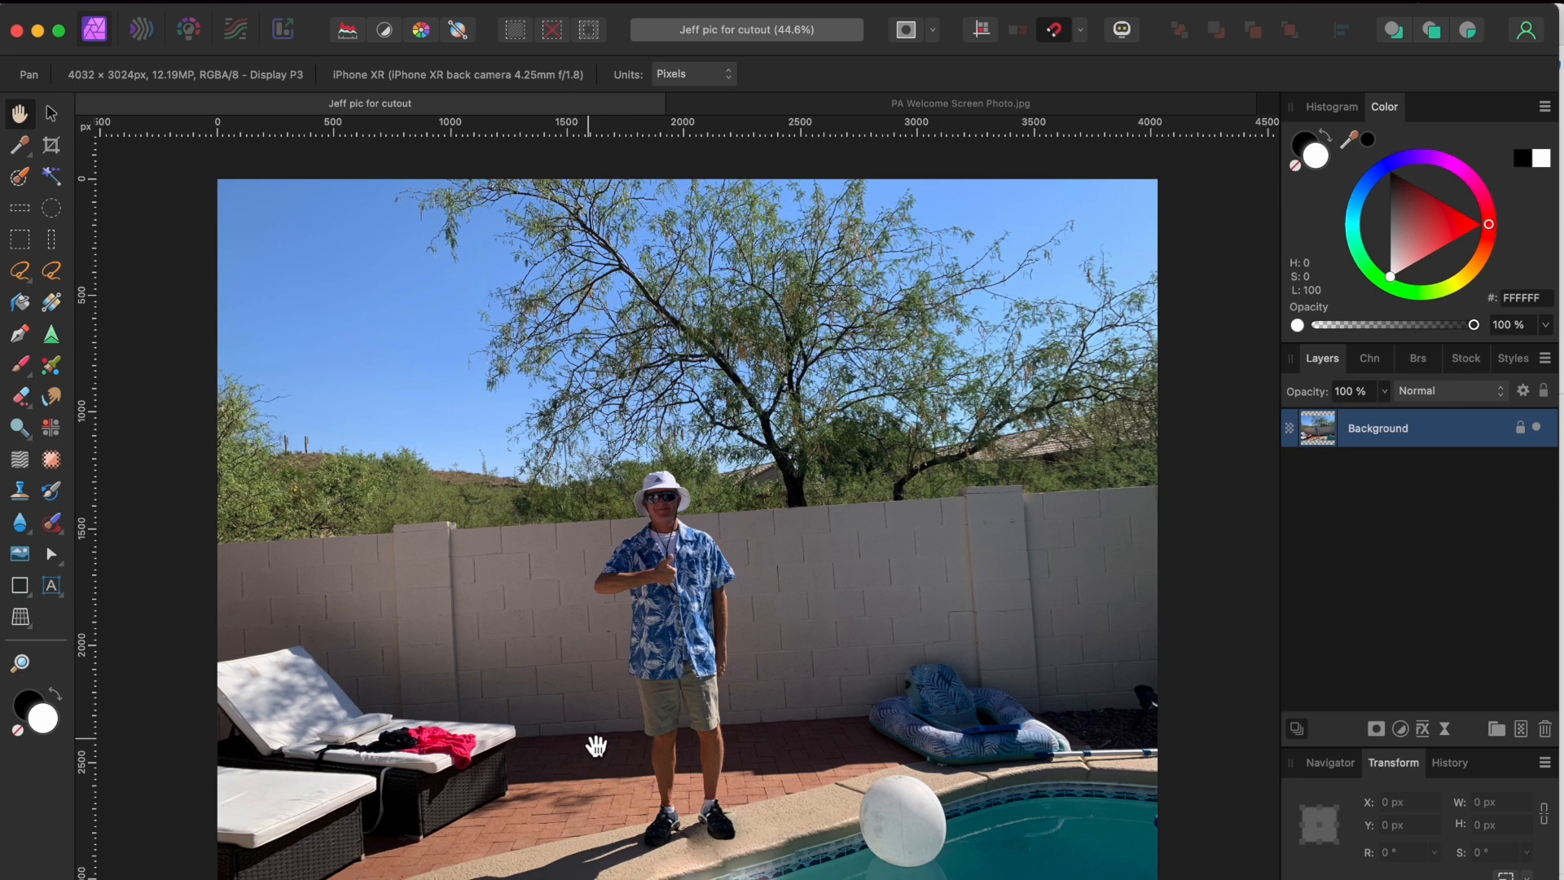
{"action": "scroll", "coordinate": [593, 741], "scroll_direction": "down", "scroll_amount": 2}
{"action": "scroll", "coordinate": [593, 741], "scroll_direction": "right", "scroll_amount": 1}
{"action": "scroll", "coordinate": [595, 599], "scroll_direction": "up", "scroll_amount": 4}
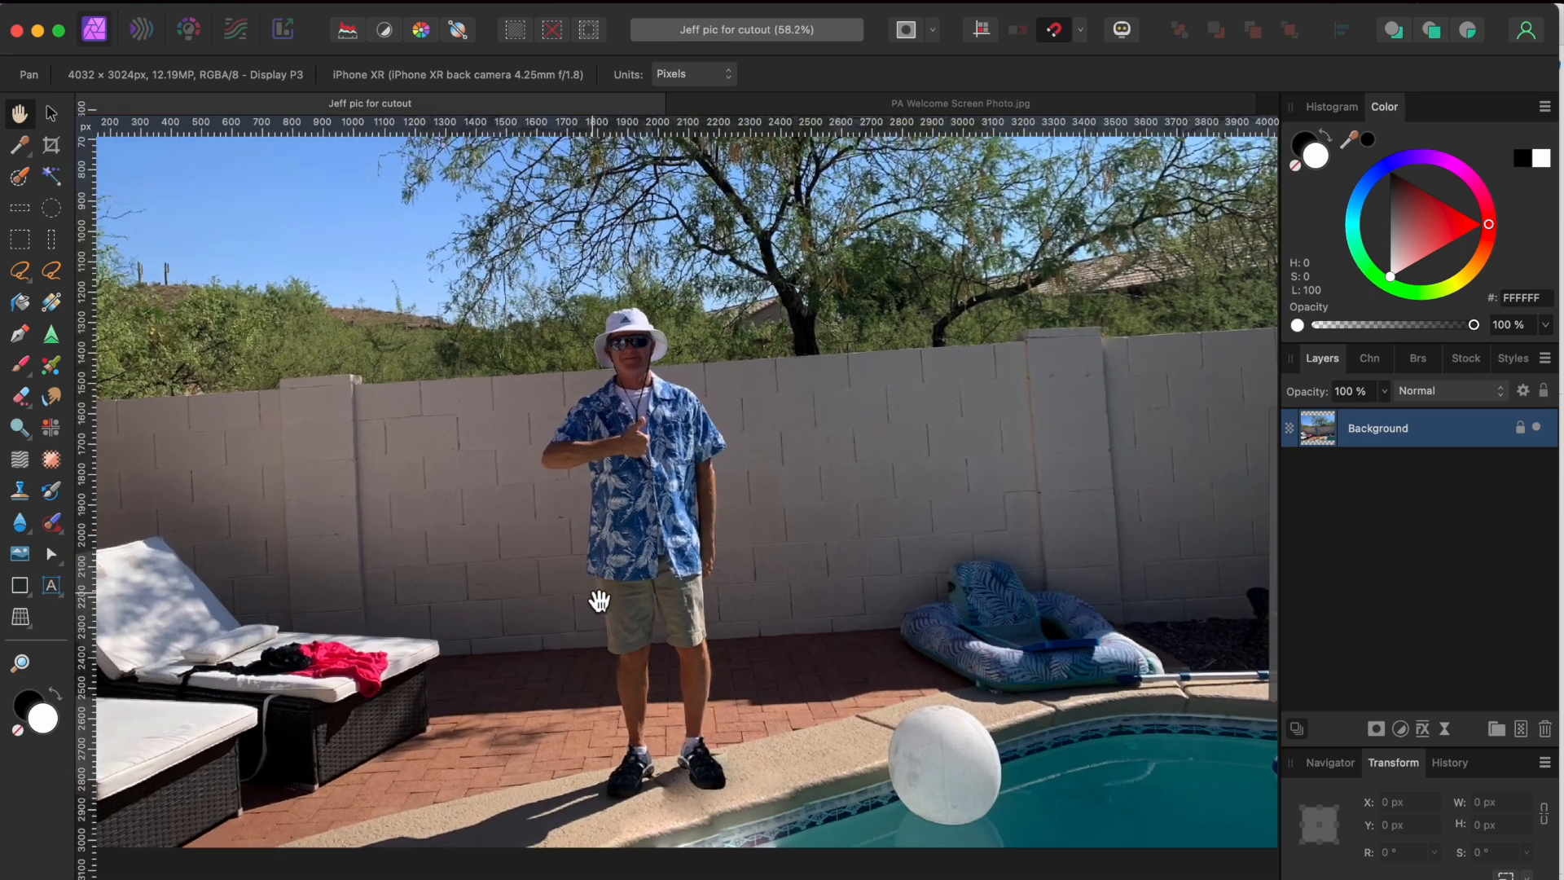
{"action": "scroll", "coordinate": [600, 601], "scroll_direction": "up", "scroll_amount": 1}
{"action": "scroll", "coordinate": [600, 601], "scroll_direction": "up", "scroll_amount": 1}
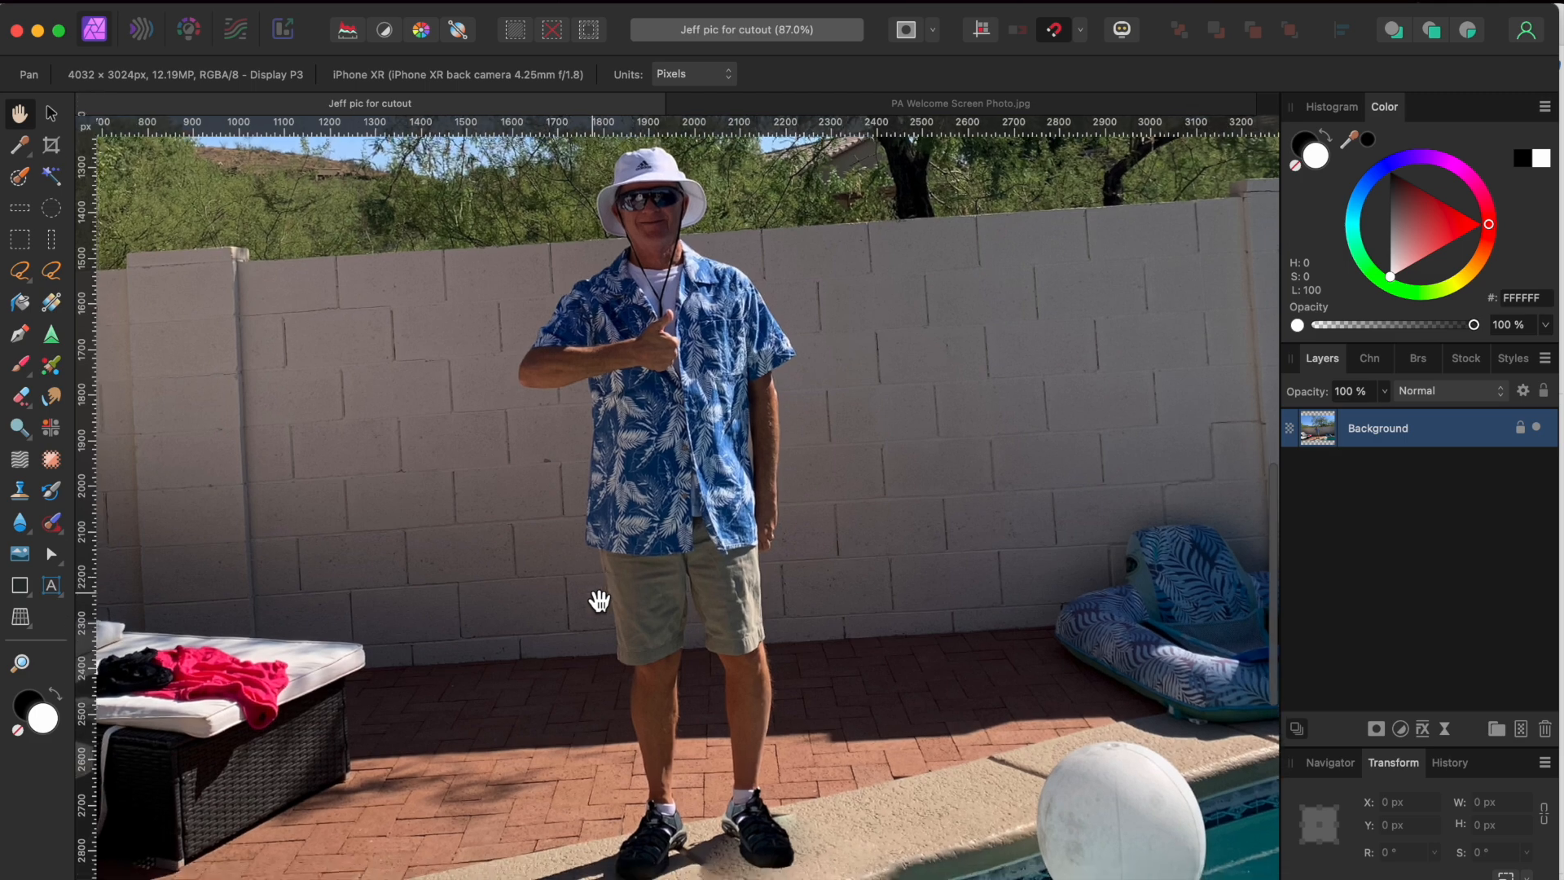
{"action": "scroll", "coordinate": [599, 601], "scroll_direction": "down", "scroll_amount": 1}
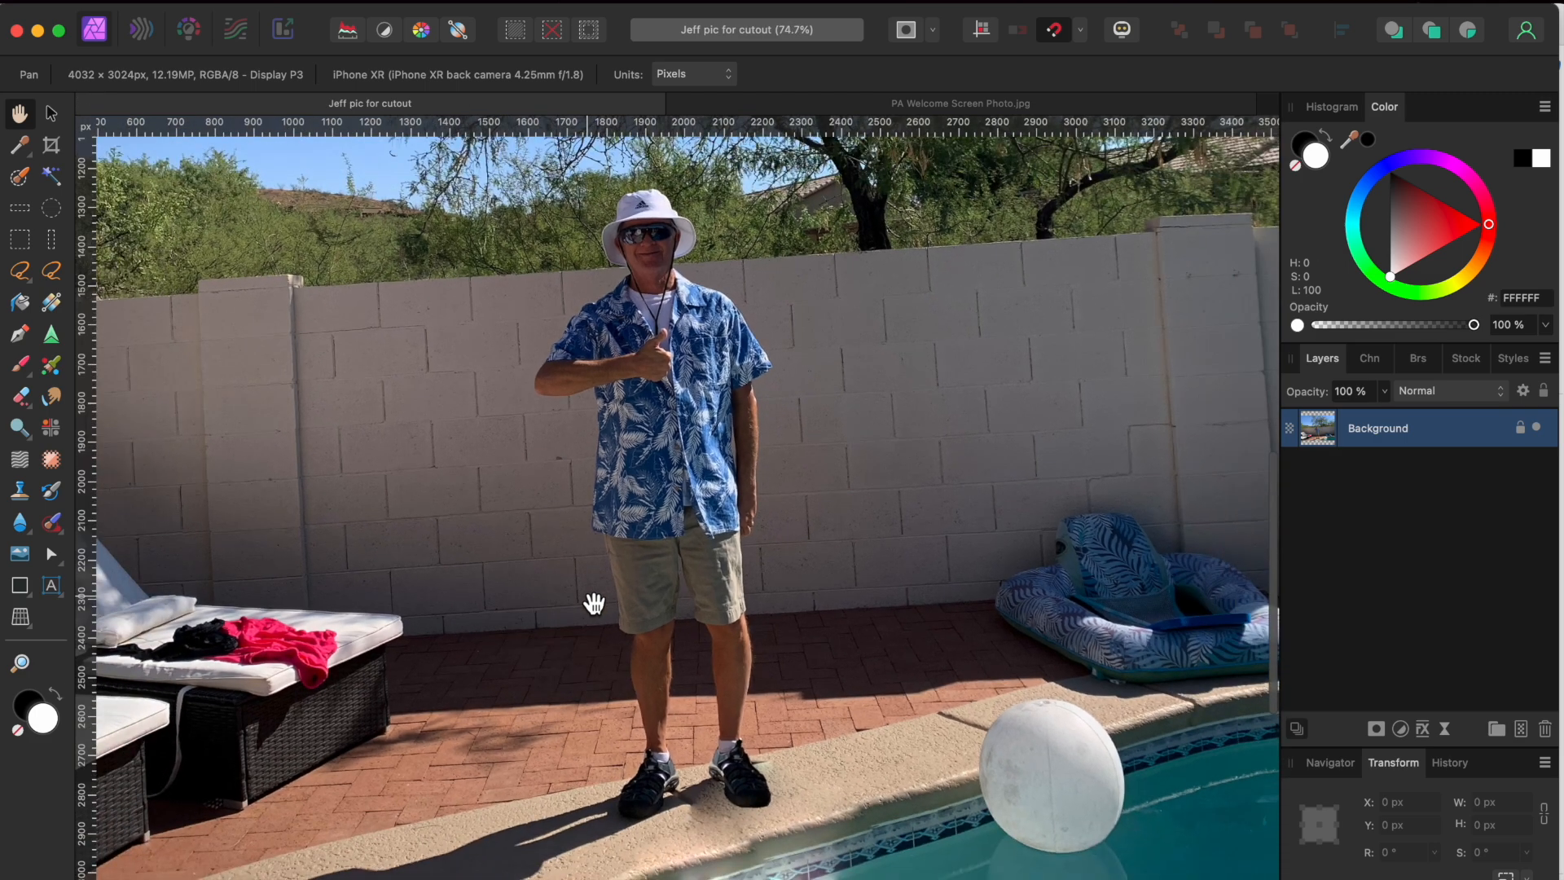
Select the leg and shorts on the man's raised-arm side using the Selection Brush at a width of 38.7 px.
{"action": "key", "text": "b"}
{"action": "key", "text": "x"}
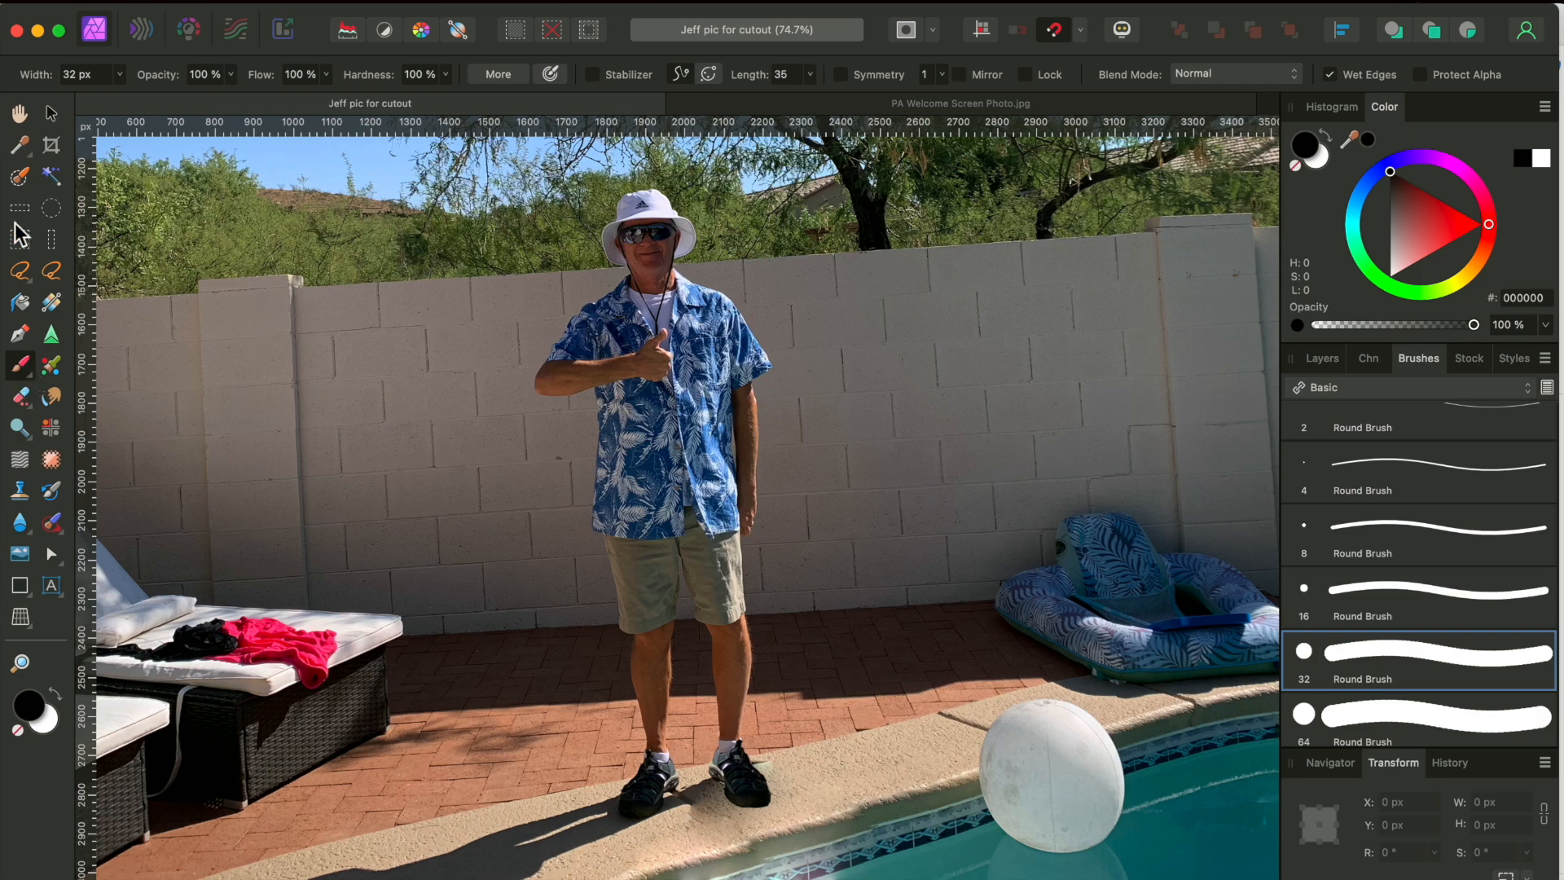
{"action": "left_click", "coordinate": [19, 181]}
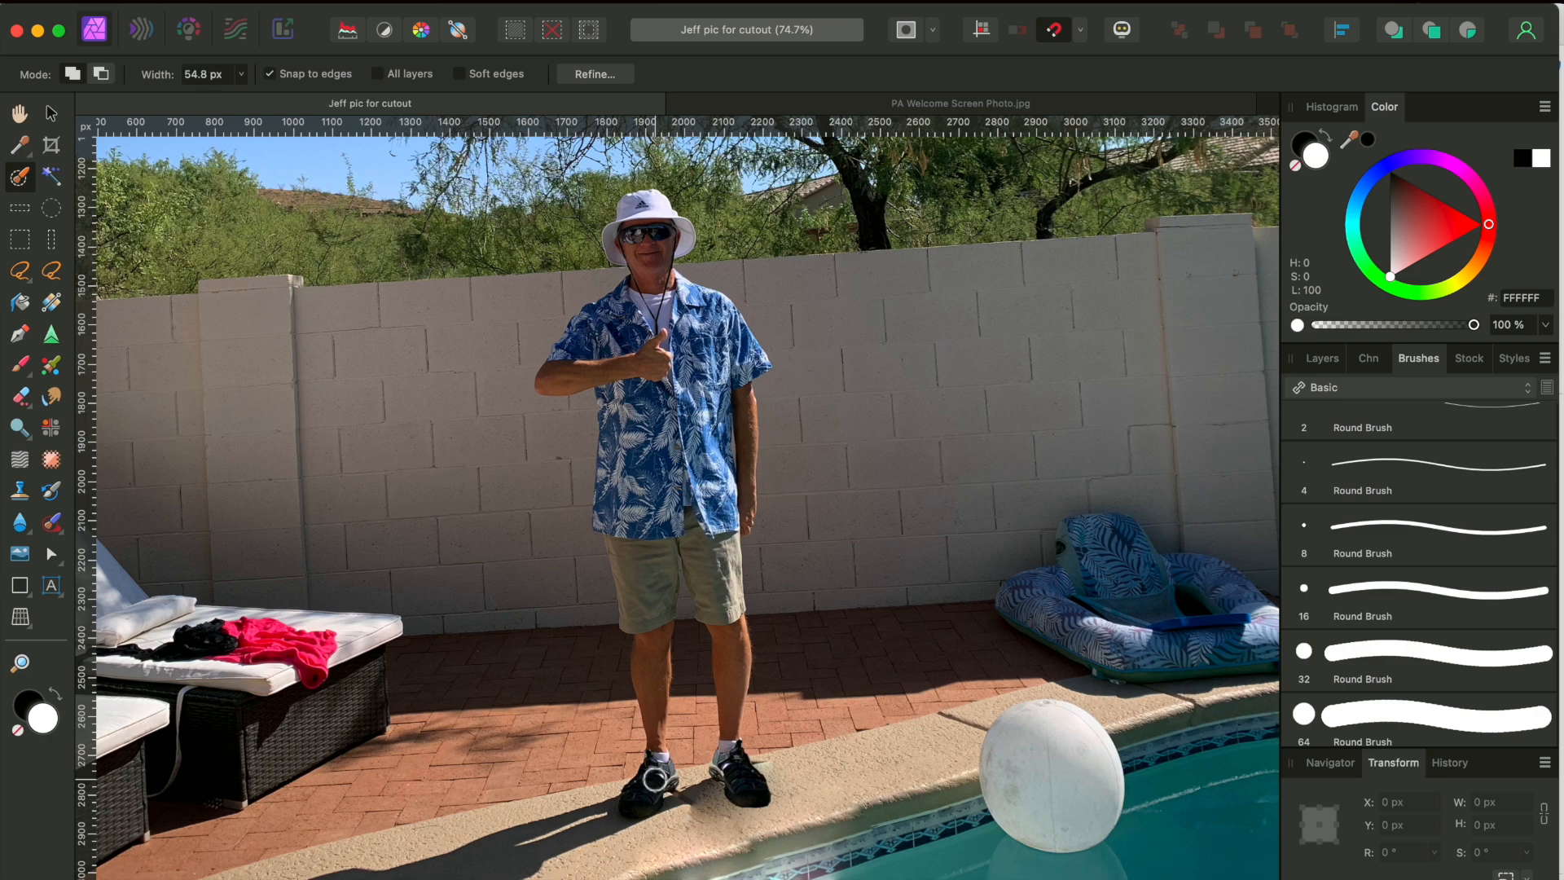
{"action": "scroll", "coordinate": [644, 799], "scroll_direction": "up", "scroll_amount": 5}
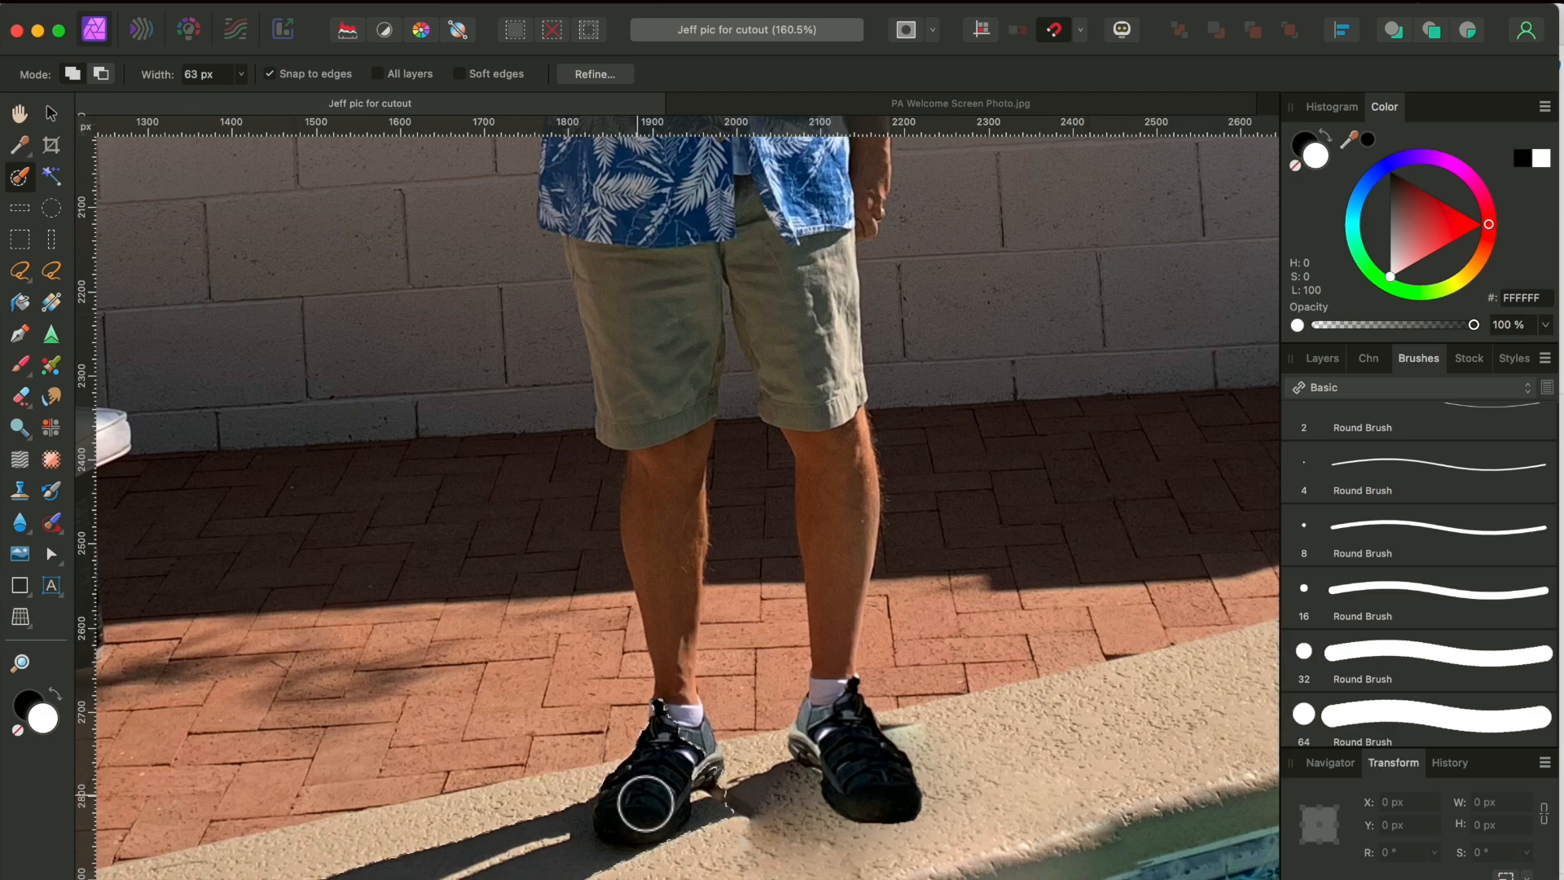
{"action": "left_click", "coordinate": [684, 749]}
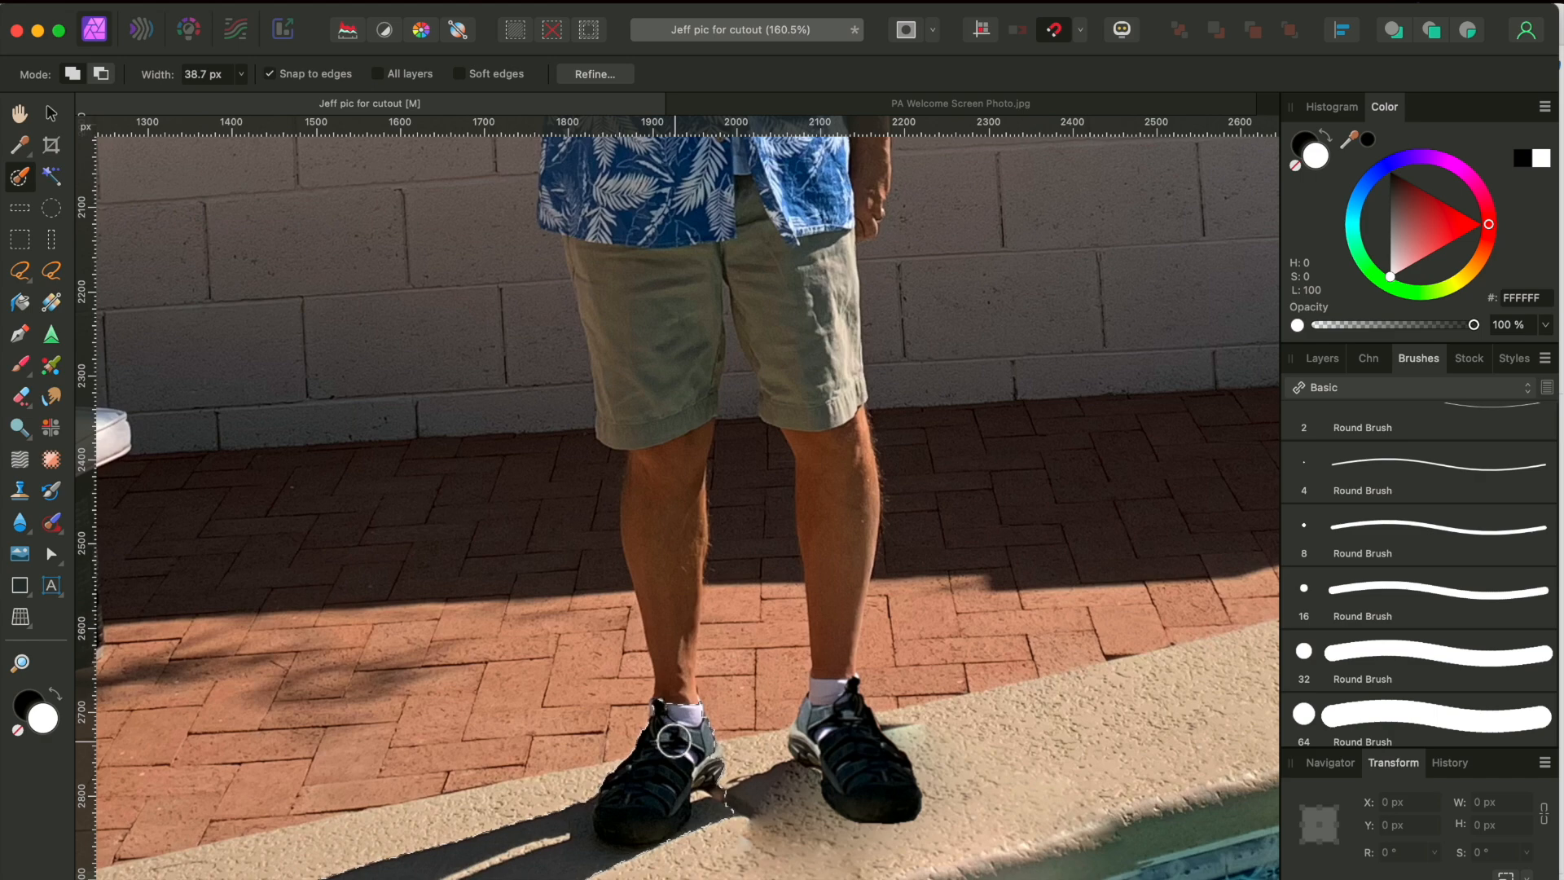
{"action": "mouse_move", "coordinate": [680, 717]}
{"action": "left_mouse_down"}
{"action": "mouse_move", "coordinate": [658, 505]}
{"action": "mouse_move", "coordinate": [689, 412]}
{"action": "mouse_move", "coordinate": [691, 258]}
{"action": "mouse_move", "coordinate": [631, 269]}
{"action": "mouse_move", "coordinate": [592, 248]}
{"action": "mouse_move", "coordinate": [638, 428]}
{"action": "left_mouse_up"}
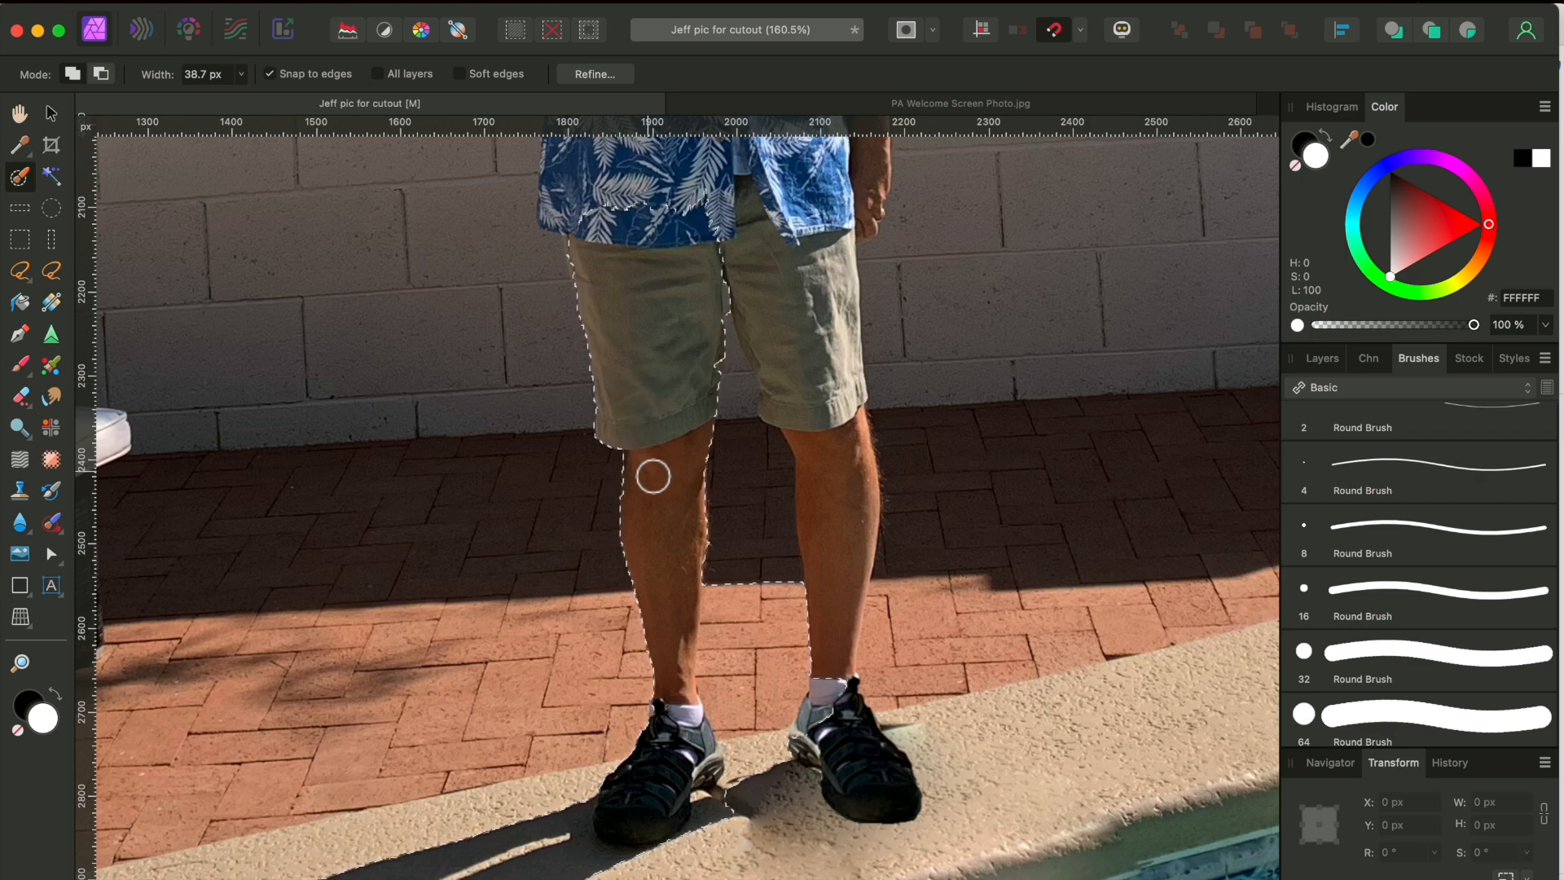
Add the side of the shirt and the raised forearm to the selection.
{"action": "scroll", "coordinate": [653, 471], "scroll_direction": "up", "scroll_amount": 5}
{"action": "scroll", "coordinate": [653, 487], "scroll_direction": "up", "scroll_amount": 2}
{"action": "mouse_move", "coordinate": [643, 493]}
{"action": "left_mouse_down"}
{"action": "mouse_move", "coordinate": [588, 485]}
{"action": "mouse_move", "coordinate": [592, 470]}
{"action": "mouse_move", "coordinate": [585, 487]}
{"action": "mouse_move", "coordinate": [611, 344]}
{"action": "left_mouse_up"}
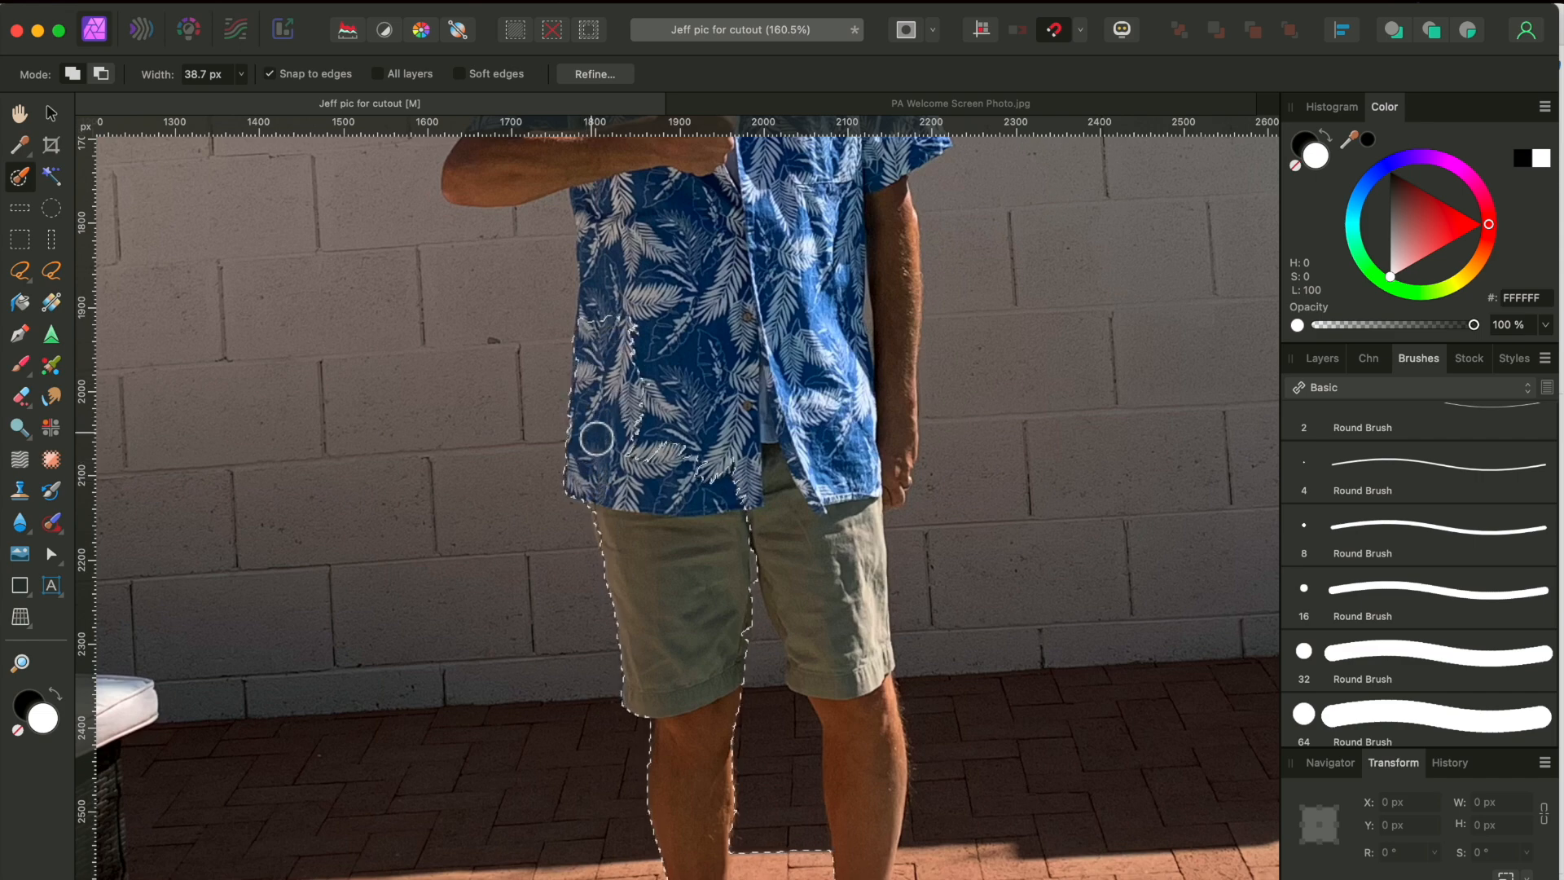
{"action": "scroll", "coordinate": [596, 439], "scroll_direction": "up", "scroll_amount": 3}
{"action": "scroll", "coordinate": [596, 439], "scroll_direction": "up", "scroll_amount": 1}
{"action": "mouse_move", "coordinate": [558, 439]}
{"action": "left_mouse_down"}
{"action": "mouse_move", "coordinate": [545, 353]}
{"action": "mouse_move", "coordinate": [432, 365]}
{"action": "mouse_move", "coordinate": [477, 279]}
{"action": "mouse_move", "coordinate": [443, 311]}
{"action": "left_mouse_up"}
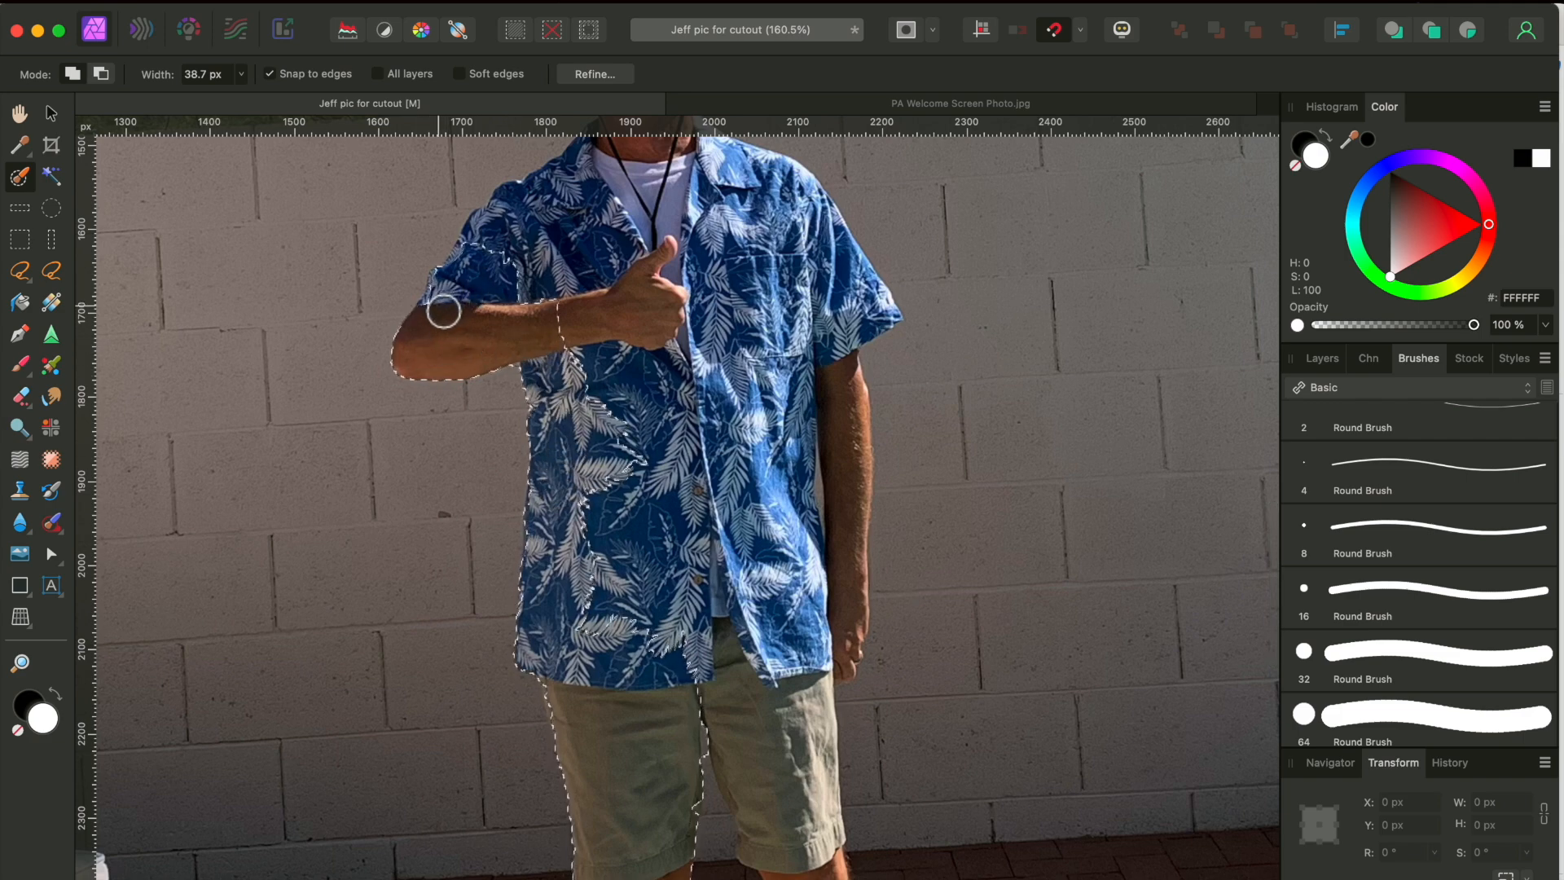
Extend the selection over the sleeve and shoulder of the raised arm up to the collar.
{"action": "scroll", "coordinate": [481, 259], "scroll_direction": "up", "scroll_amount": 2}
{"action": "scroll", "coordinate": [480, 259], "scroll_direction": "right", "scroll_amount": 1}
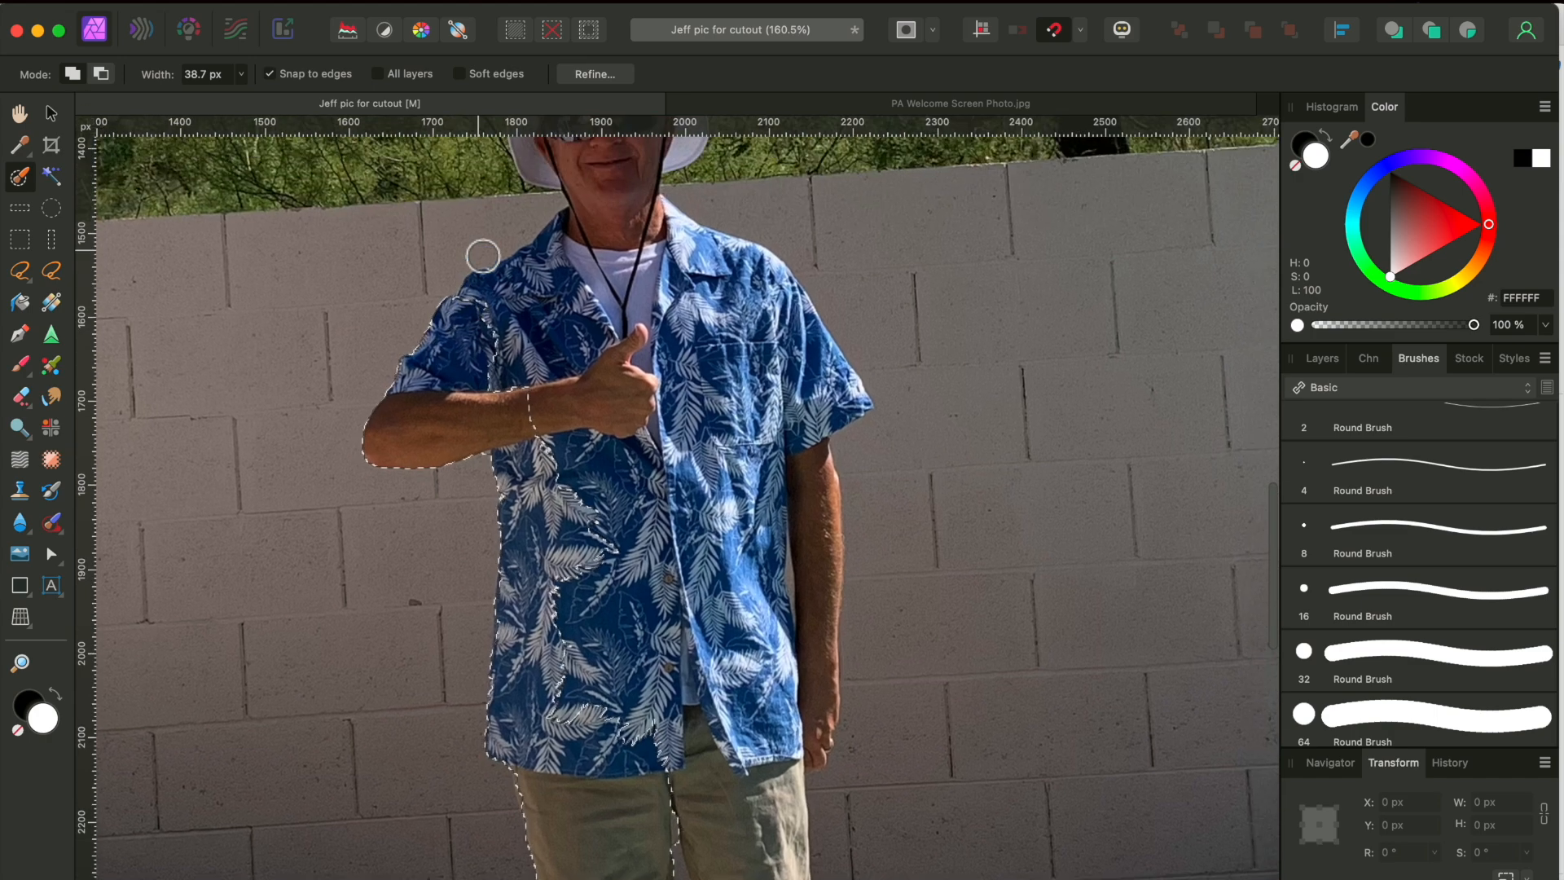
{"action": "mouse_move", "coordinate": [457, 349]}
{"action": "left_mouse_down"}
{"action": "mouse_move", "coordinate": [577, 244]}
{"action": "mouse_move", "coordinate": [518, 273]}
{"action": "mouse_move", "coordinate": [483, 250]}
{"action": "mouse_move", "coordinate": [534, 160]}
{"action": "left_mouse_up"}
Add the hat, face and opposite shoulder to the selection.
{"action": "scroll", "coordinate": [576, 245], "scroll_direction": "up", "scroll_amount": 2}
{"action": "scroll", "coordinate": [575, 244], "scroll_direction": "right", "scroll_amount": 1}
{"action": "scroll", "coordinate": [535, 161], "scroll_direction": "up", "scroll_amount": 1}
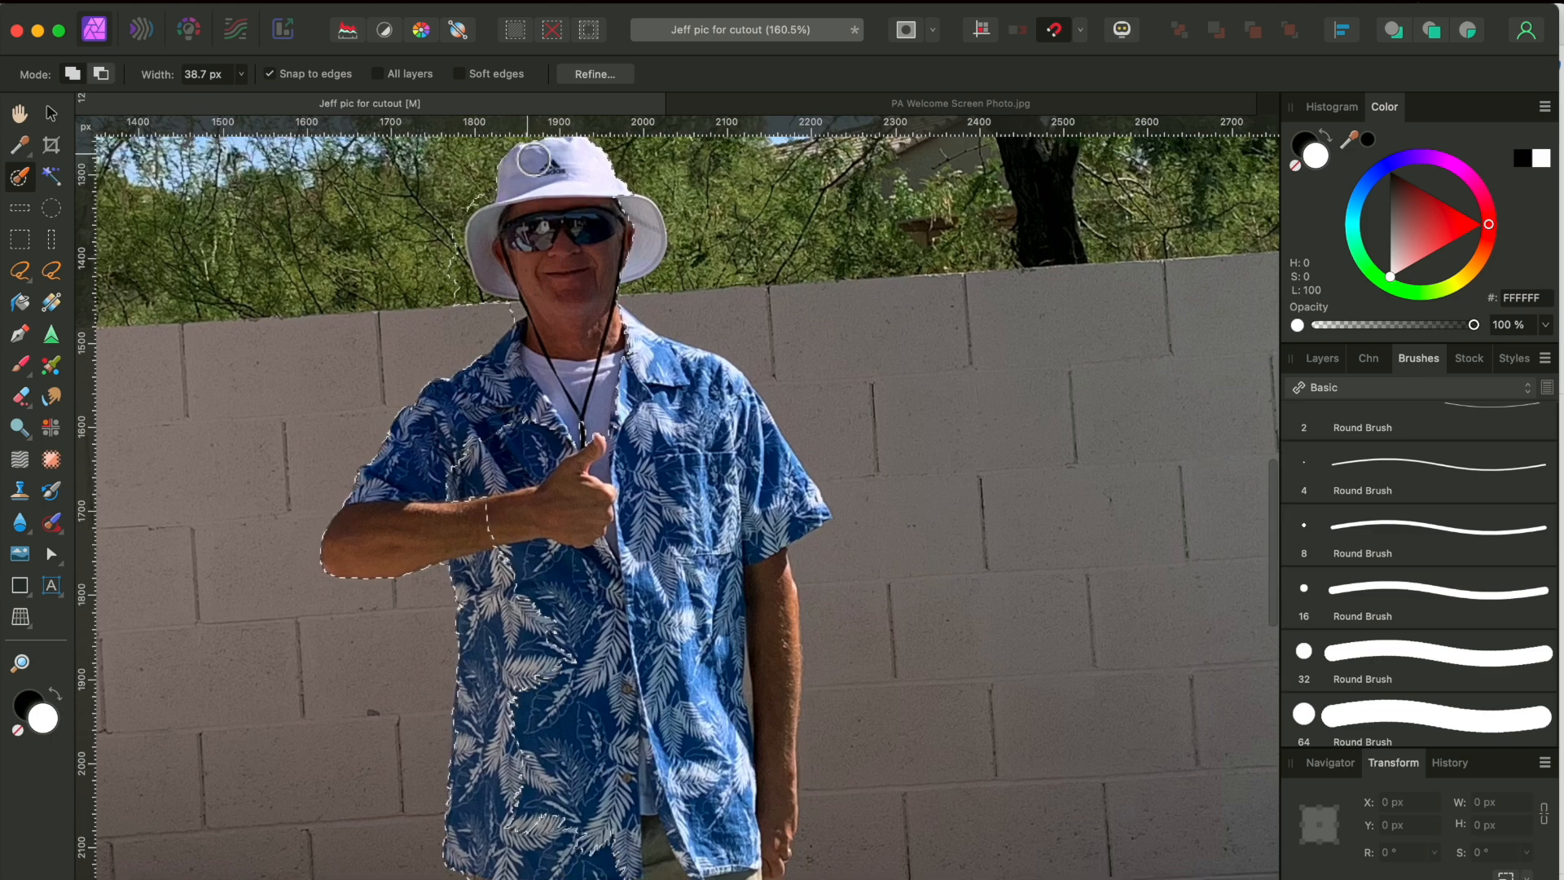
{"action": "scroll", "coordinate": [534, 161], "scroll_direction": "up", "scroll_amount": 2}
{"action": "scroll", "coordinate": [534, 161], "scroll_direction": "left", "scroll_amount": 1}
{"action": "mouse_move", "coordinate": [640, 295]}
{"action": "left_mouse_down"}
{"action": "mouse_move", "coordinate": [686, 321]}
{"action": "mouse_move", "coordinate": [656, 426]}
{"action": "mouse_move", "coordinate": [729, 480]}
{"action": "left_mouse_up"}
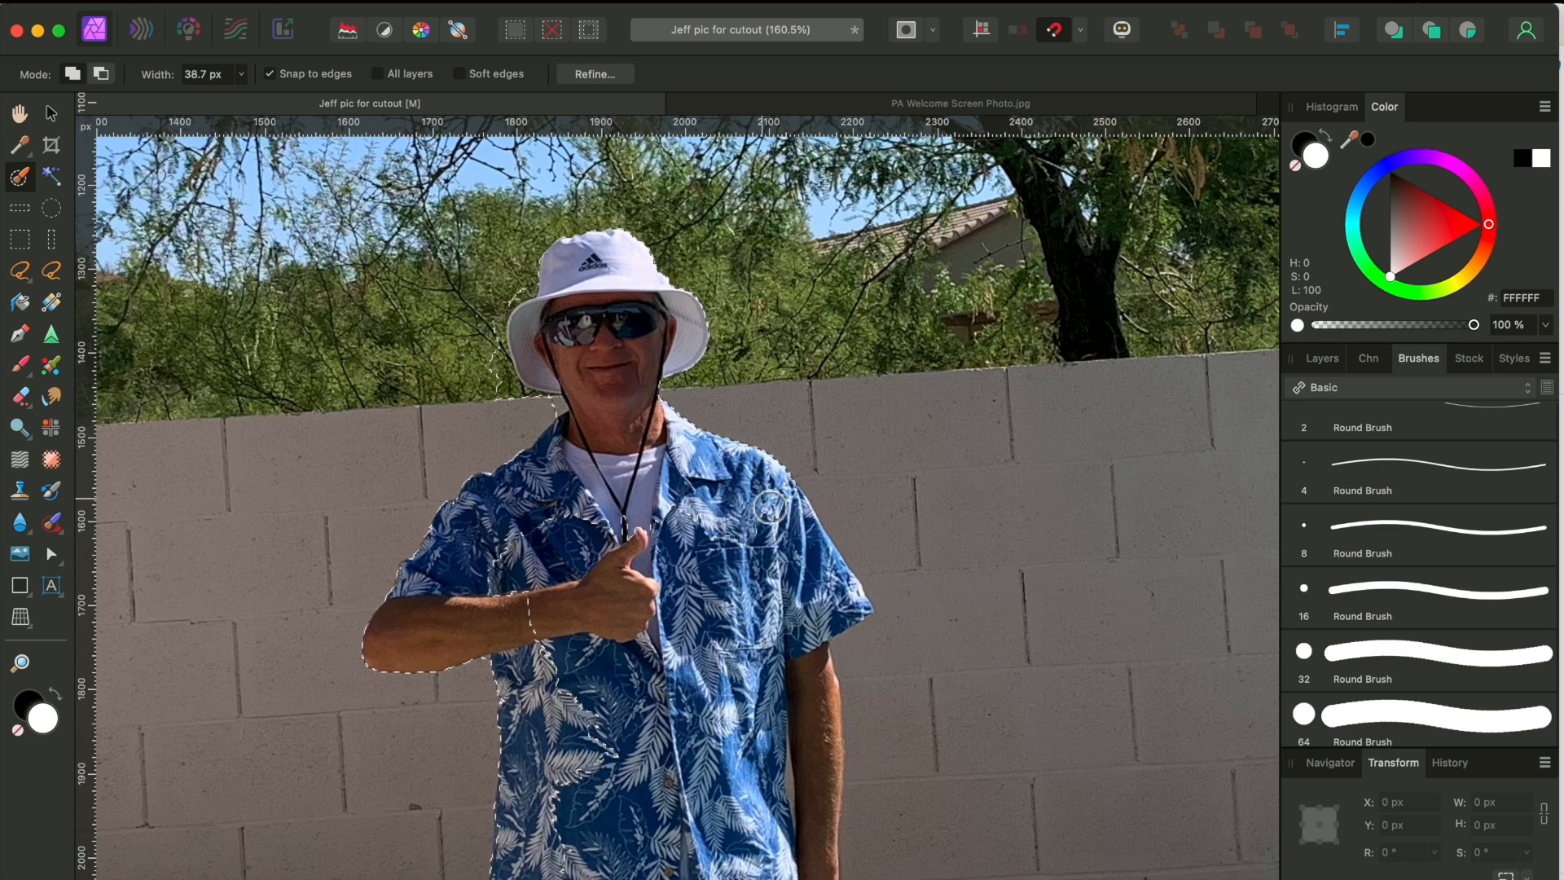
Add the sleeve and the hanging arm down to the hand to the selection.
{"action": "scroll", "coordinate": [729, 481], "scroll_direction": "down", "scroll_amount": 2}
{"action": "scroll", "coordinate": [729, 481], "scroll_direction": "right", "scroll_amount": 3}
{"action": "left_click_drag", "start_coordinate": [621, 394], "coordinate": [705, 500]}
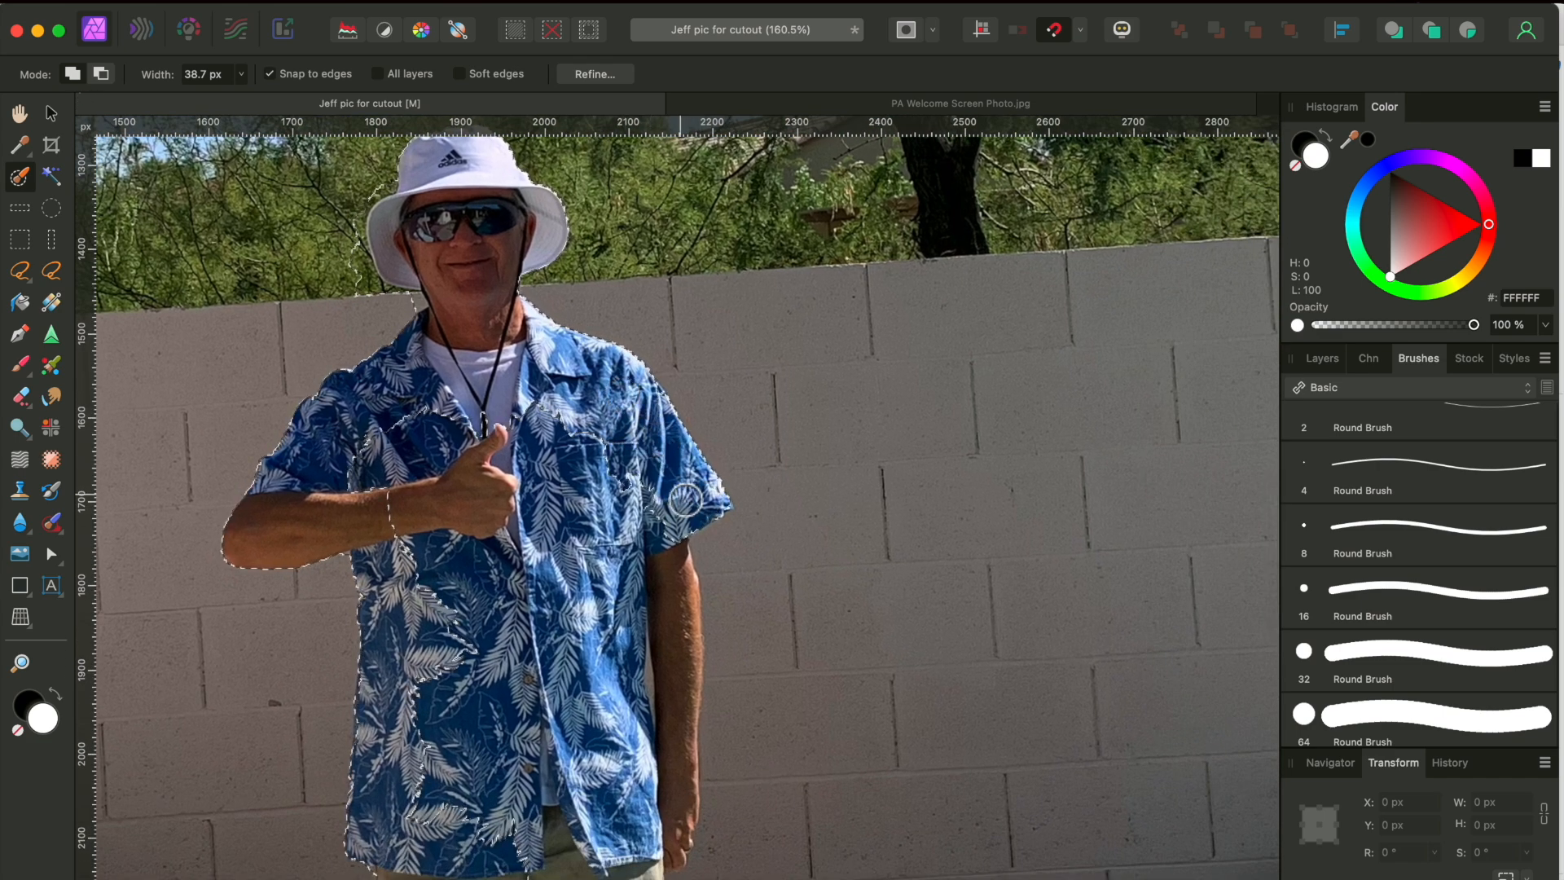
{"action": "left_click_drag", "start_coordinate": [663, 552], "coordinate": [677, 848]}
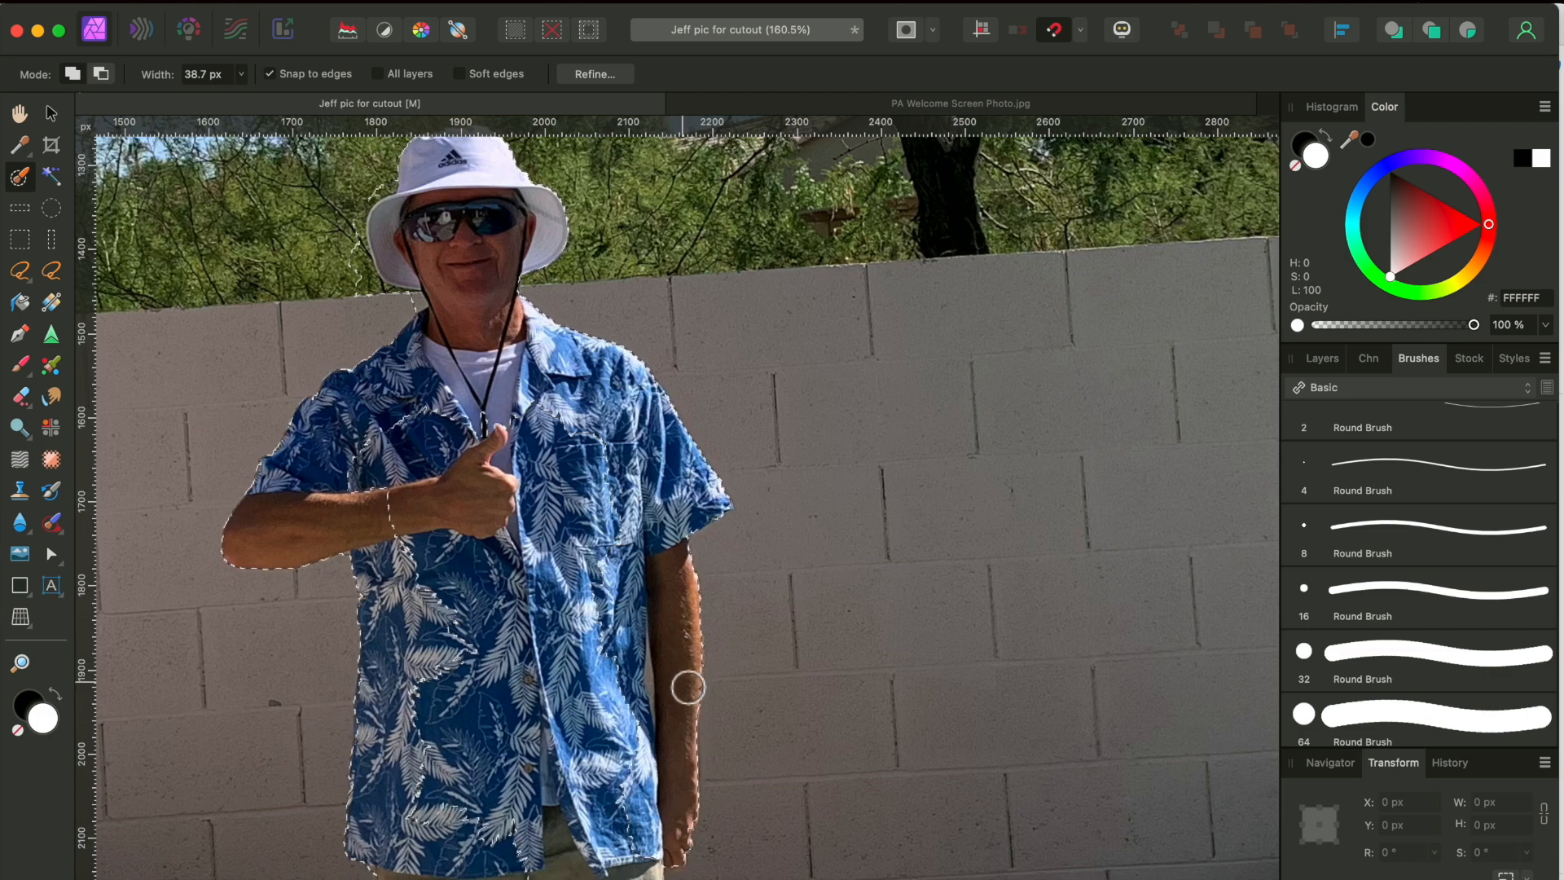
Add the lower shirt front and the remaining leg of the shorts to the selection.
{"action": "scroll", "coordinate": [661, 686], "scroll_direction": "down", "scroll_amount": 3}
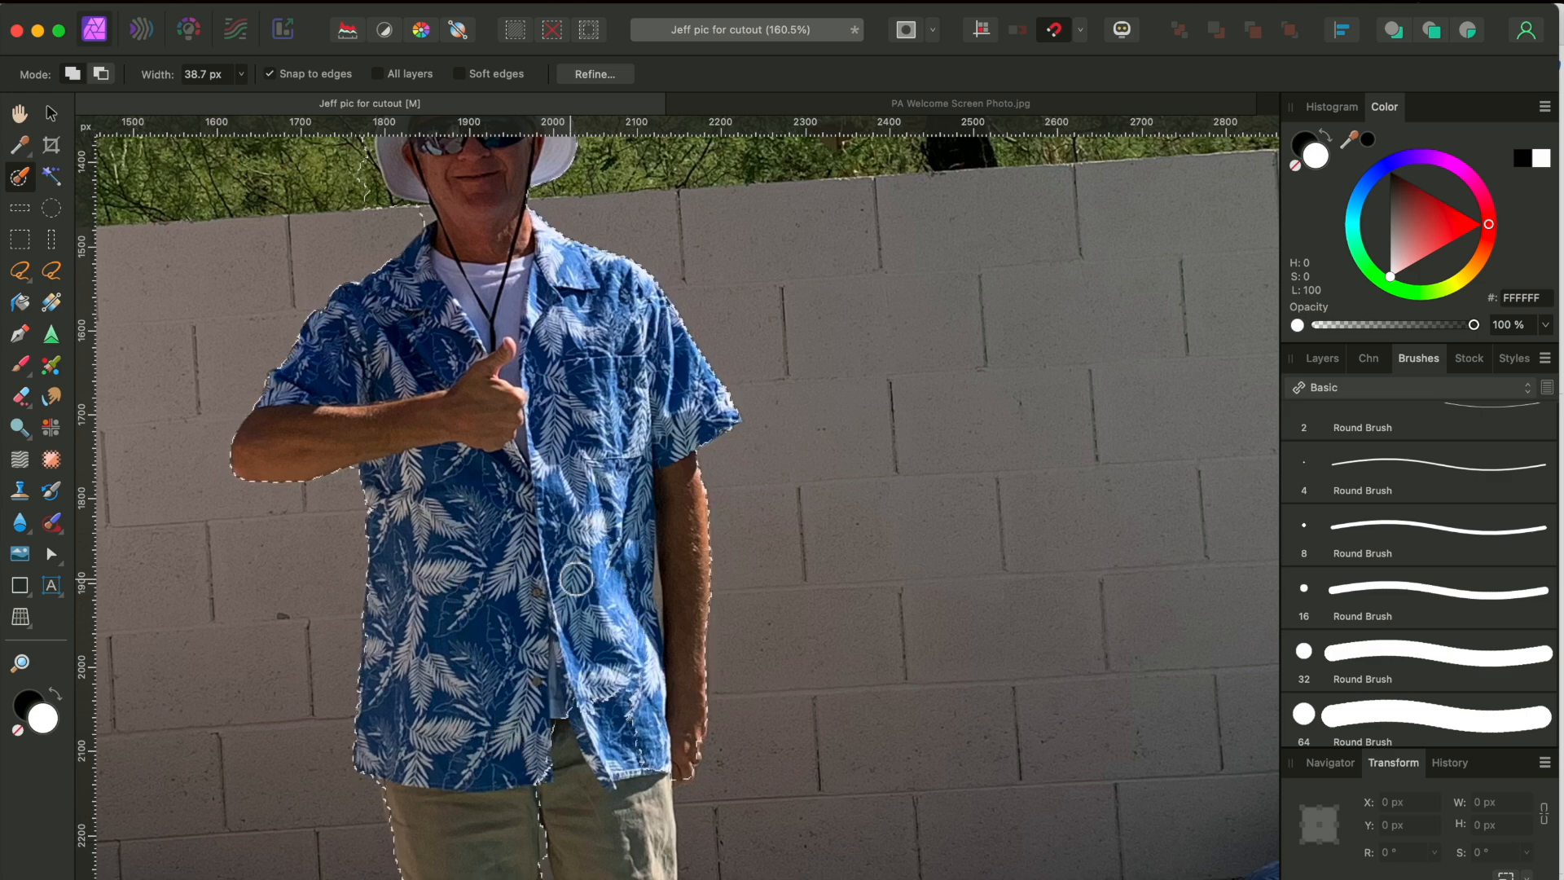
{"action": "scroll", "coordinate": [592, 744], "scroll_direction": "down", "scroll_amount": 5}
{"action": "scroll", "coordinate": [593, 744], "scroll_direction": "right", "scroll_amount": 1}
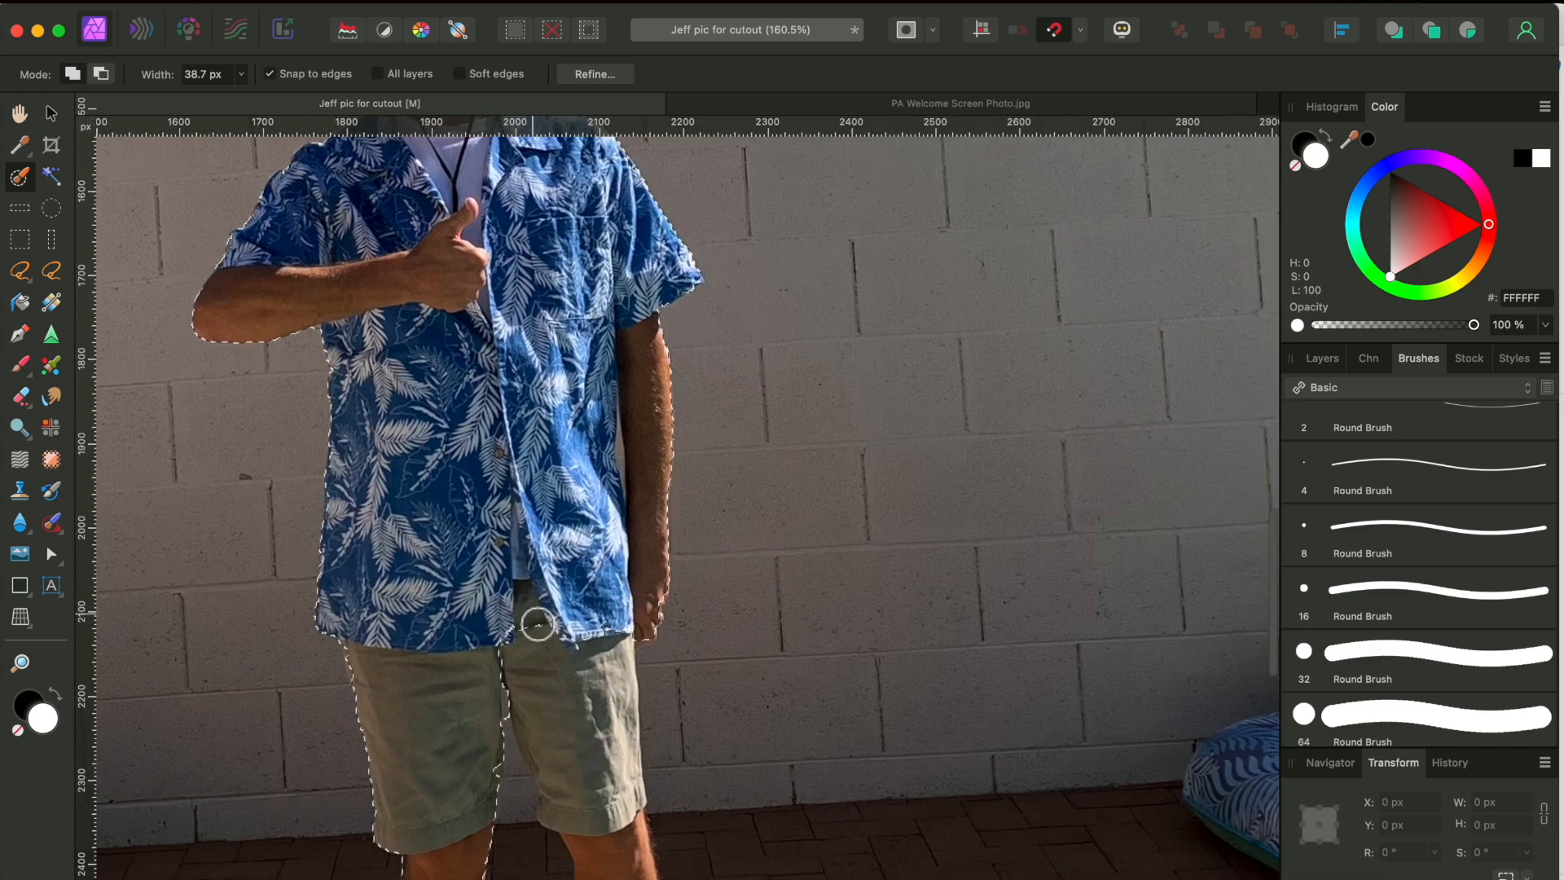
{"action": "mouse_move", "coordinate": [557, 675]}
{"action": "left_mouse_down"}
{"action": "mouse_move", "coordinate": [585, 714]}
{"action": "mouse_move", "coordinate": [590, 789]}
{"action": "left_mouse_up"}
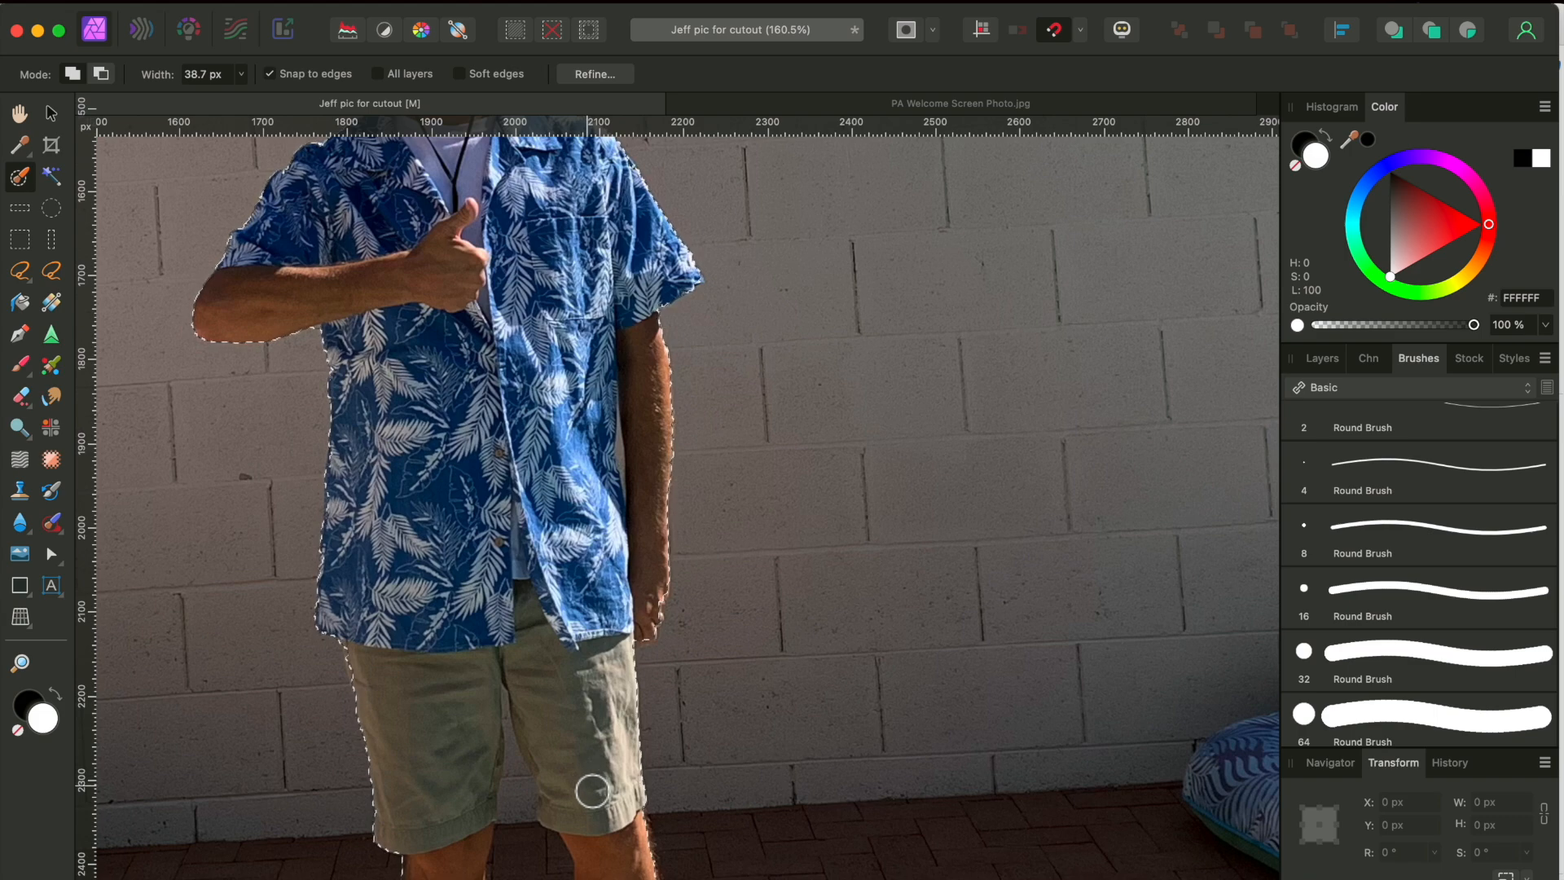
Extend the selection down over the shoes at the pool edge.
{"action": "scroll", "coordinate": [592, 790], "scroll_direction": "down", "scroll_amount": 3}
{"action": "scroll", "coordinate": [592, 790], "scroll_direction": "down", "scroll_amount": 14}
{"action": "scroll", "coordinate": [593, 790], "scroll_direction": "right", "scroll_amount": 2}
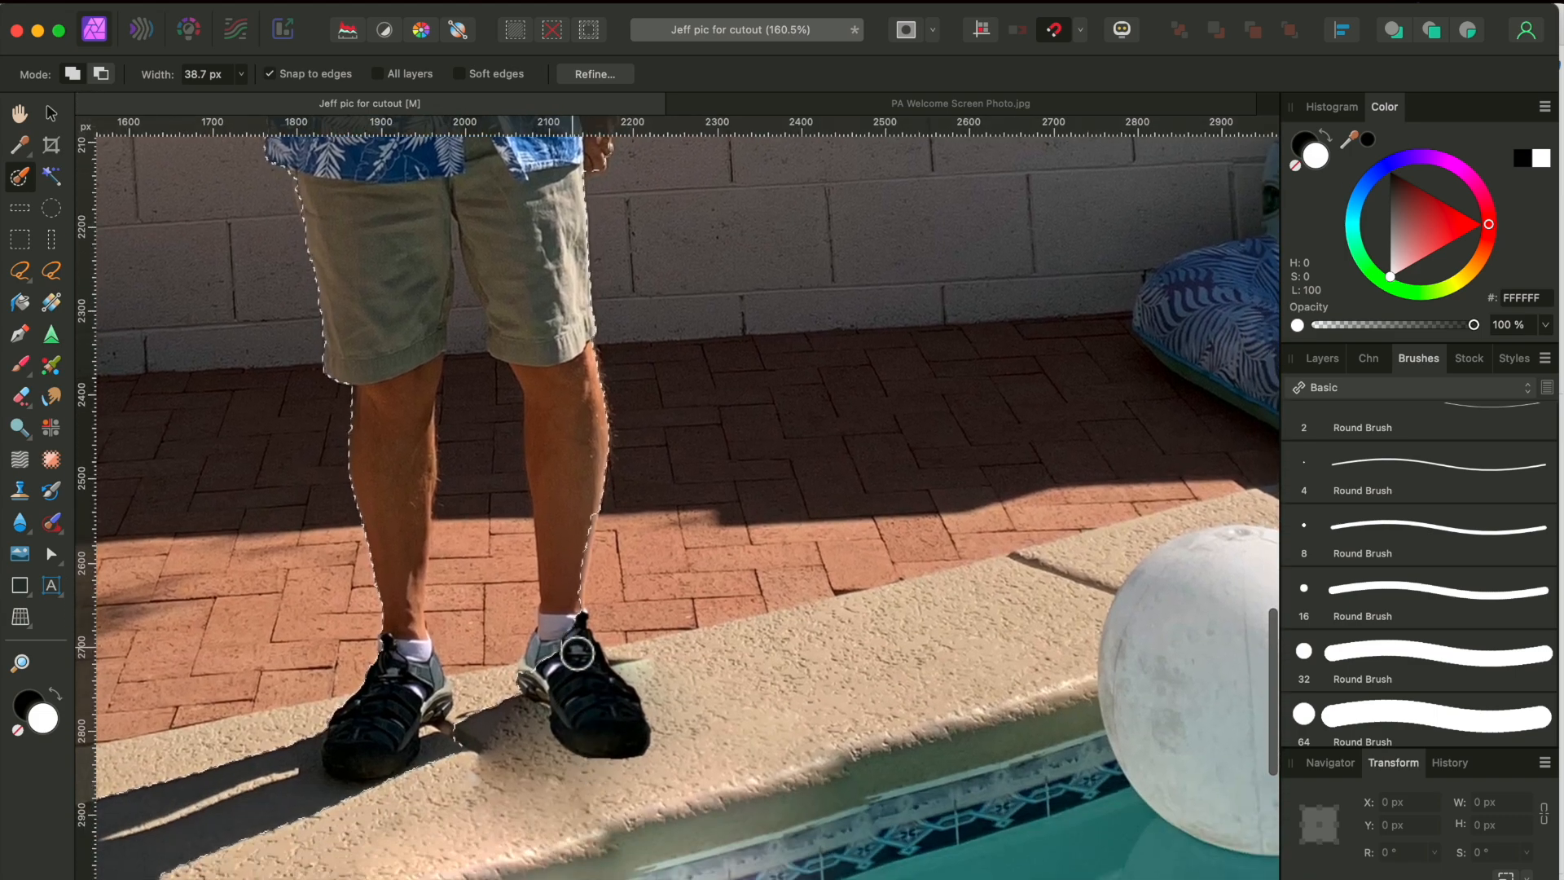
{"action": "scroll", "coordinate": [583, 704], "scroll_direction": "down", "scroll_amount": 1}
{"action": "scroll", "coordinate": [582, 705], "scroll_direction": "down", "scroll_amount": 5}
{"action": "scroll", "coordinate": [583, 705], "scroll_direction": "left", "scroll_amount": 7}
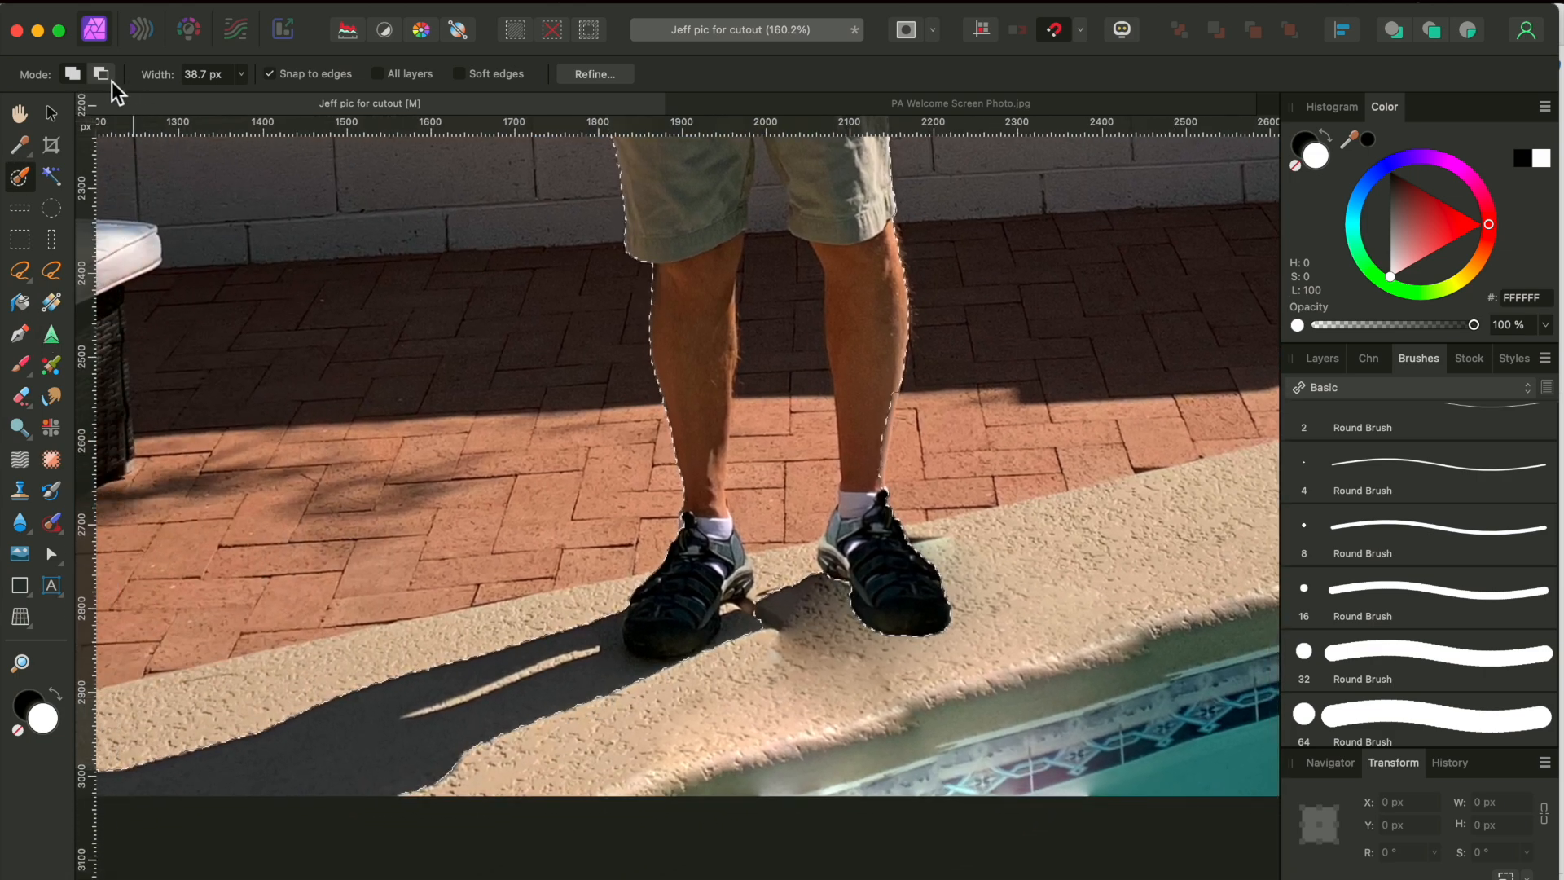
Set the Selection Brush to subtract and remove the ground shadow and pool deck from the selection.
{"action": "scroll", "coordinate": [266, 408], "scroll_direction": "down", "scroll_amount": 3}
{"action": "scroll", "coordinate": [266, 408], "scroll_direction": "left", "scroll_amount": 6}
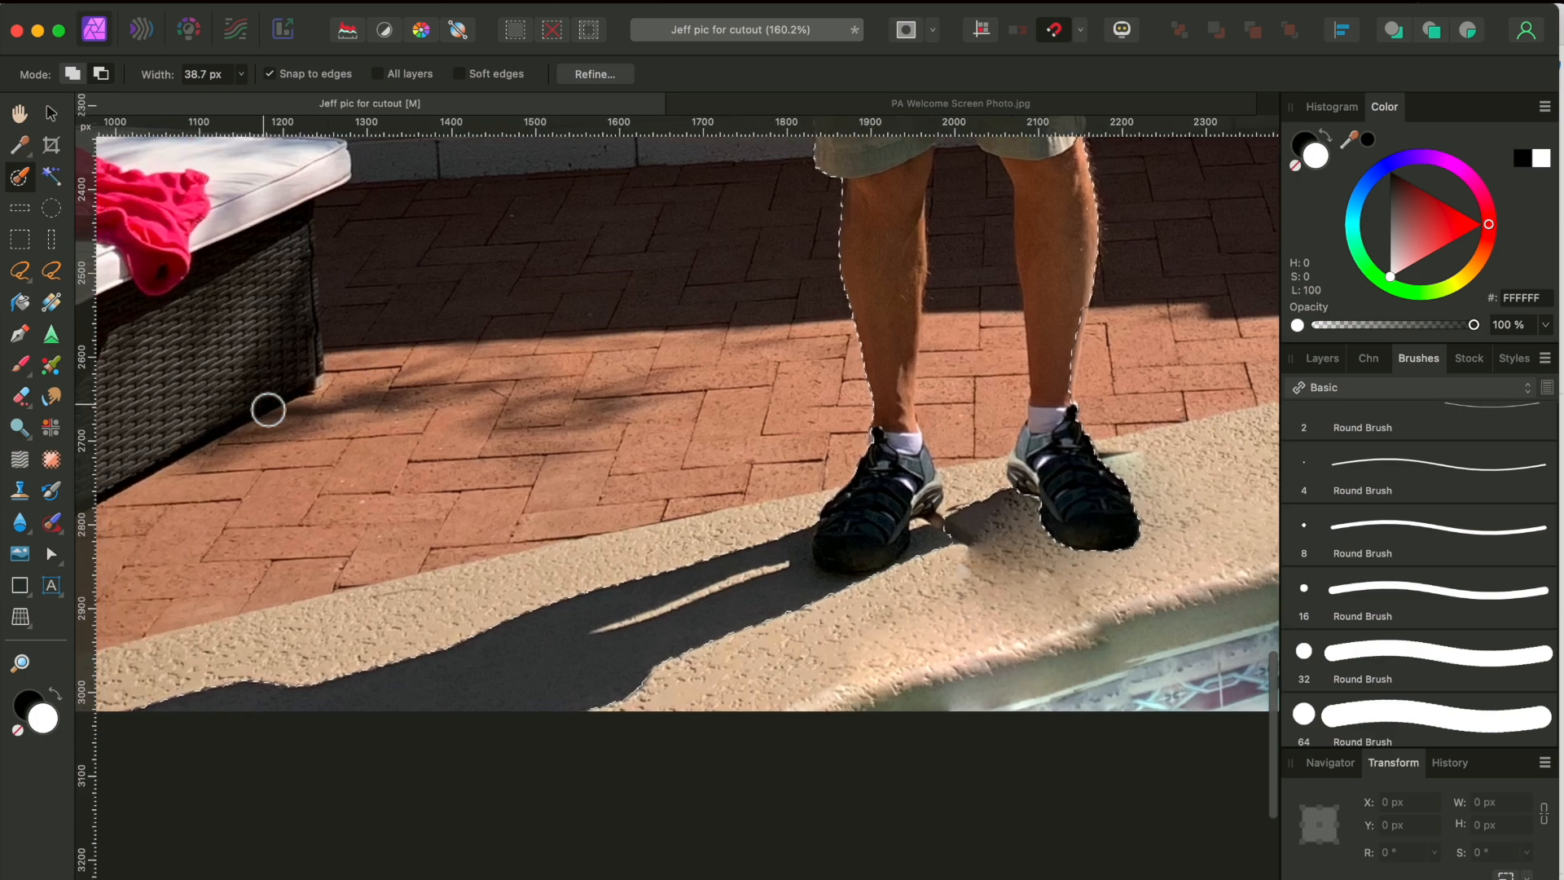
{"action": "mouse_move", "coordinate": [271, 711]}
{"action": "left_mouse_down"}
{"action": "mouse_move", "coordinate": [206, 701]}
{"action": "mouse_move", "coordinate": [503, 684]}
{"action": "left_mouse_up"}
{"action": "scroll", "coordinate": [722, 569], "scroll_direction": "right", "scroll_amount": 2}
{"action": "scroll", "coordinate": [722, 570], "scroll_direction": "up", "scroll_amount": 1}
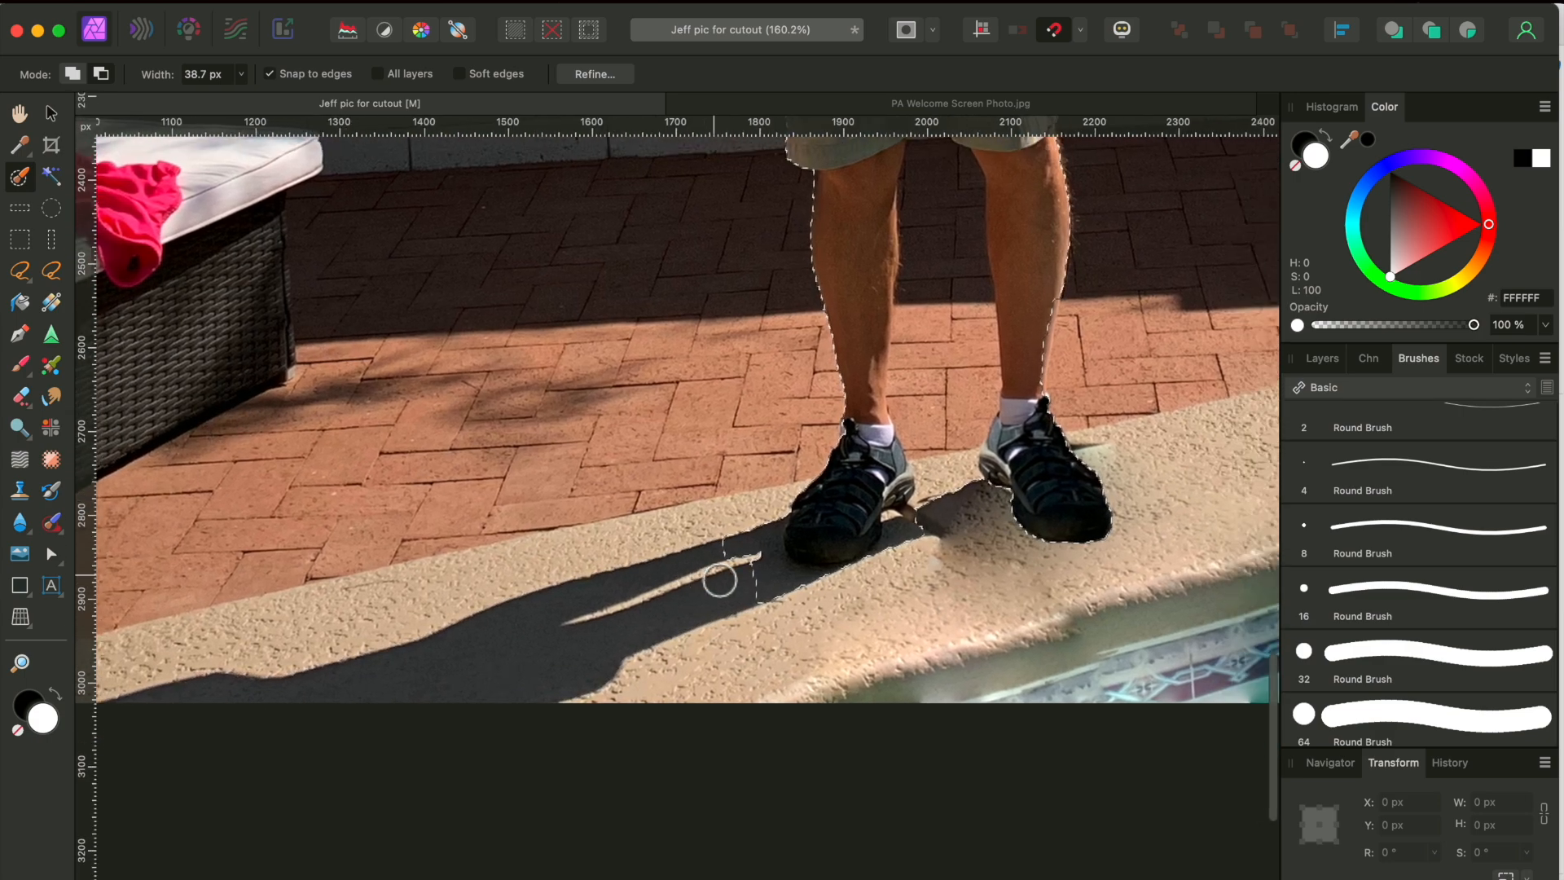
{"action": "left_click_drag", "start_coordinate": [724, 581], "coordinate": [730, 577]}
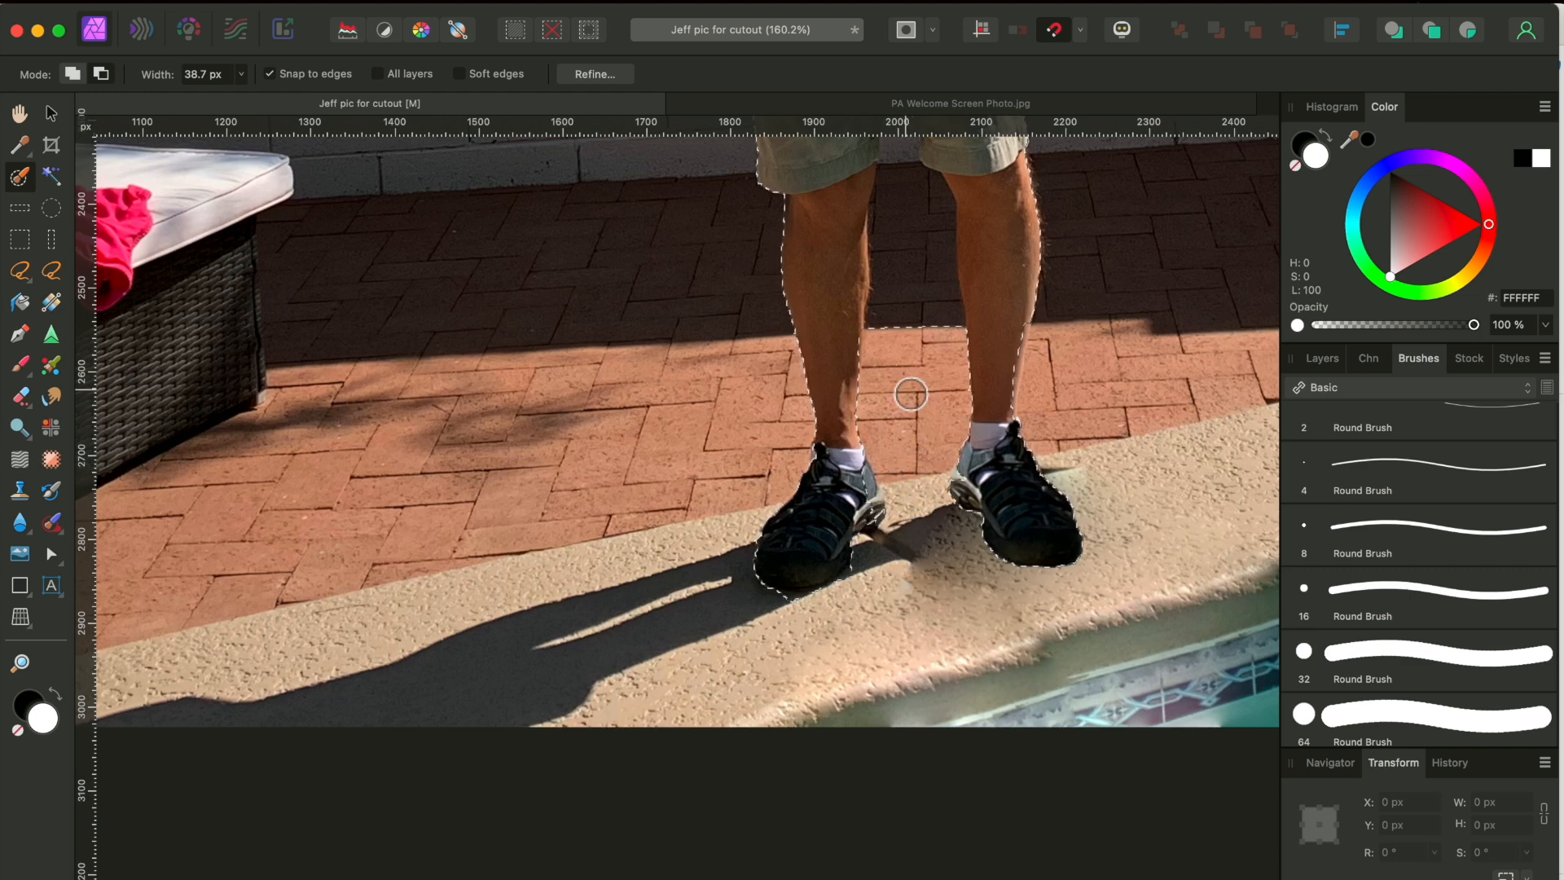
Subtract the paving and wall between the legs from the selection, reducing the brush width to 23.8 px near the shorts.
{"action": "left_click_drag", "start_coordinate": [908, 326], "coordinate": [913, 194]}
{"action": "scroll", "coordinate": [913, 193], "scroll_direction": "up", "scroll_amount": 2}
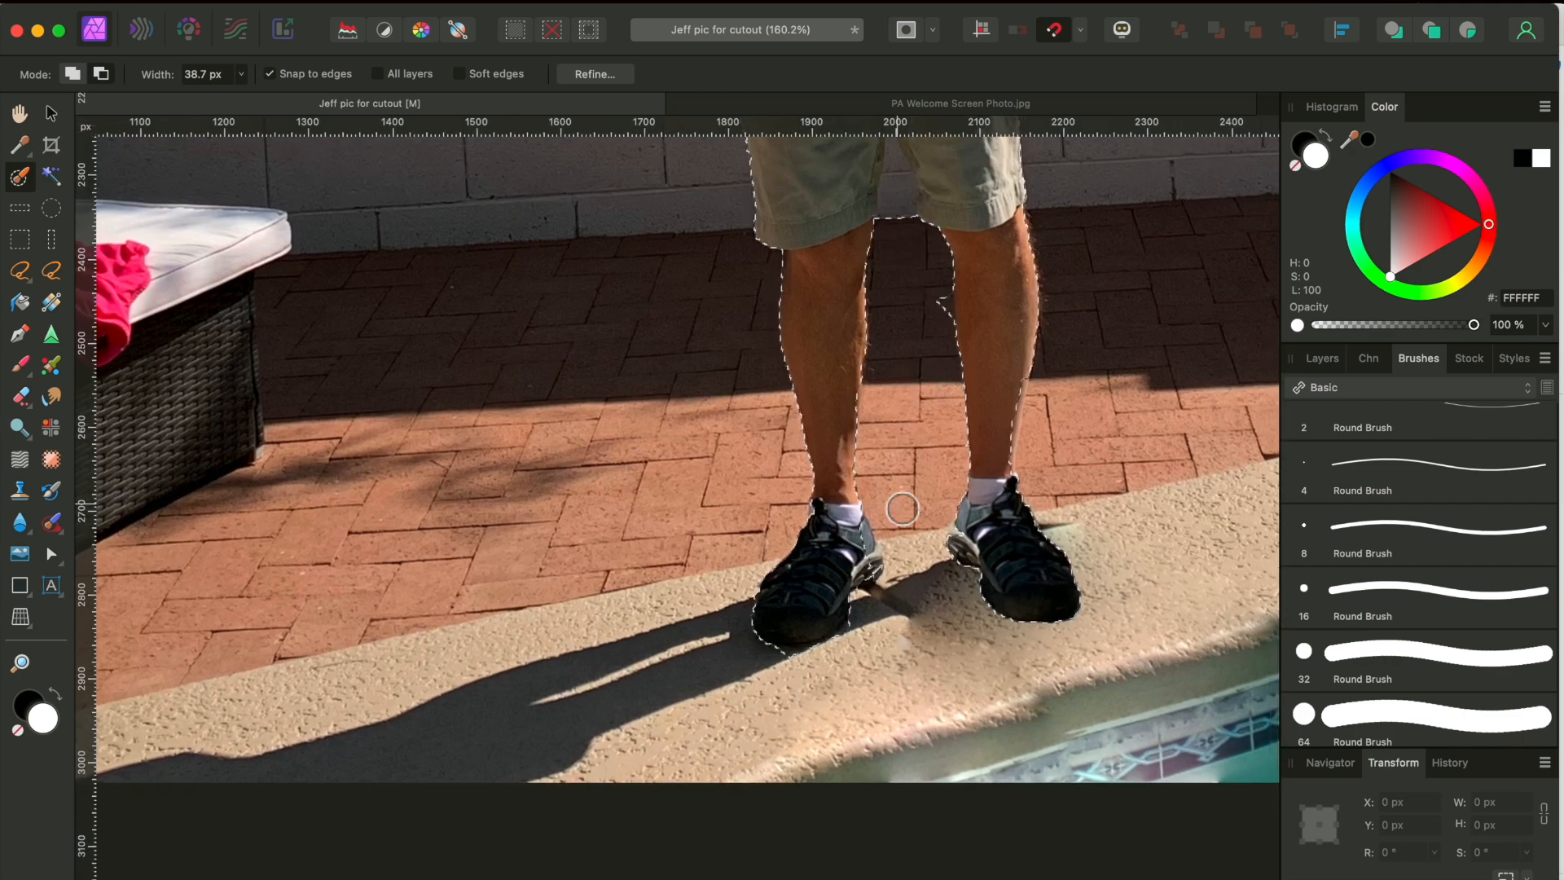
{"action": "scroll", "coordinate": [918, 349], "scroll_direction": "up", "scroll_amount": 4}
{"action": "key", "text": "["}
{"action": "key", "text": "["}
{"action": "key", "text": "["}
{"action": "left_click_drag", "start_coordinate": [841, 377], "coordinate": [845, 325]}
{"action": "key", "text": "bracketleft"}
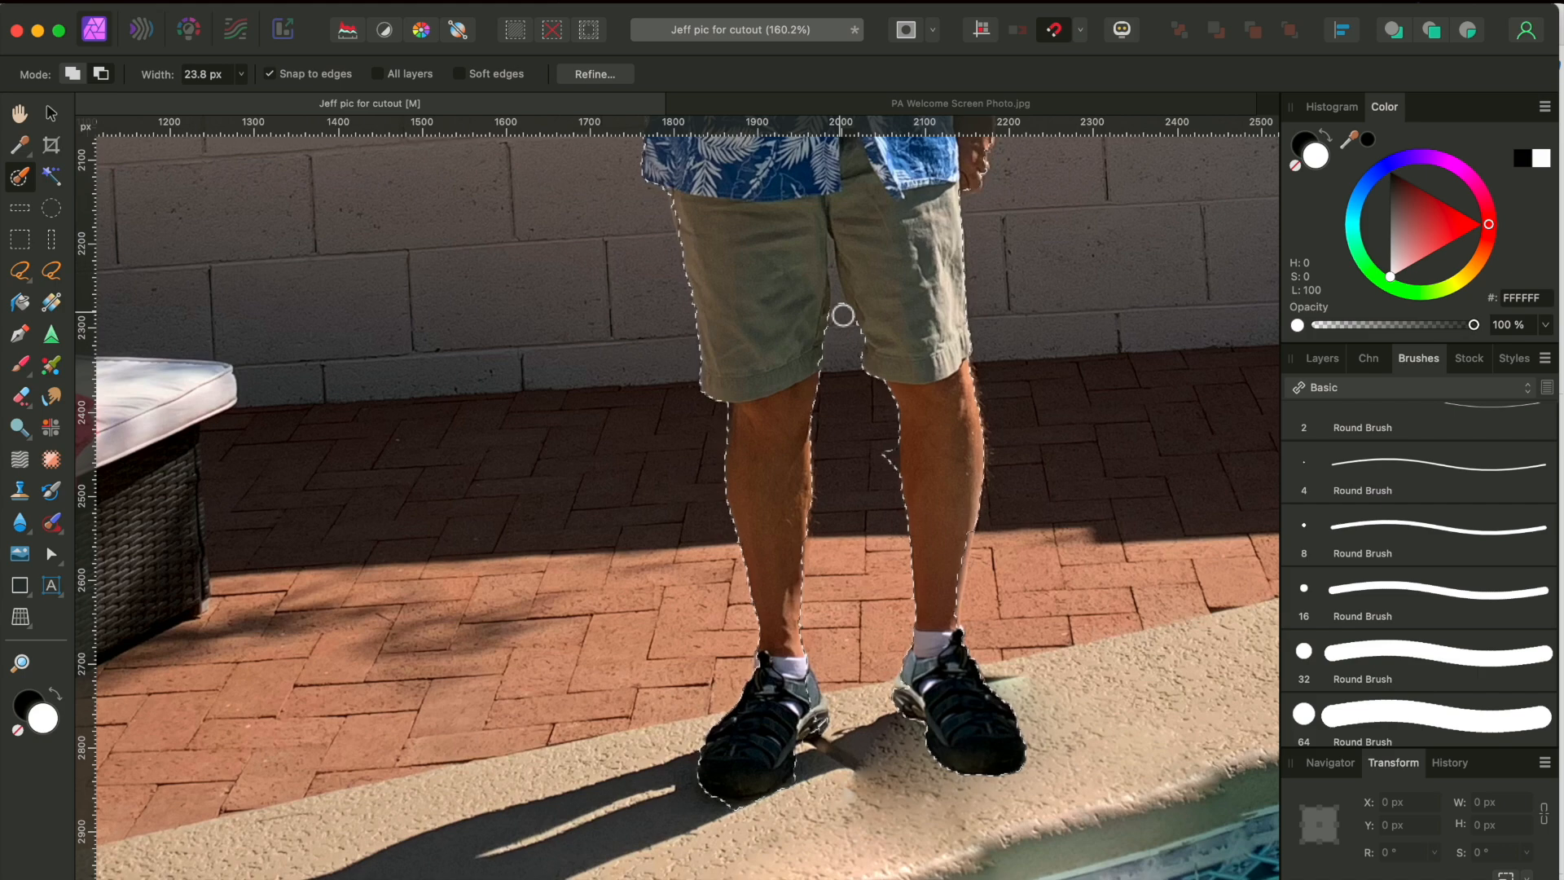
Subtract the narrow gap between the shorts' legs up to the crotch with the brush width at 10.5 px.
{"action": "scroll", "coordinate": [842, 314], "scroll_direction": "up", "scroll_amount": 5}
{"action": "scroll", "coordinate": [842, 314], "scroll_direction": "right", "scroll_amount": 1}
{"action": "key", "text": "bracketleft"}
{"action": "key", "text": "bracketleft"}
{"action": "key", "text": "bracketleft"}
{"action": "key", "text": "bracketleft"}
{"action": "scroll", "coordinate": [730, 627], "scroll_direction": "up", "scroll_amount": 5}
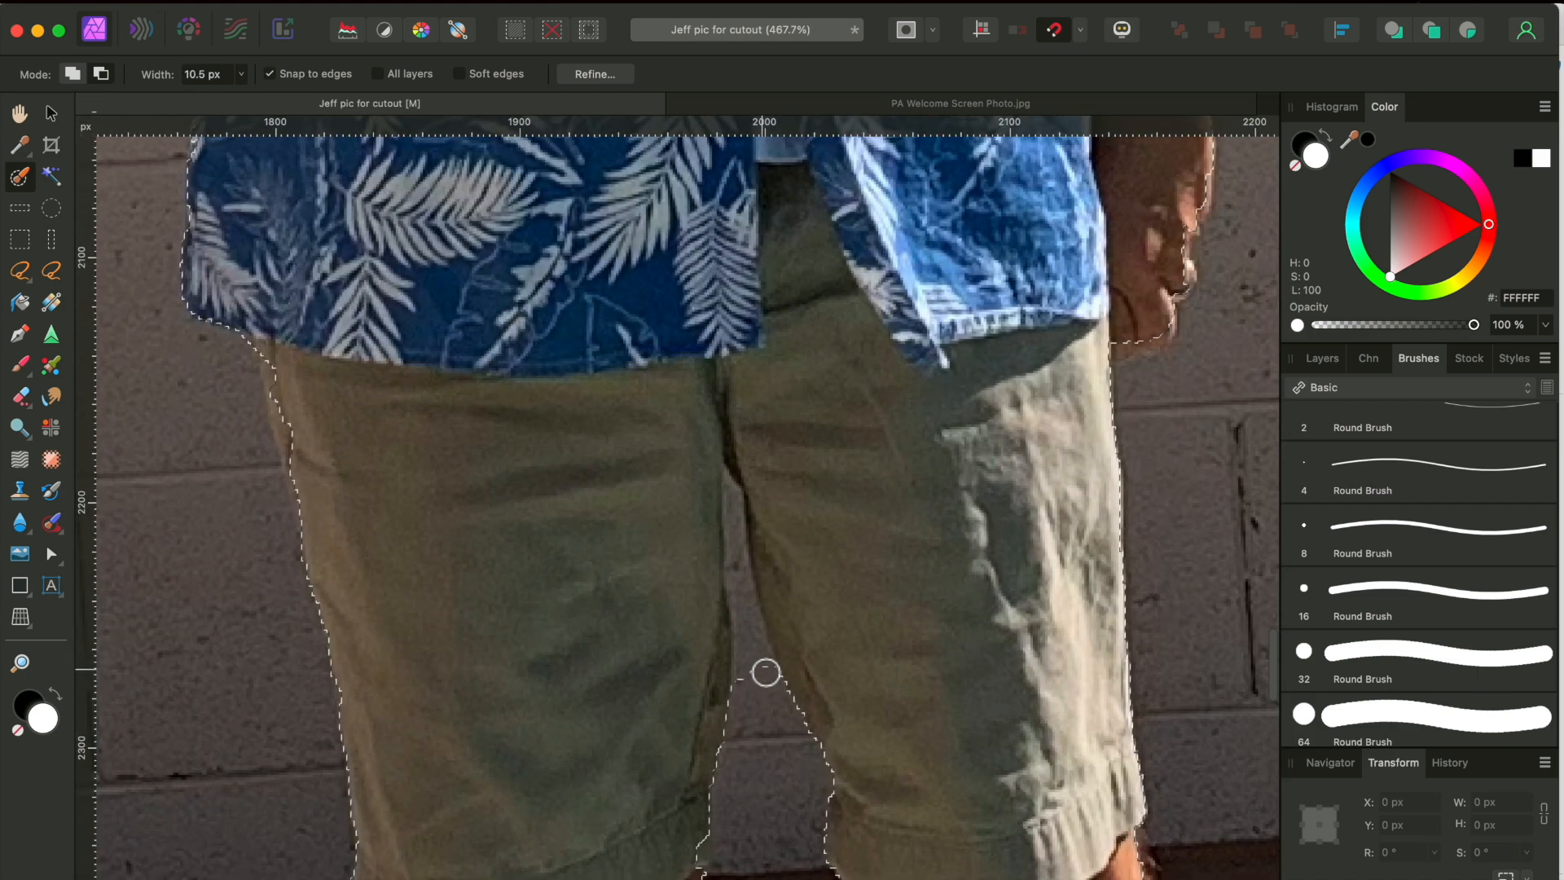
{"action": "left_click_drag", "start_coordinate": [756, 626], "coordinate": [735, 496]}
Check the selection outline from the shoes to the hat and subtract the stray wall patch between the hat brim and shirt collar.
{"action": "scroll", "coordinate": [735, 497], "scroll_direction": "down", "scroll_amount": 2}
{"action": "scroll", "coordinate": [720, 586], "scroll_direction": "down", "scroll_amount": 10}
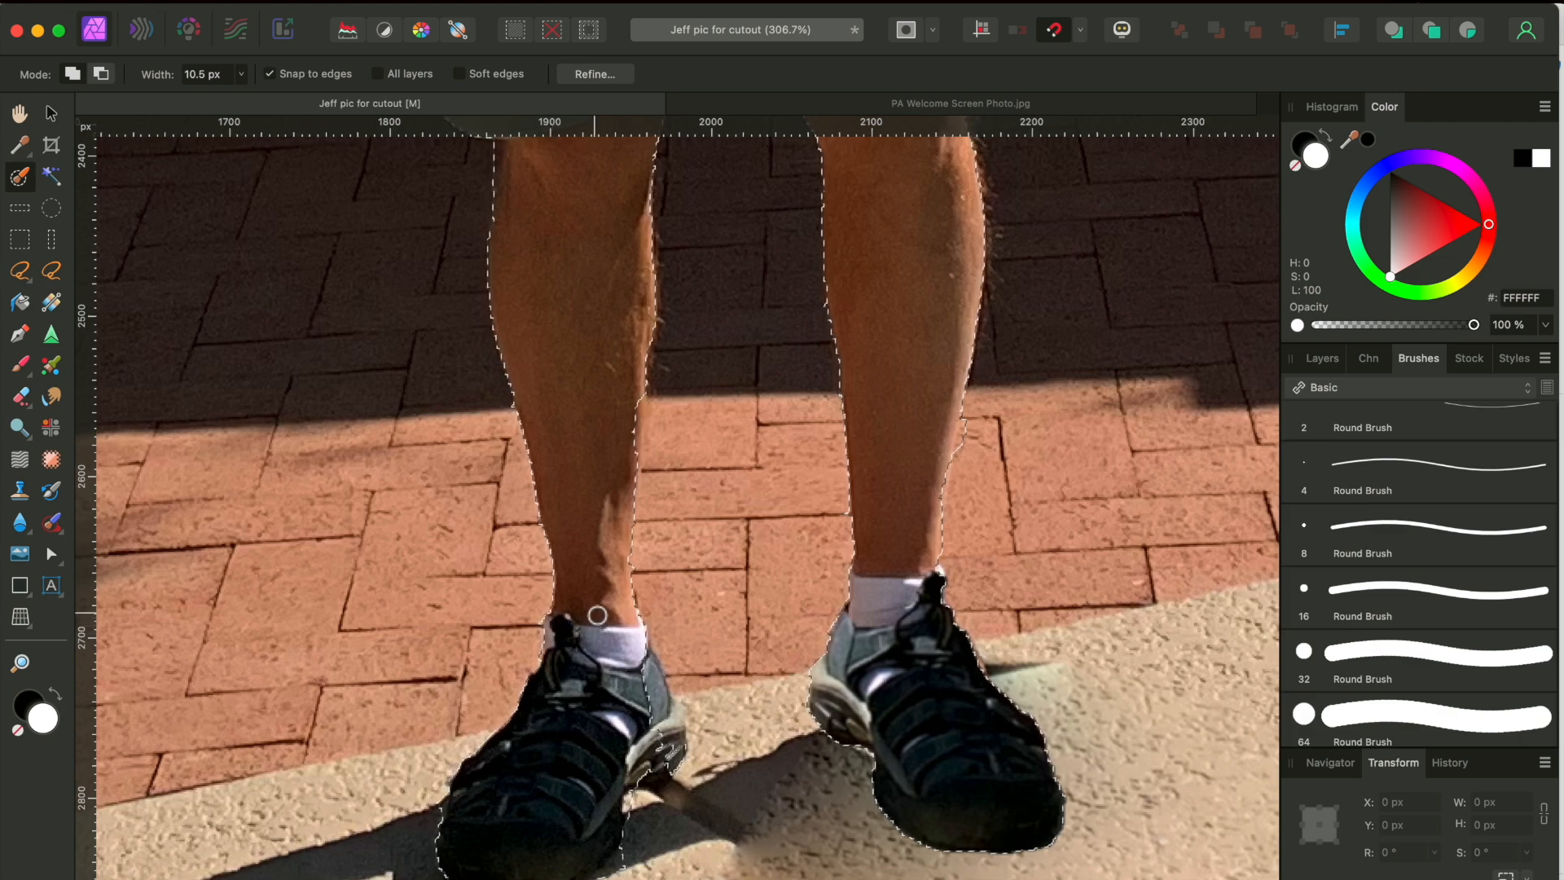
{"action": "scroll", "coordinate": [570, 623], "scroll_direction": "up", "scroll_amount": 15}
{"action": "scroll", "coordinate": [597, 615], "scroll_direction": "up", "scroll_amount": 5}
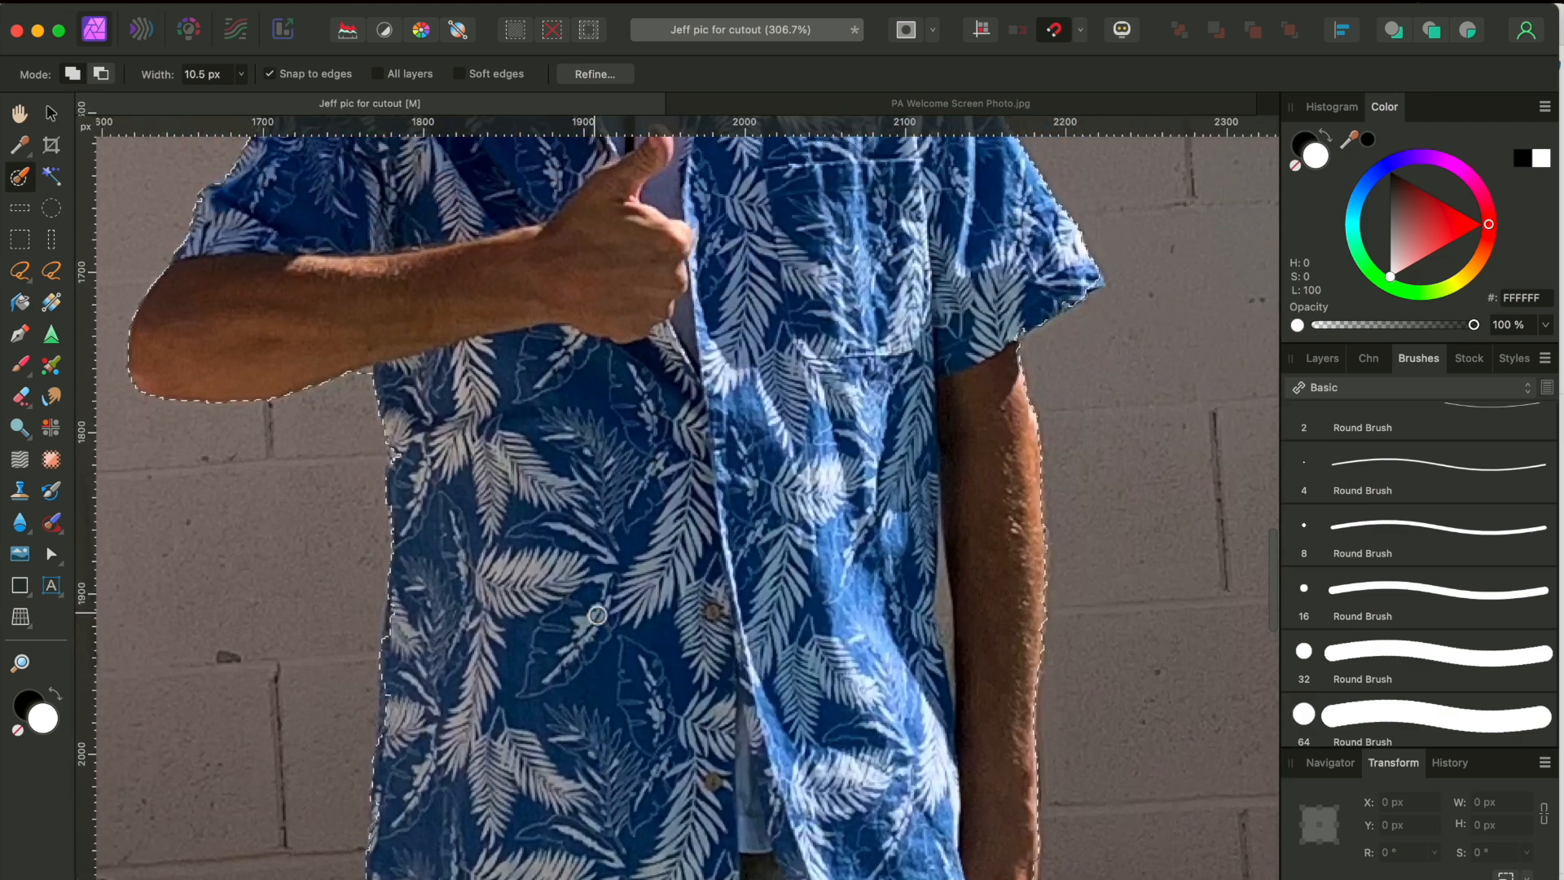
{"action": "scroll", "coordinate": [597, 615], "scroll_direction": "up", "scroll_amount": 5}
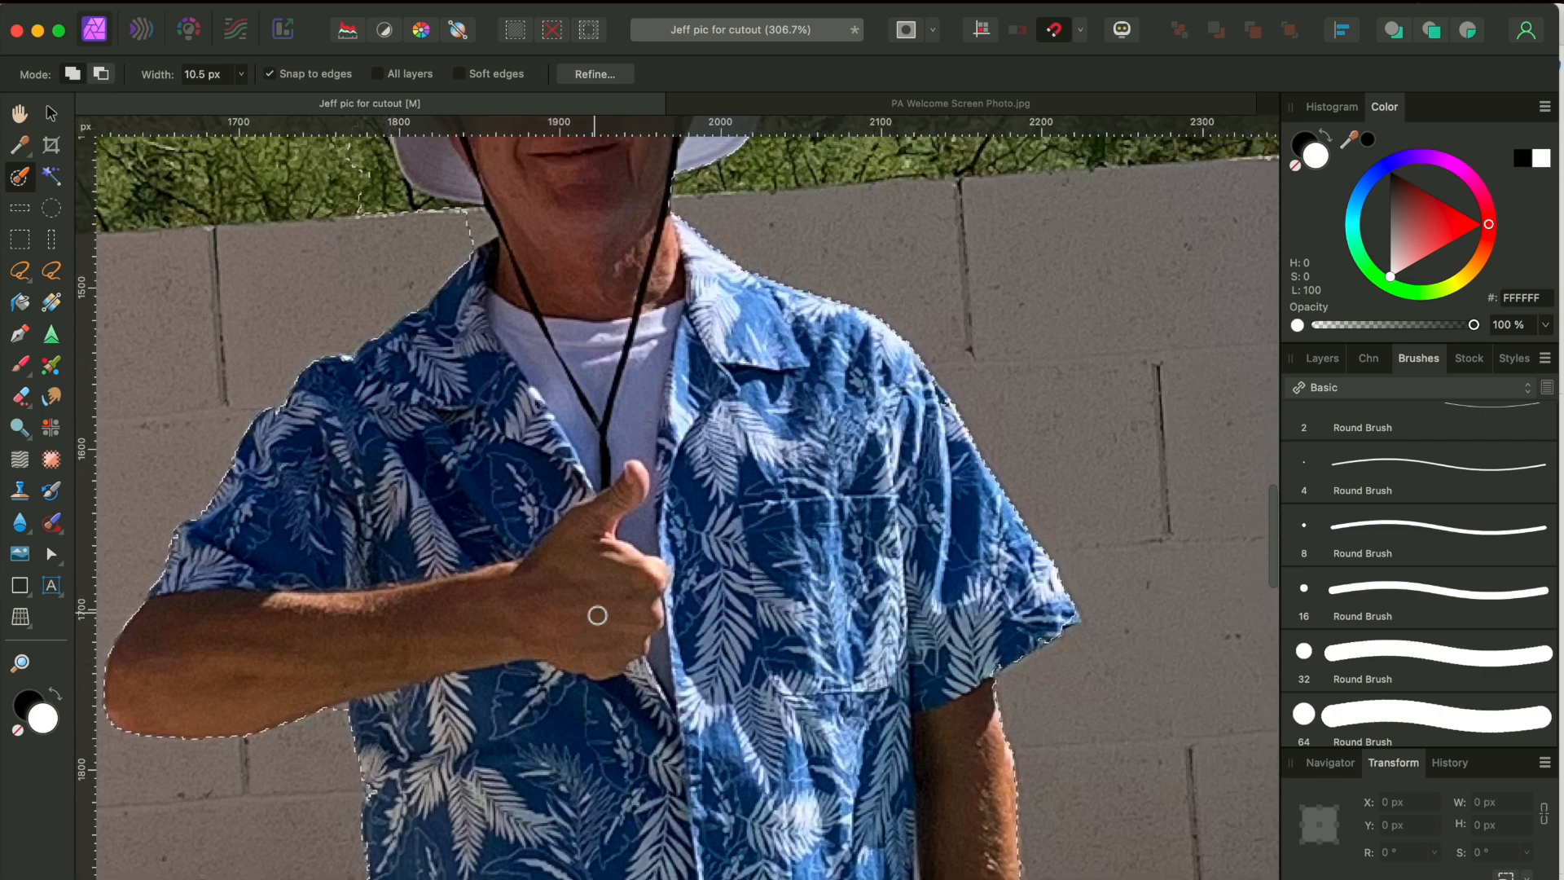
{"action": "scroll", "coordinate": [597, 615], "scroll_direction": "up", "scroll_amount": 4}
{"action": "scroll", "coordinate": [597, 615], "scroll_direction": "left", "scroll_amount": 1}
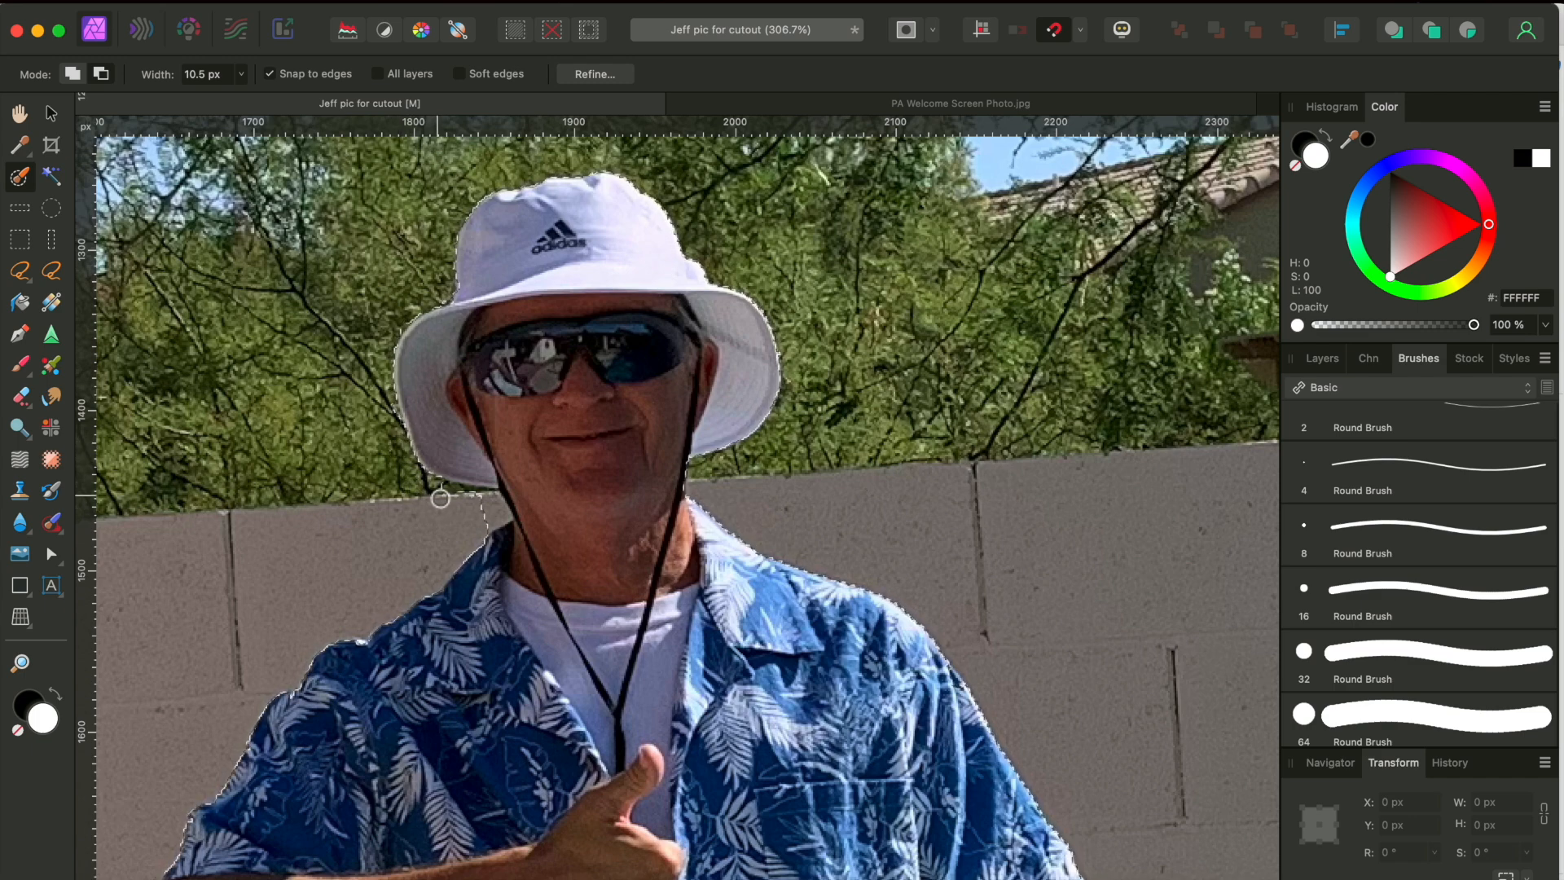
{"action": "scroll", "coordinate": [482, 506], "scroll_direction": "down", "scroll_amount": 3}
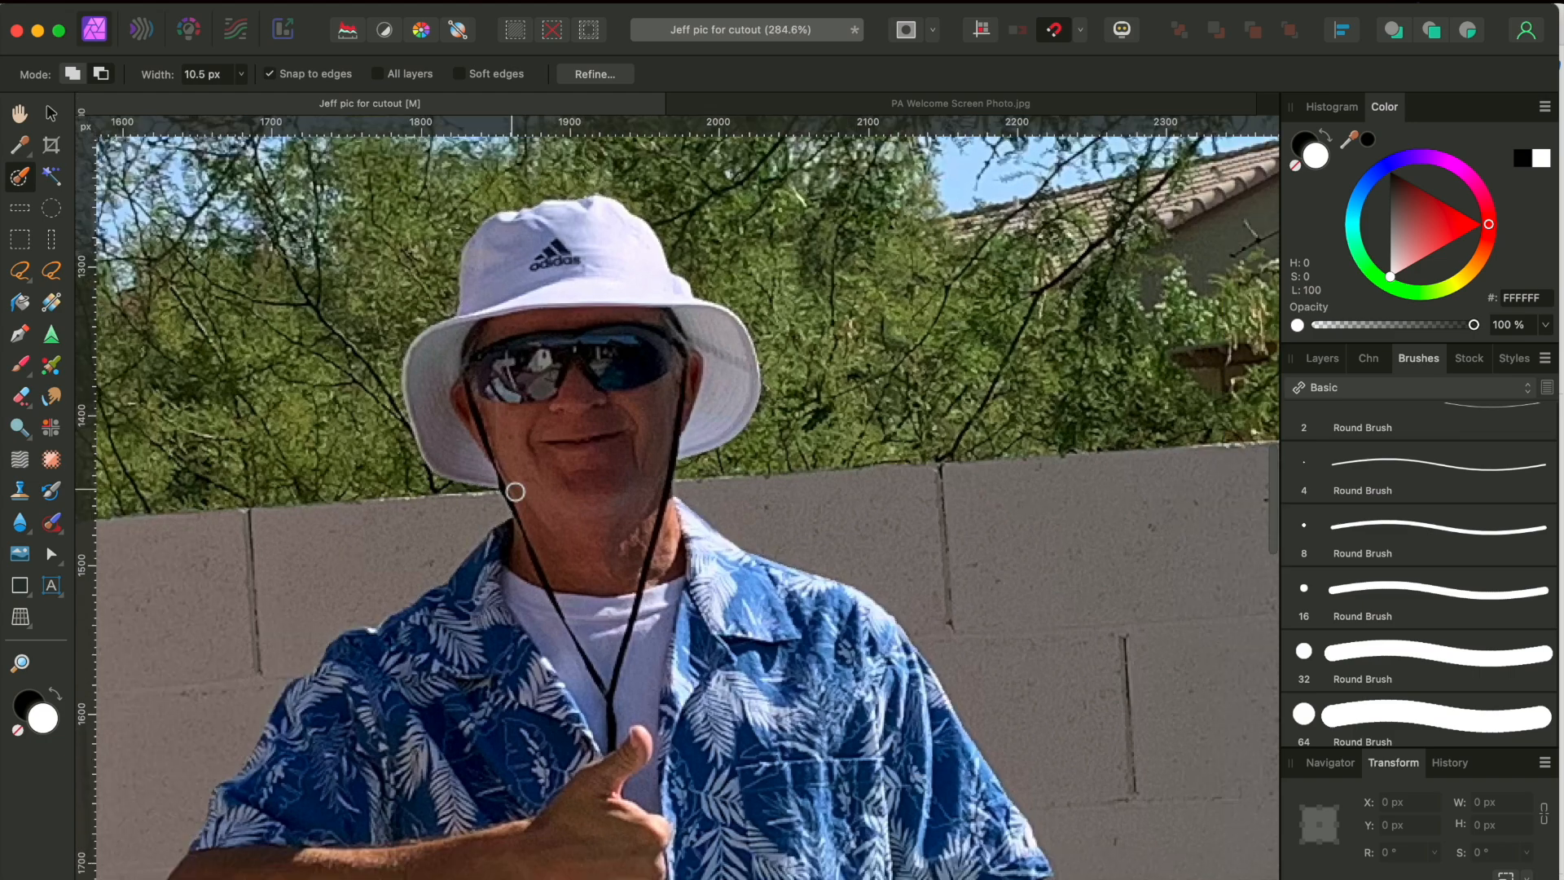
{"action": "scroll", "coordinate": [503, 494], "scroll_direction": "down", "scroll_amount": 3}
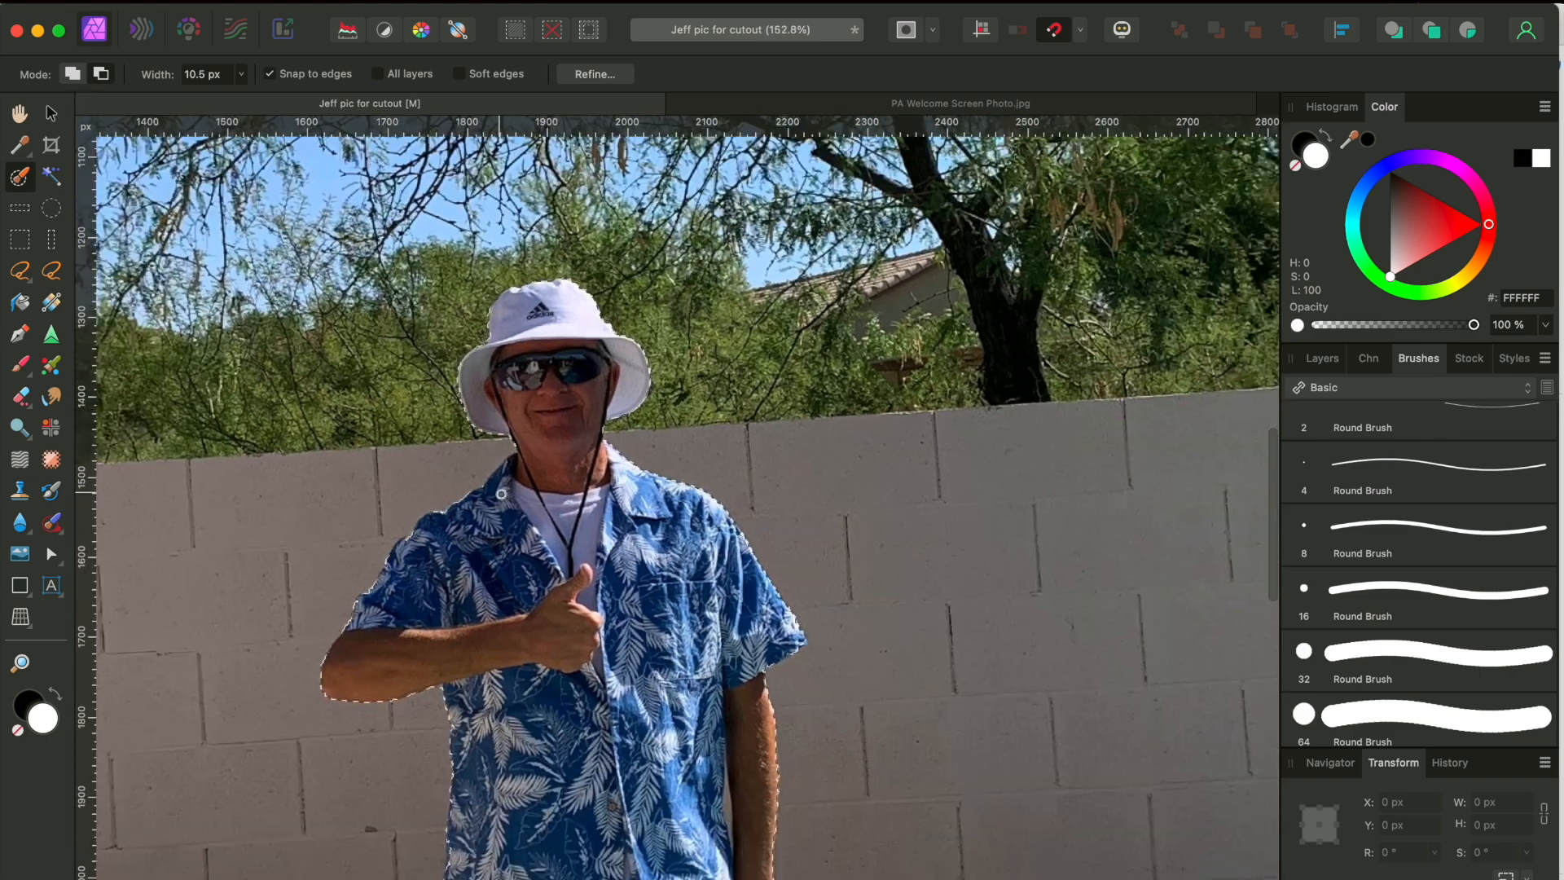
{"action": "scroll", "coordinate": [502, 497], "scroll_direction": "down", "scroll_amount": 6}
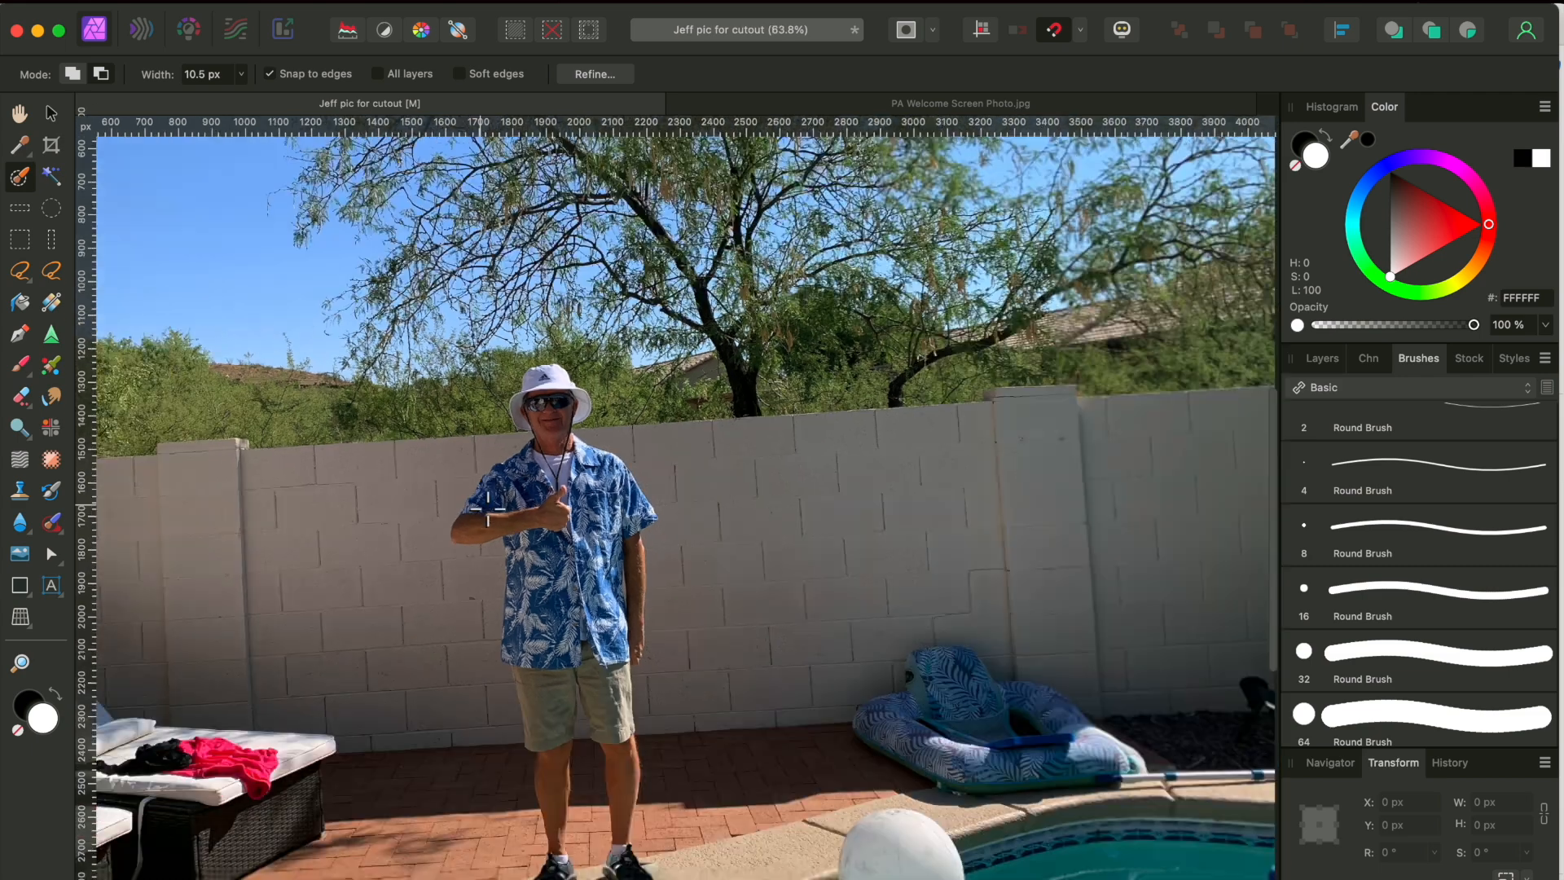
{"action": "scroll", "coordinate": [487, 509], "scroll_direction": "down", "scroll_amount": 2}
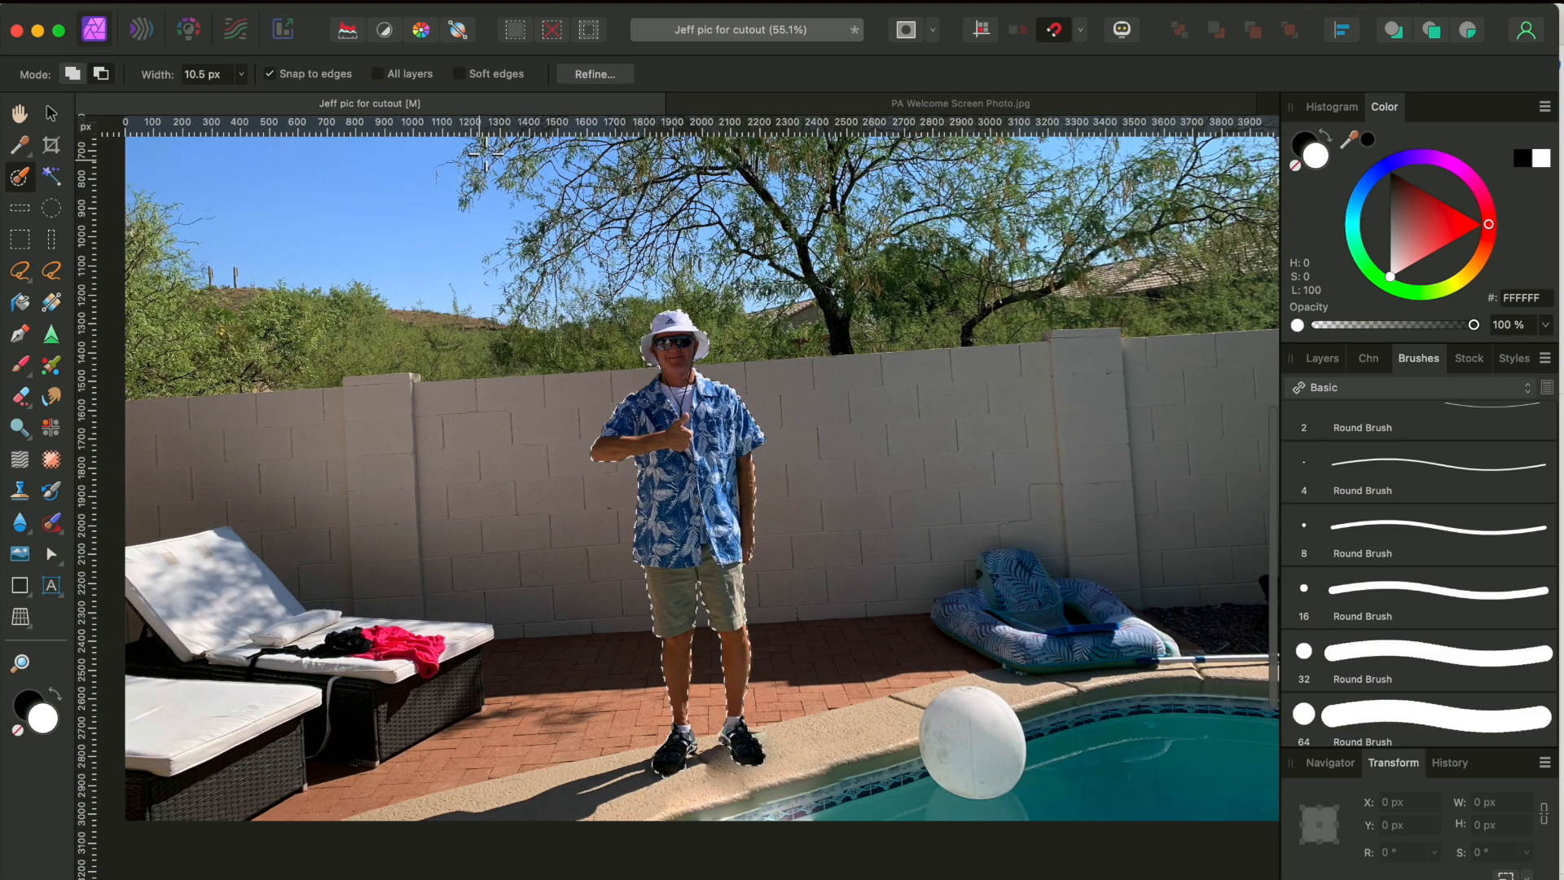
Refine the selection by painting the outer edge of the hanging forearm back in with the Foreground adjustment brush at 25 px.
{"action": "left_click", "coordinate": [585, 72]}
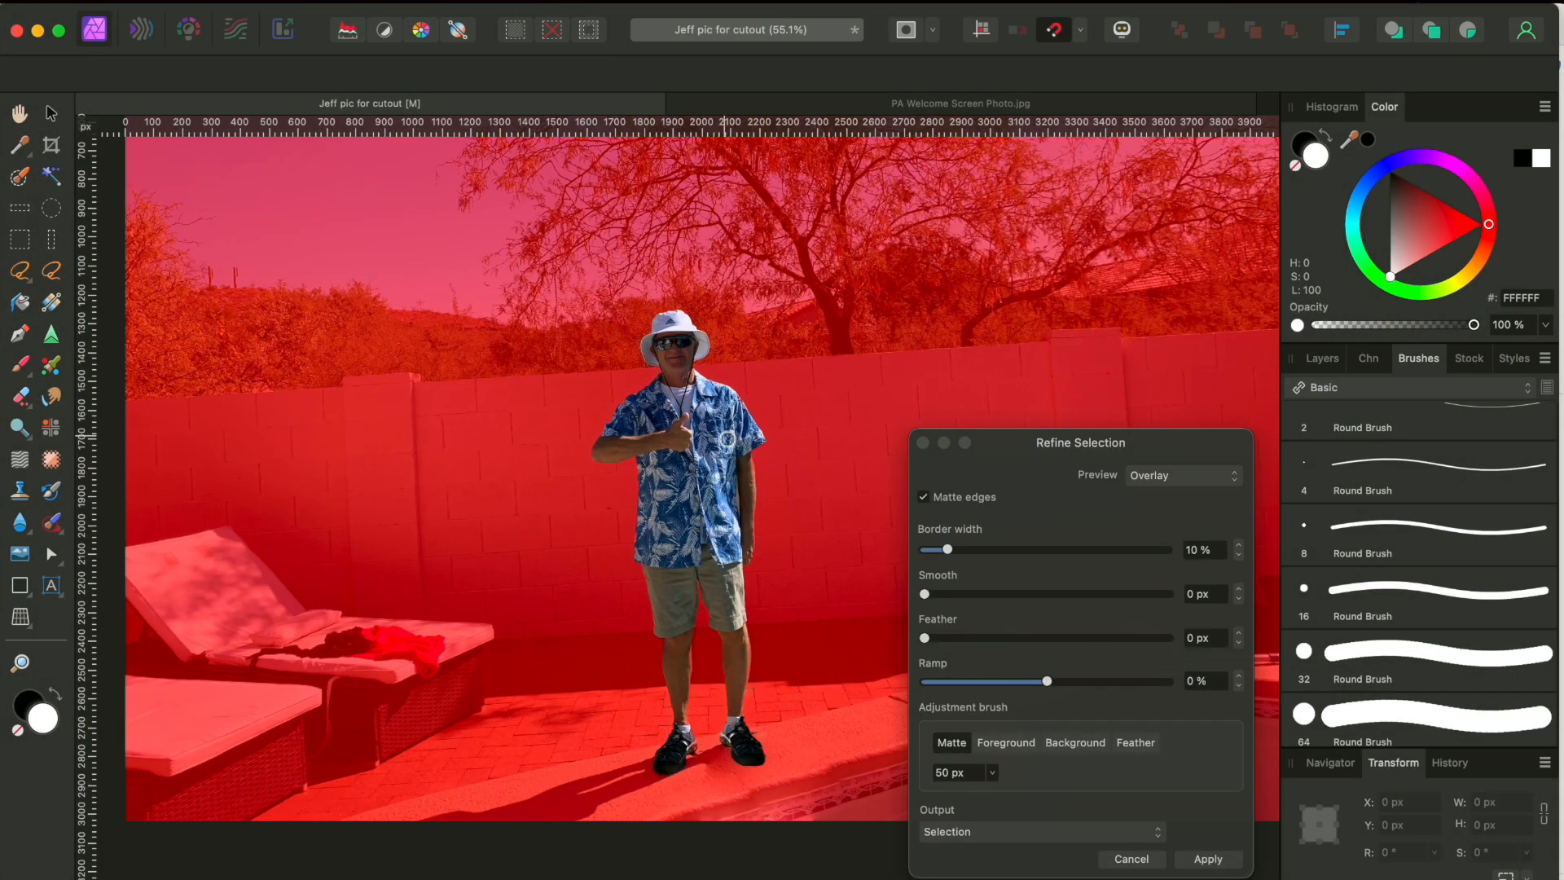
{"action": "scroll", "coordinate": [726, 440], "scroll_direction": "up", "scroll_amount": 10}
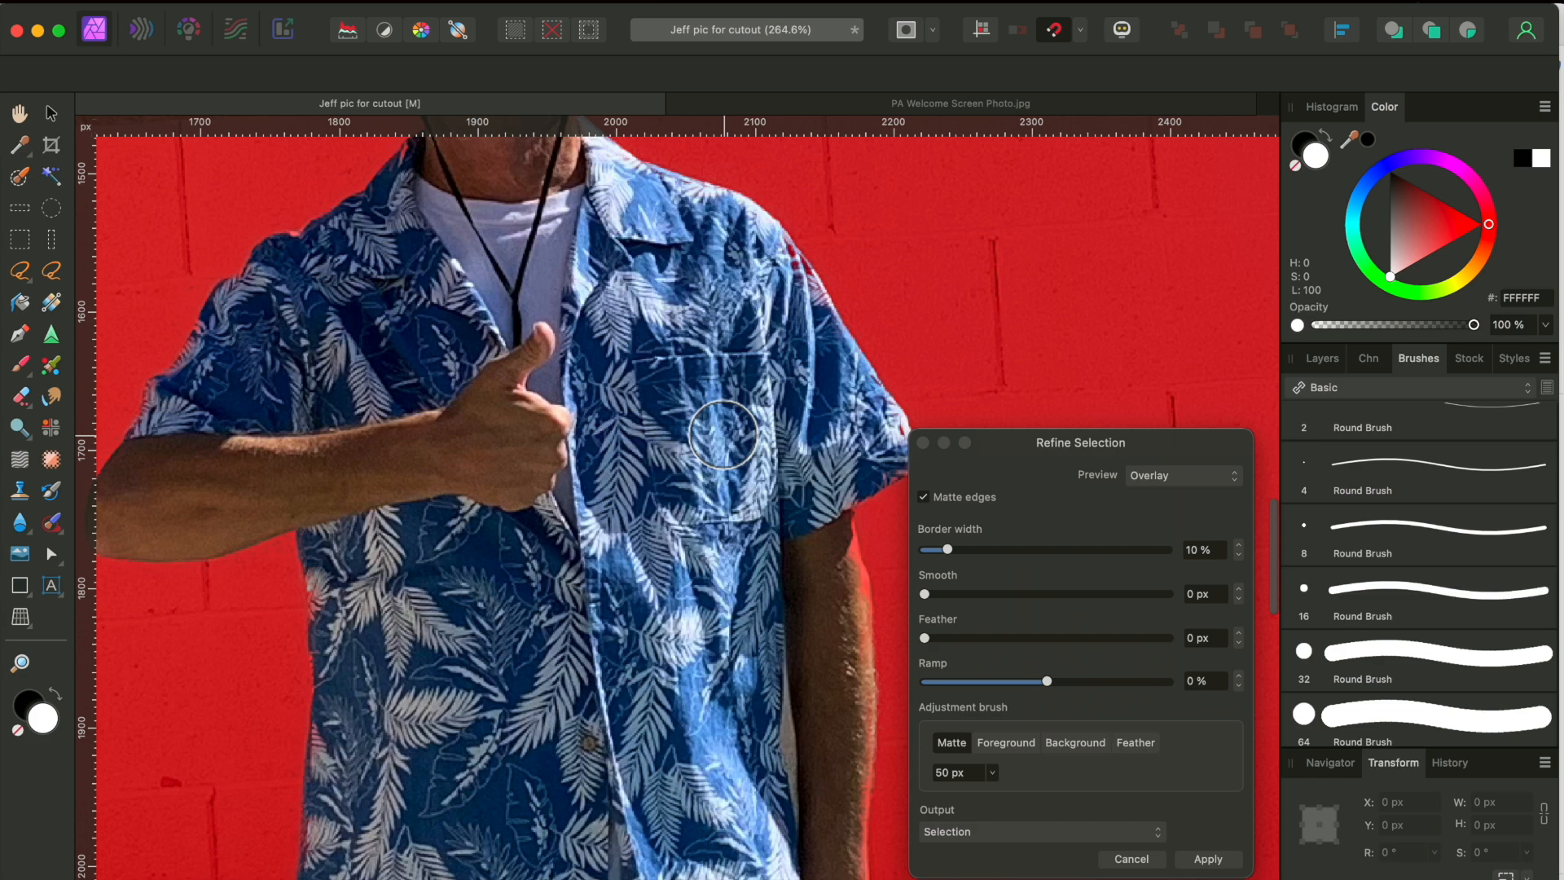
{"action": "scroll", "coordinate": [723, 434], "scroll_direction": "up", "scroll_amount": 10}
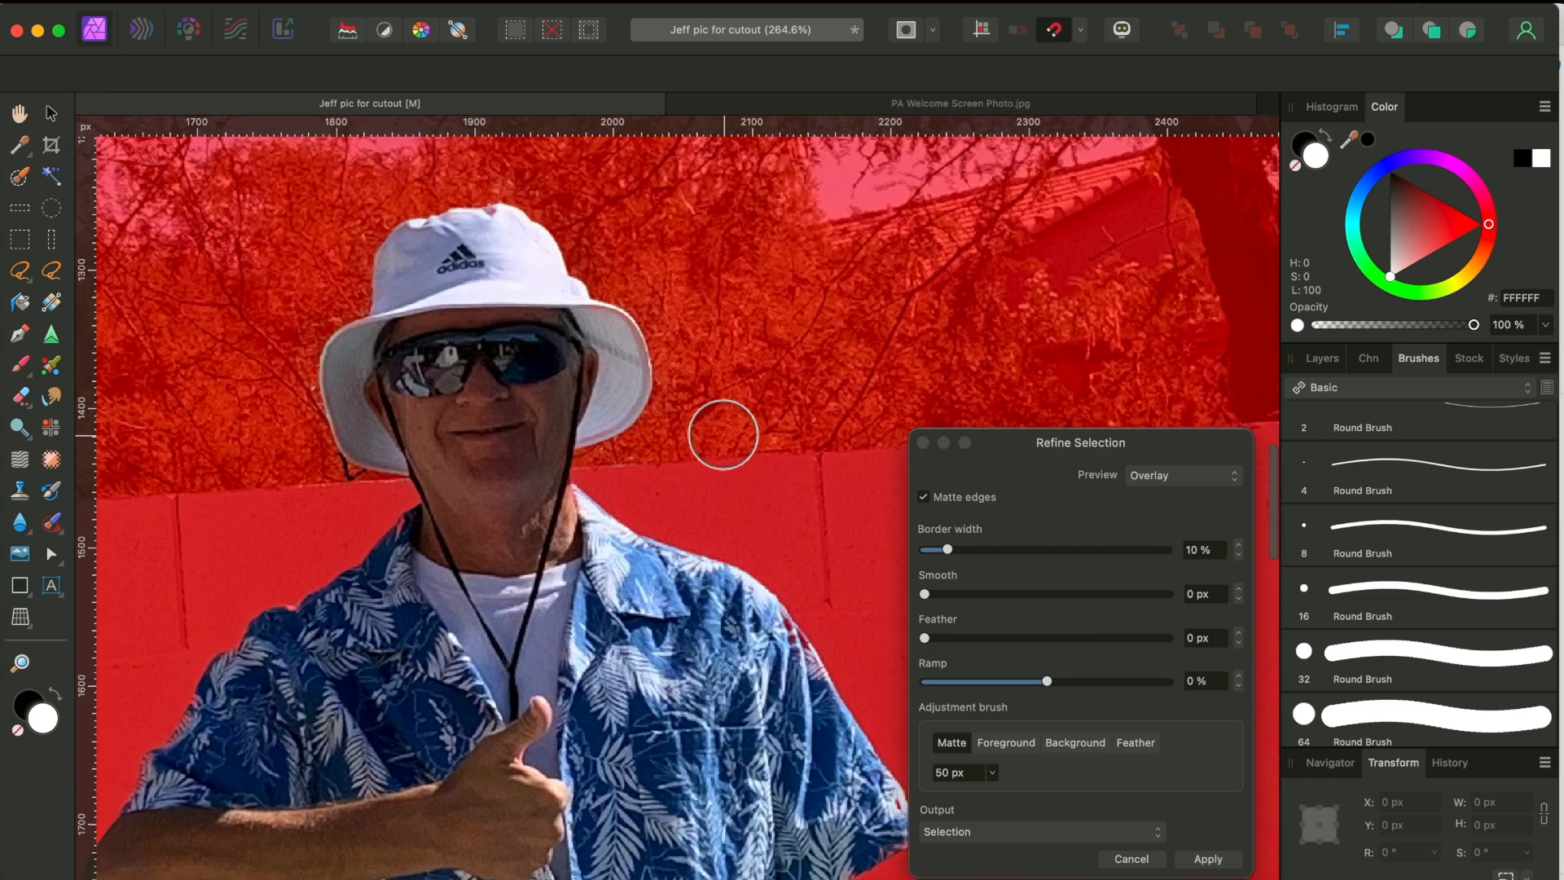
{"action": "scroll", "coordinate": [723, 434], "scroll_direction": "down", "scroll_amount": 15}
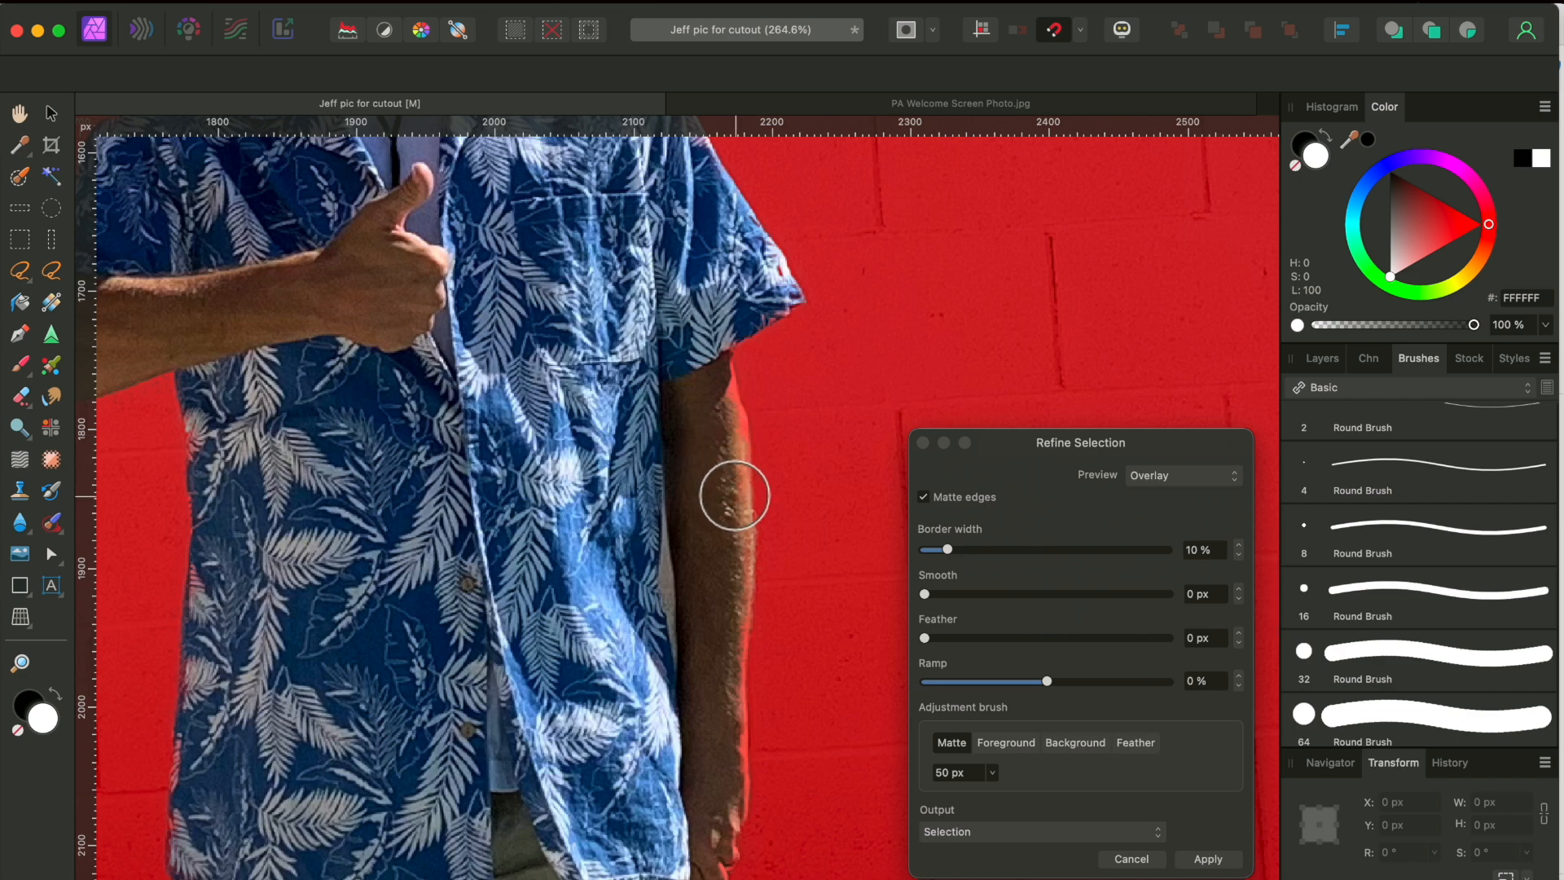
{"action": "key", "text": "bracketright"}
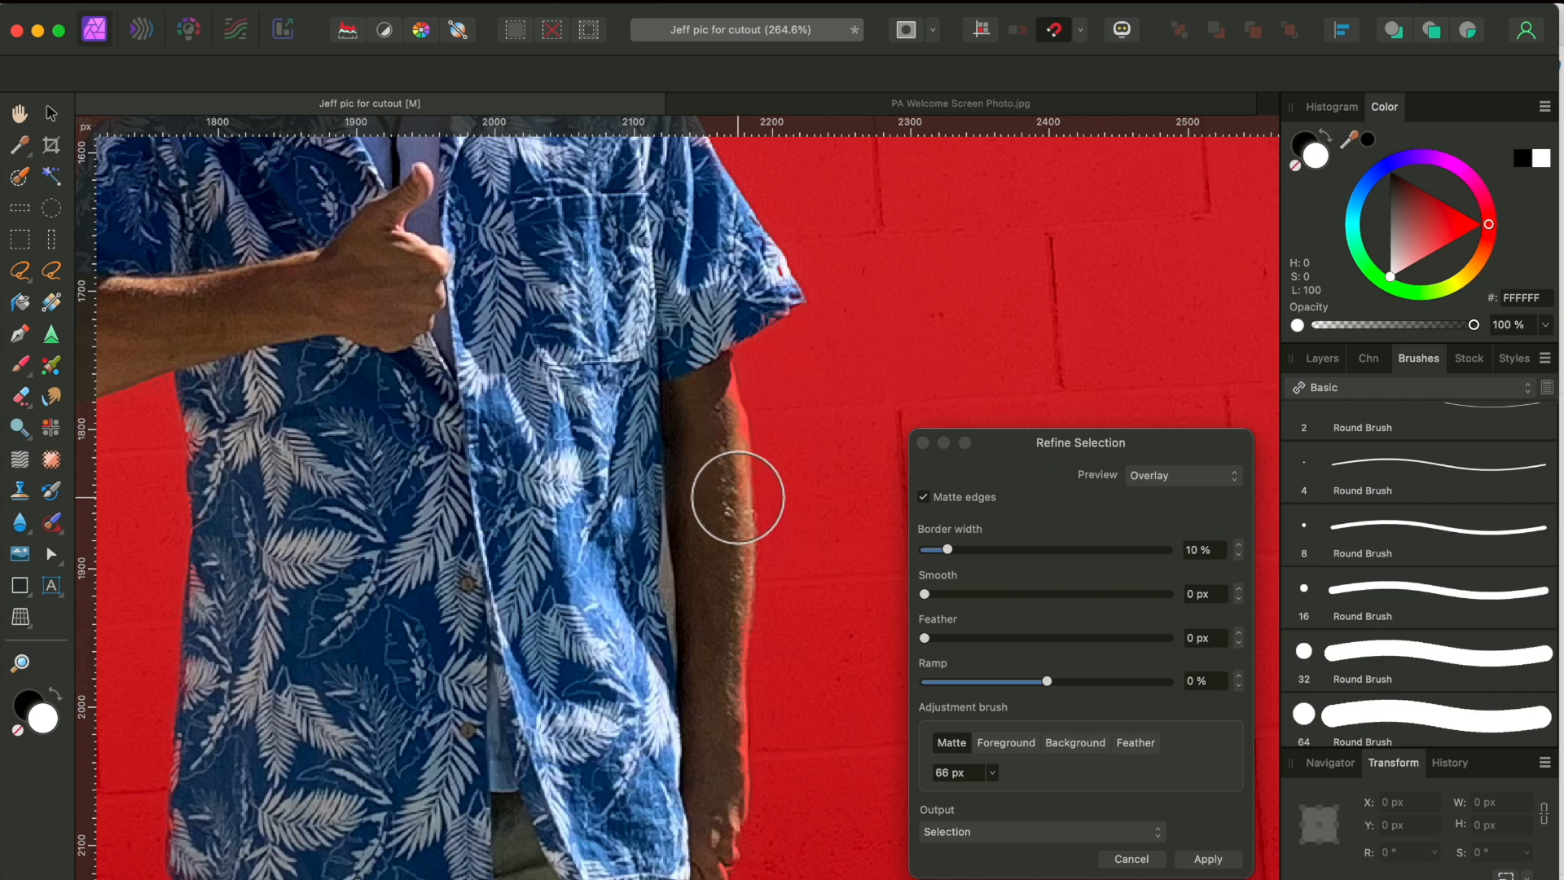
{"action": "key", "text": "bracketleft"}
{"action": "key", "text": "bracketleft"}
{"action": "key", "text": "bracketleft"}
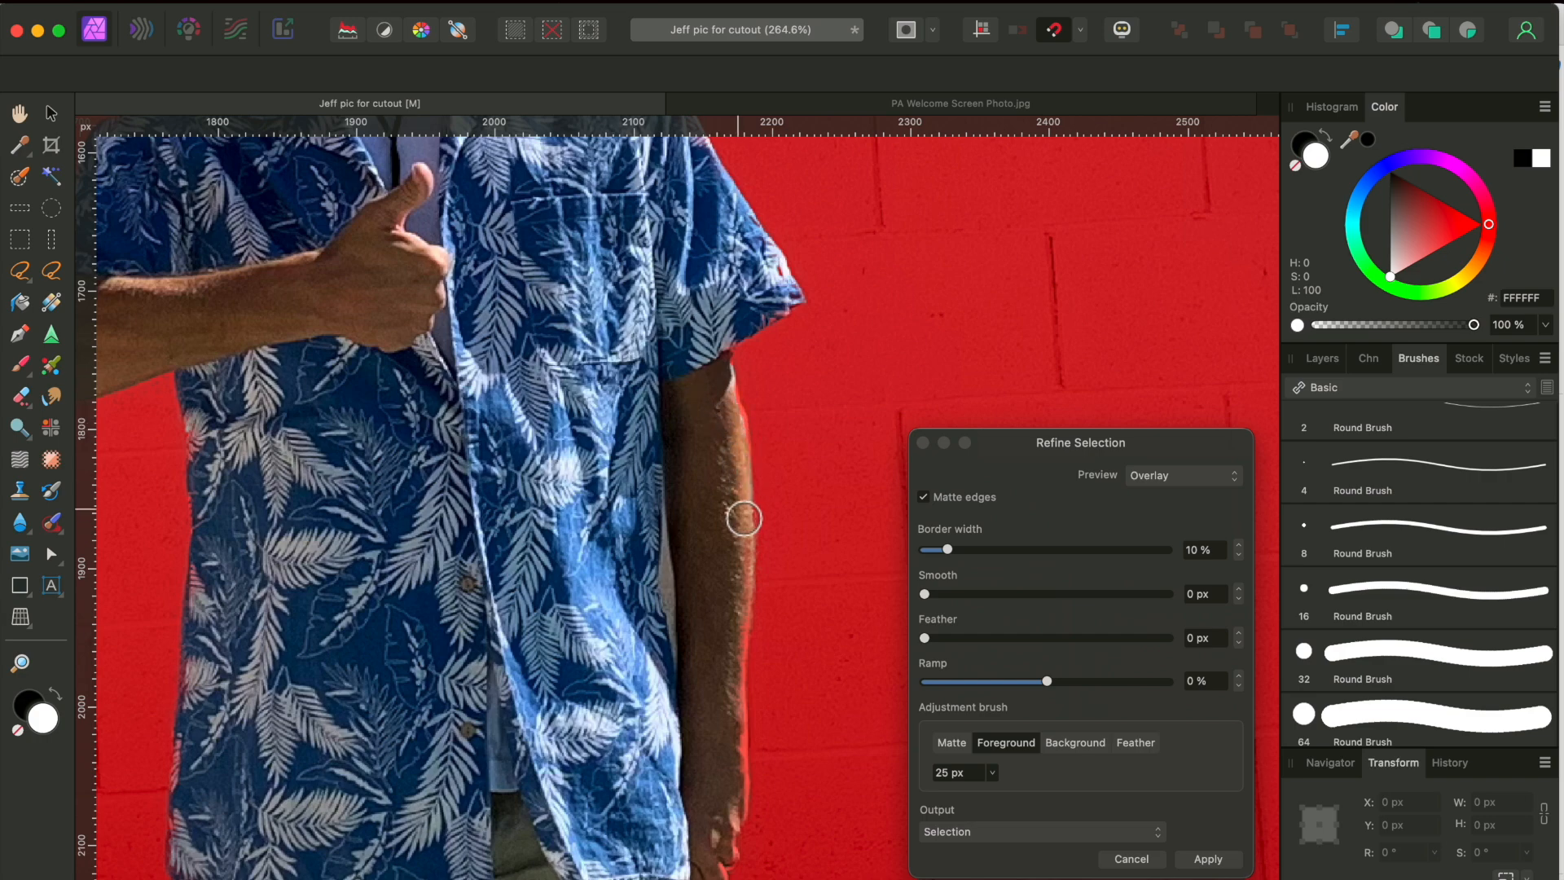
{"action": "left_click_drag", "start_coordinate": [739, 590], "coordinate": [739, 596]}
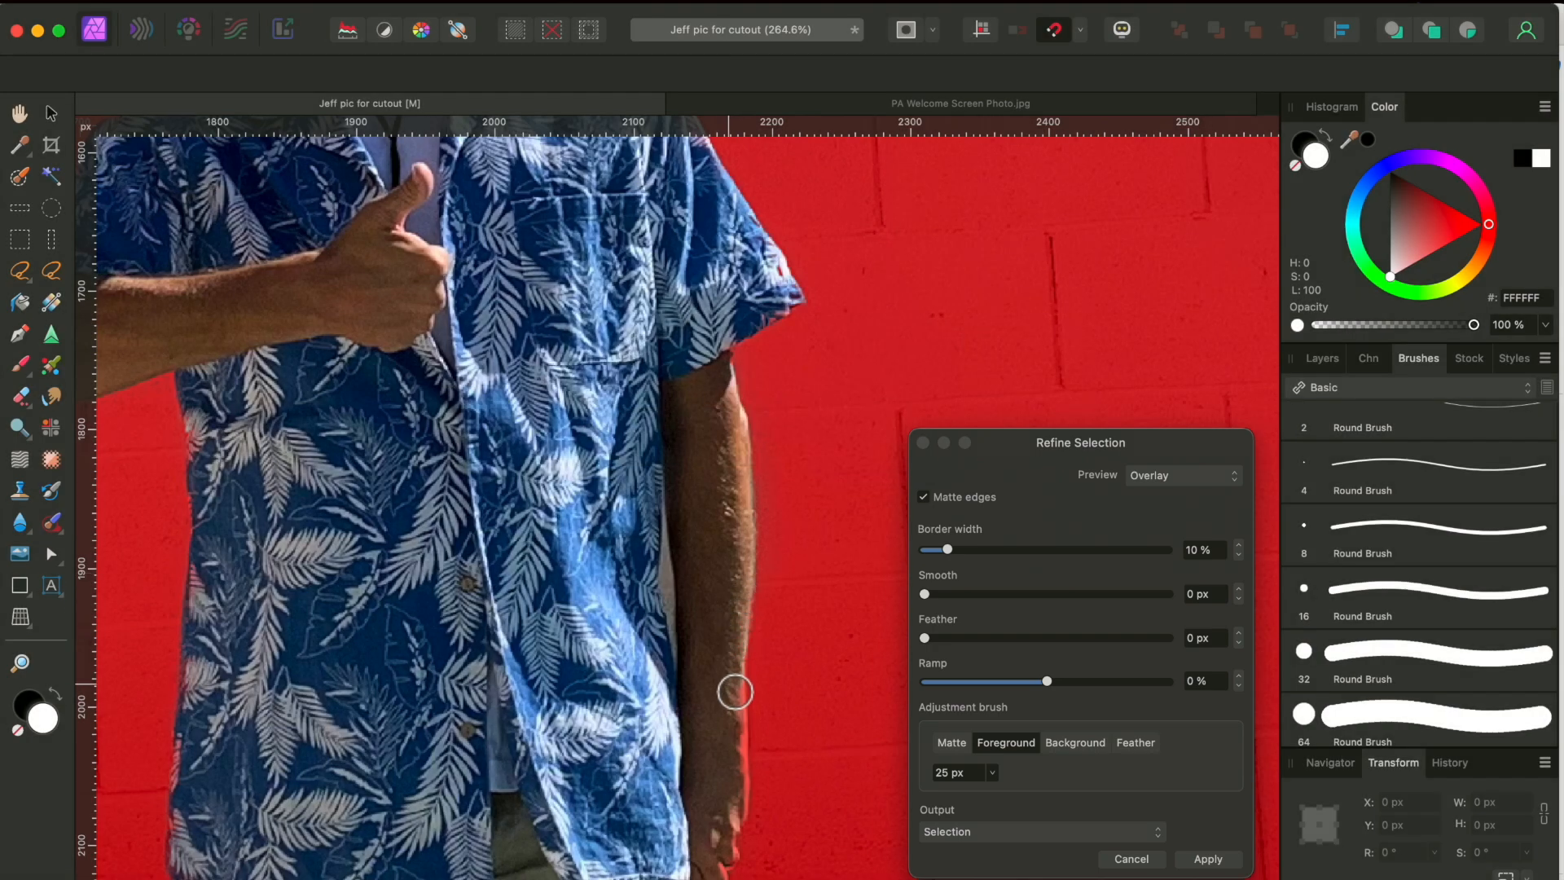
Restore the edge of the hanging hand and its fingertips with the Foreground adjustment brush.
{"action": "scroll", "coordinate": [741, 737], "scroll_direction": "up", "scroll_amount": 3}
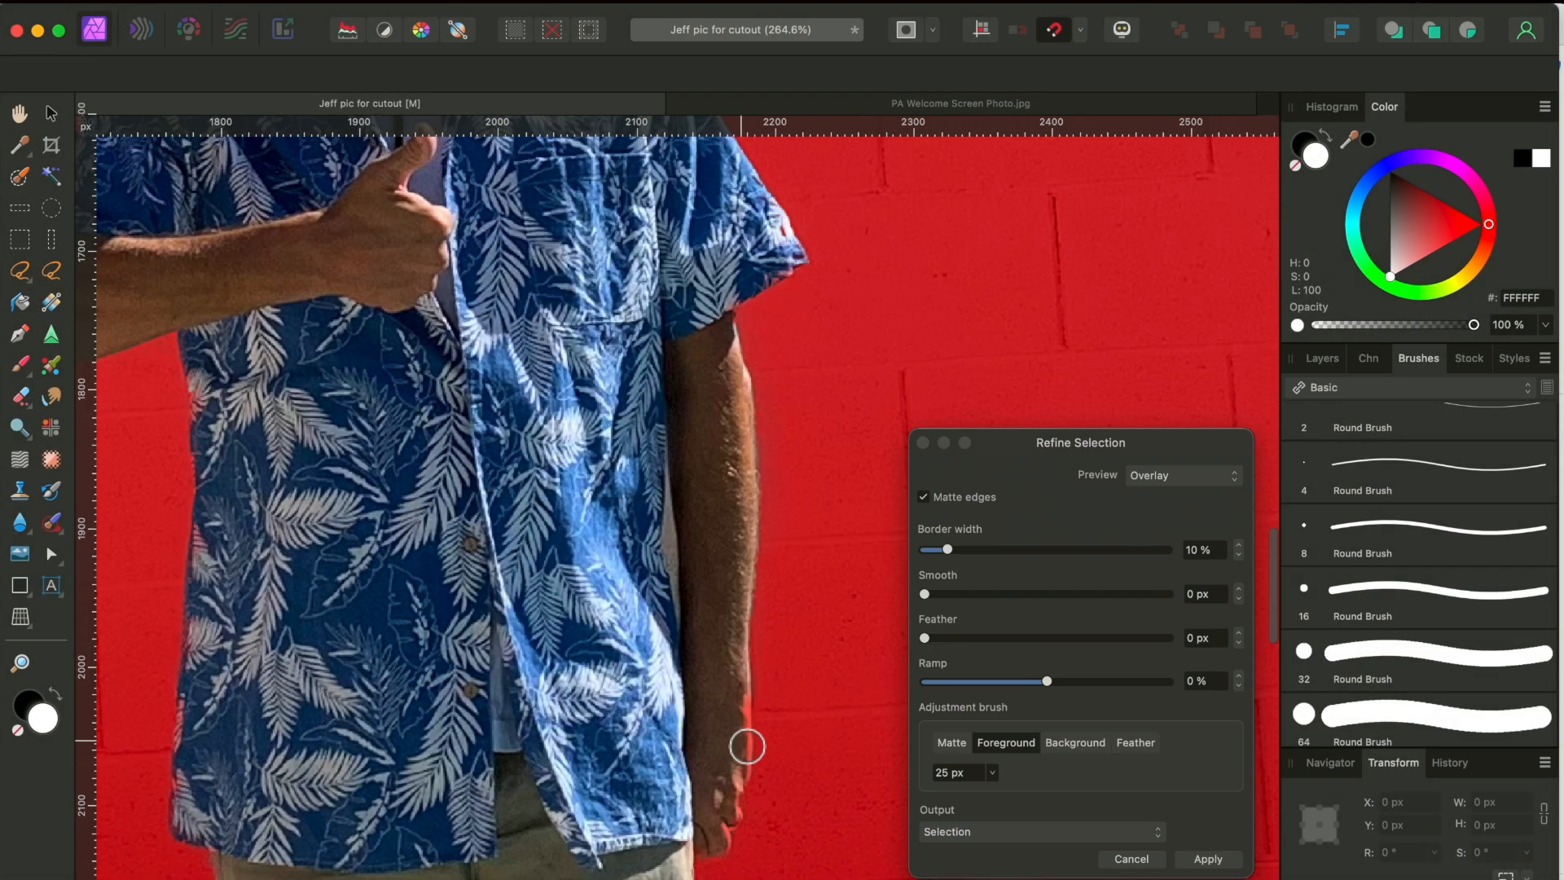
{"action": "scroll", "coordinate": [749, 748], "scroll_direction": "up", "scroll_amount": 2}
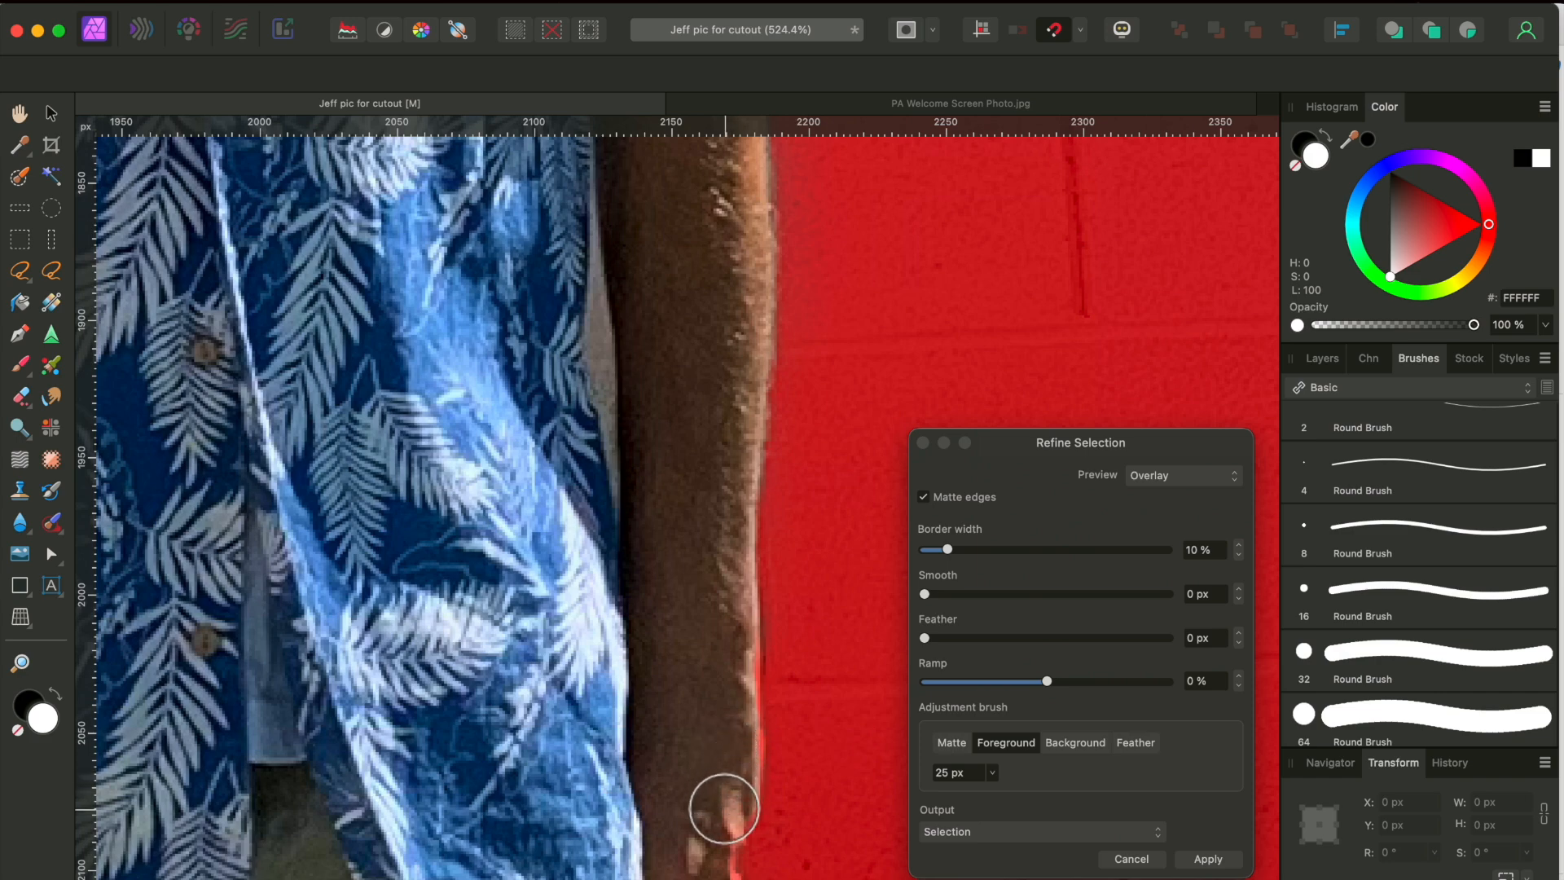
{"action": "scroll", "coordinate": [724, 806], "scroll_direction": "down", "scroll_amount": 8}
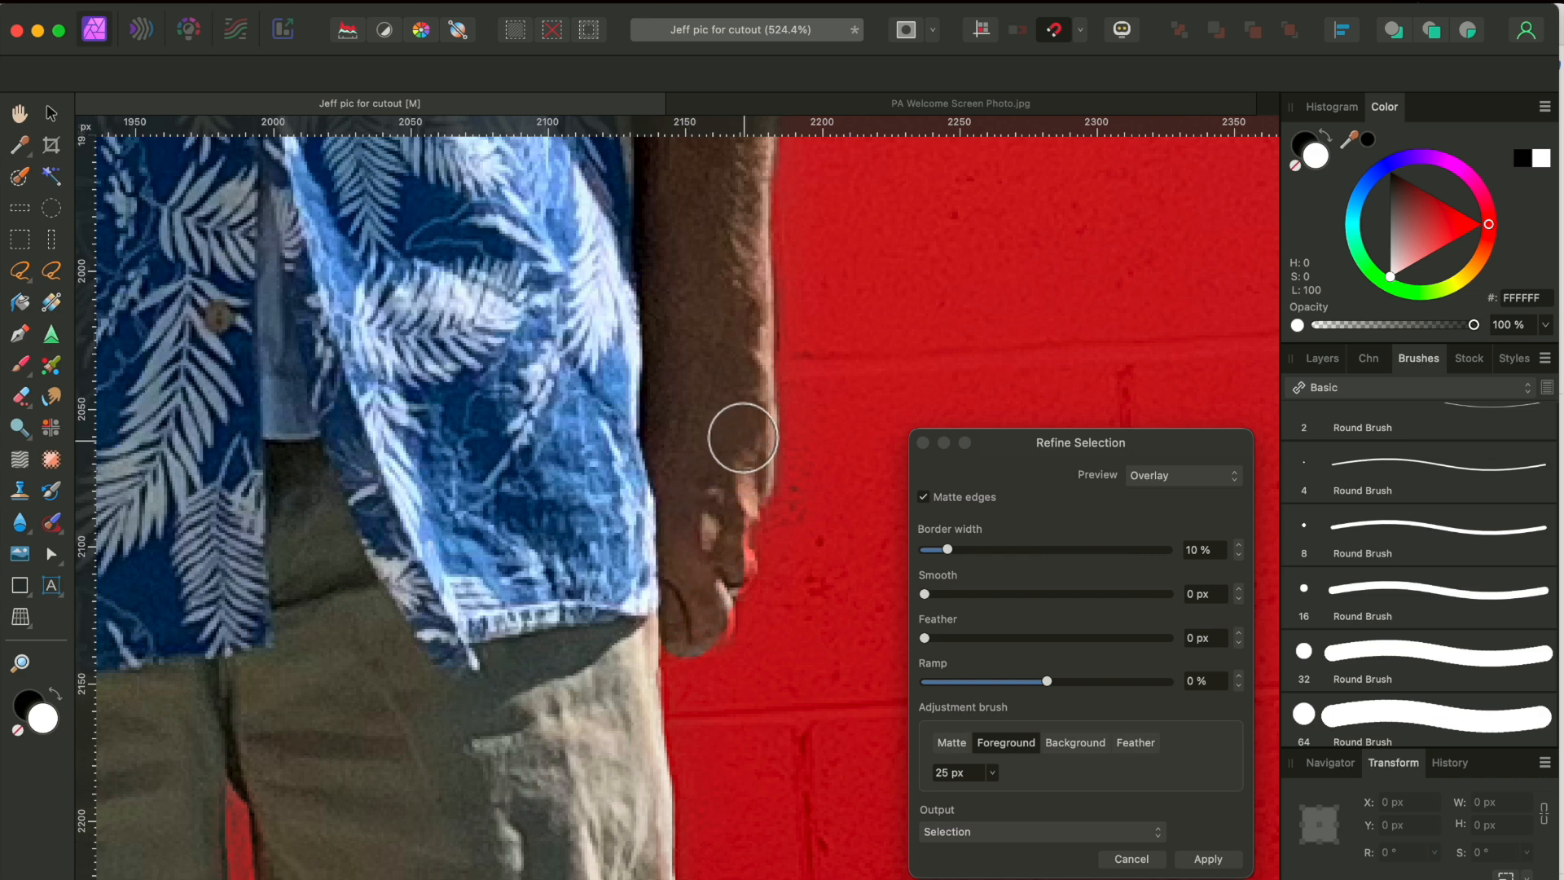
{"action": "left_click_drag", "start_coordinate": [699, 616], "coordinate": [705, 621]}
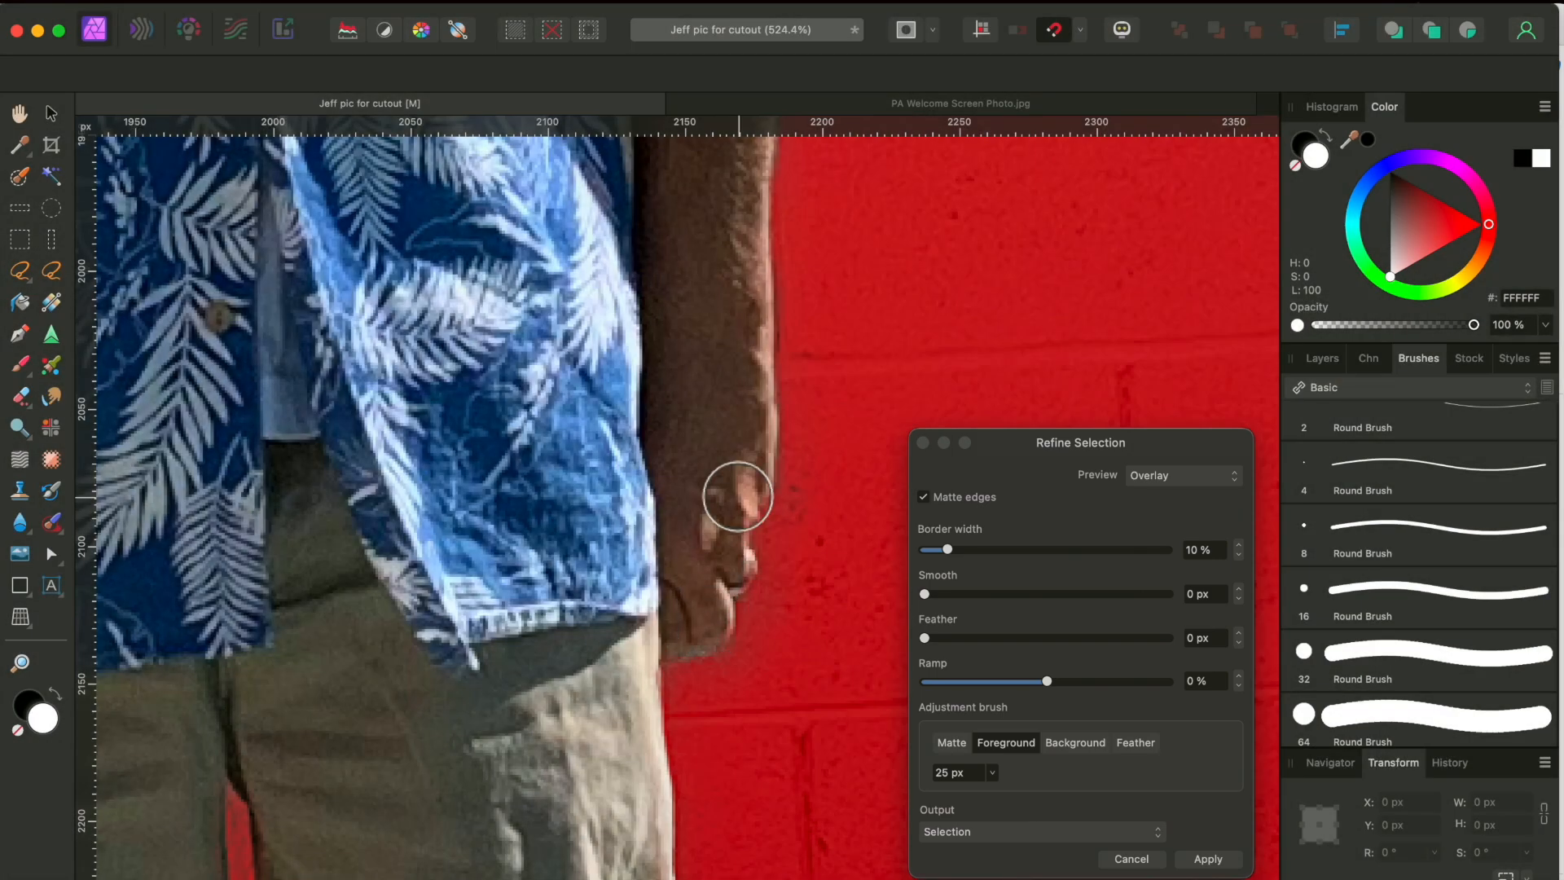
Paint the outer edge of the leg below the hanging hand back in with the Foreground brush, from the shorts hem to the sock.
{"action": "scroll", "coordinate": [733, 493], "scroll_direction": "down", "scroll_amount": 10}
{"action": "scroll", "coordinate": [737, 496], "scroll_direction": "down", "scroll_amount": 5}
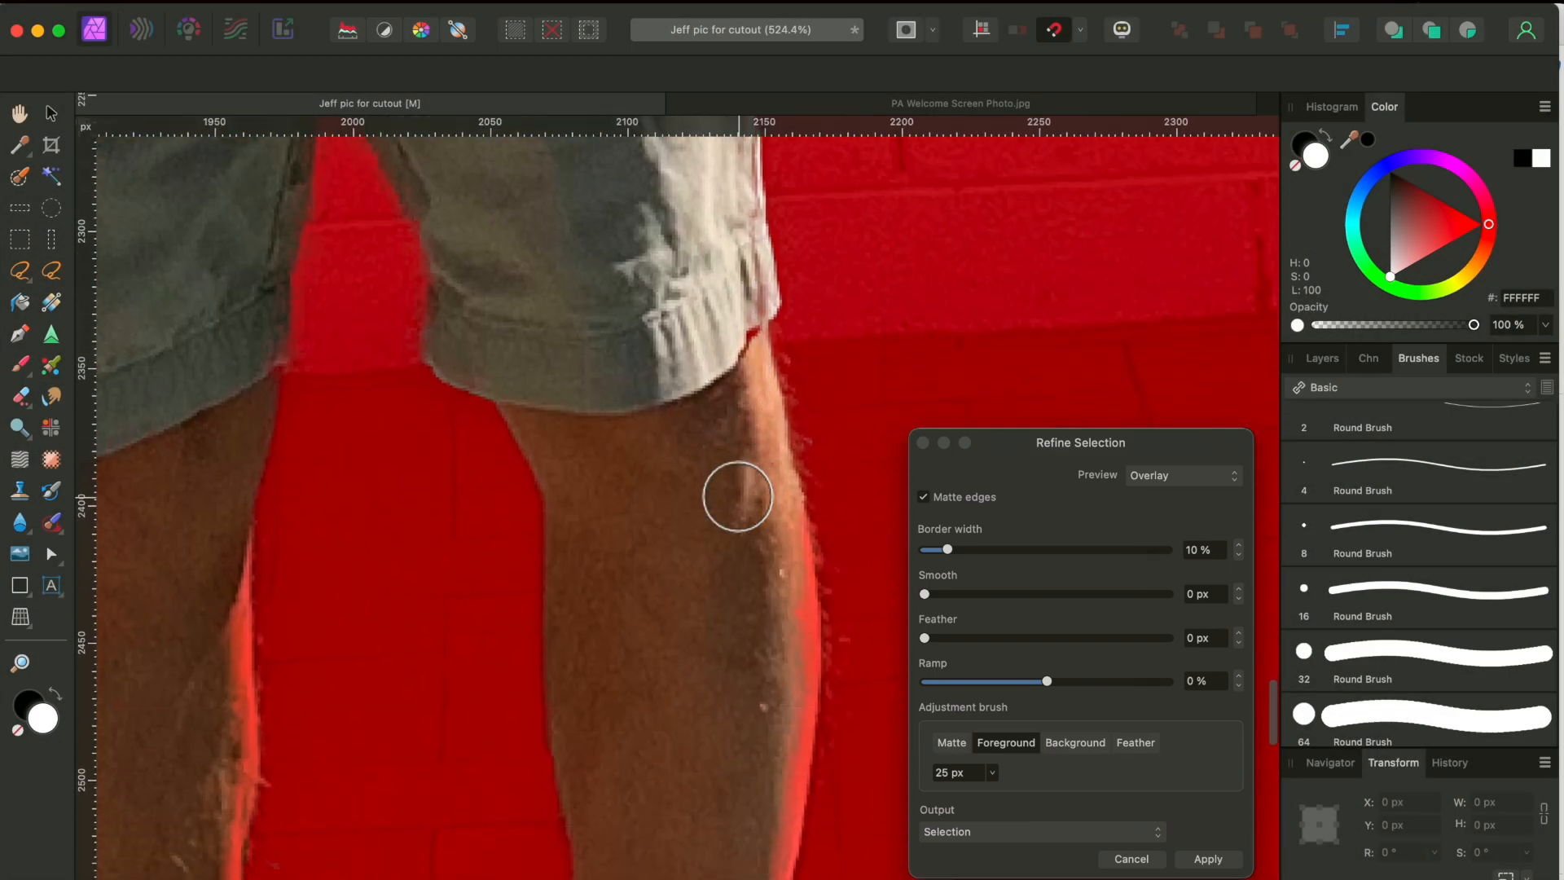
{"action": "scroll", "coordinate": [772, 414], "scroll_direction": "down", "scroll_amount": 5}
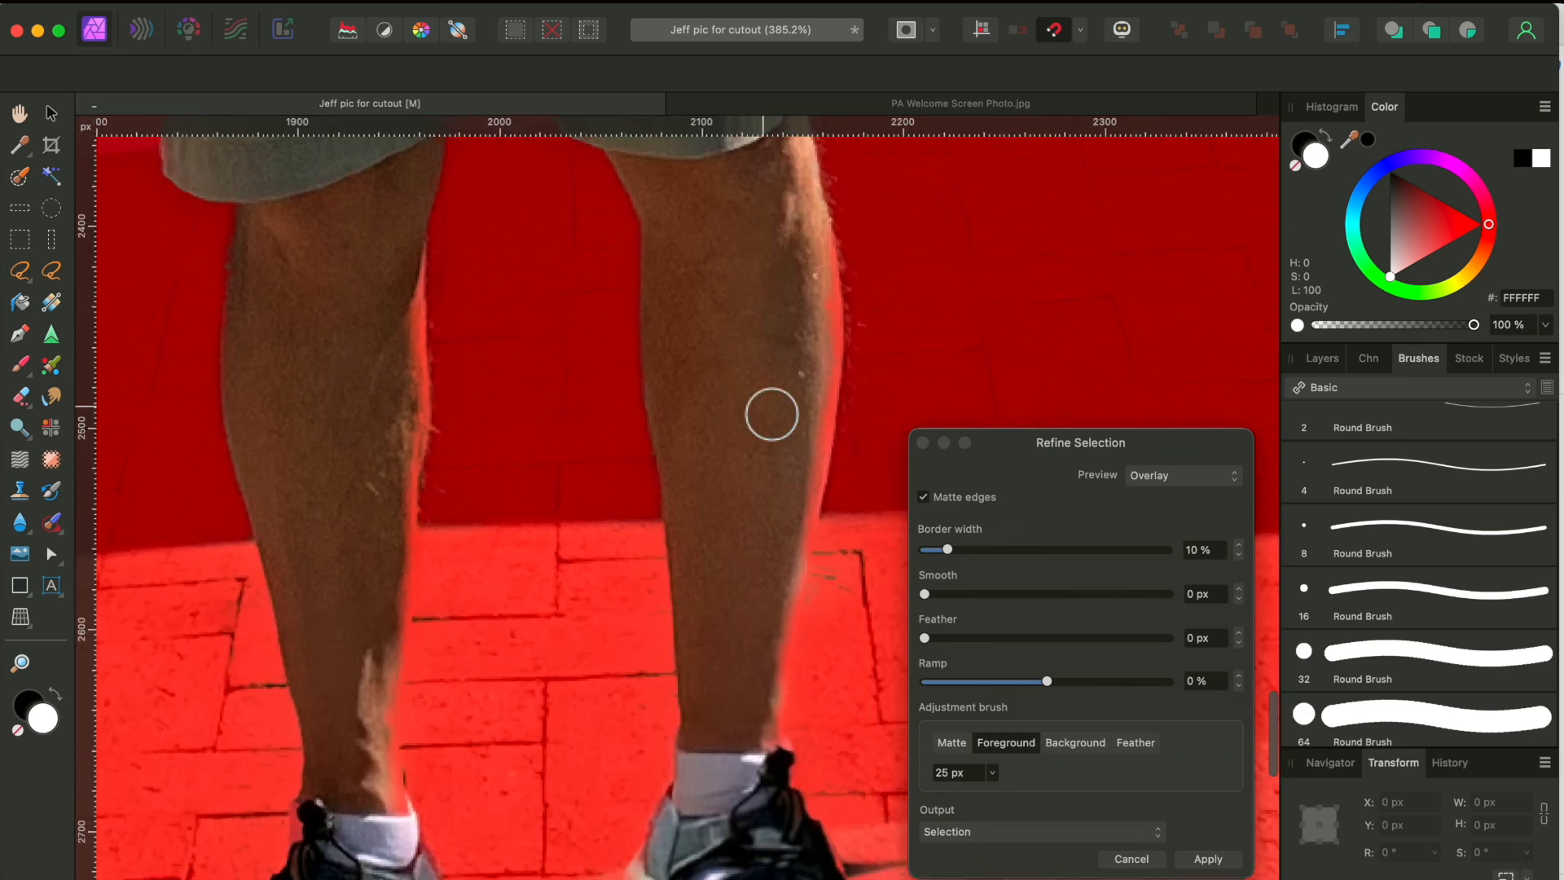
{"action": "left_click_drag", "start_coordinate": [770, 468], "coordinate": [756, 585]}
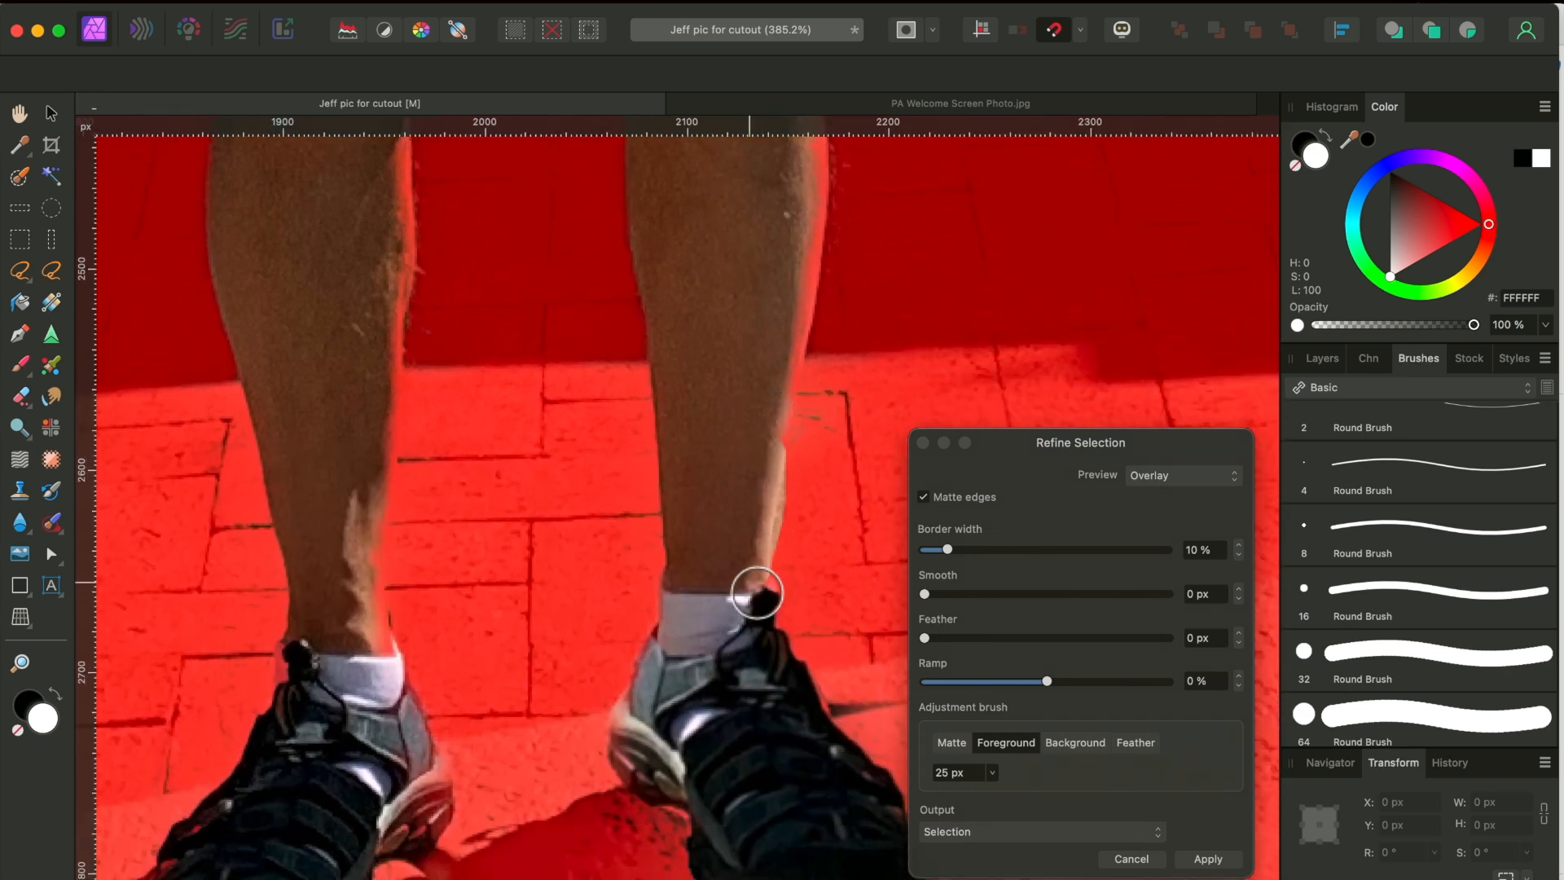
{"action": "mouse_move", "coordinate": [768, 419]}
{"action": "left_mouse_down"}
{"action": "mouse_move", "coordinate": [805, 245]}
{"action": "mouse_move", "coordinate": [774, 472]}
{"action": "left_mouse_up"}
{"action": "scroll", "coordinate": [773, 465], "scroll_direction": "up", "scroll_amount": 5}
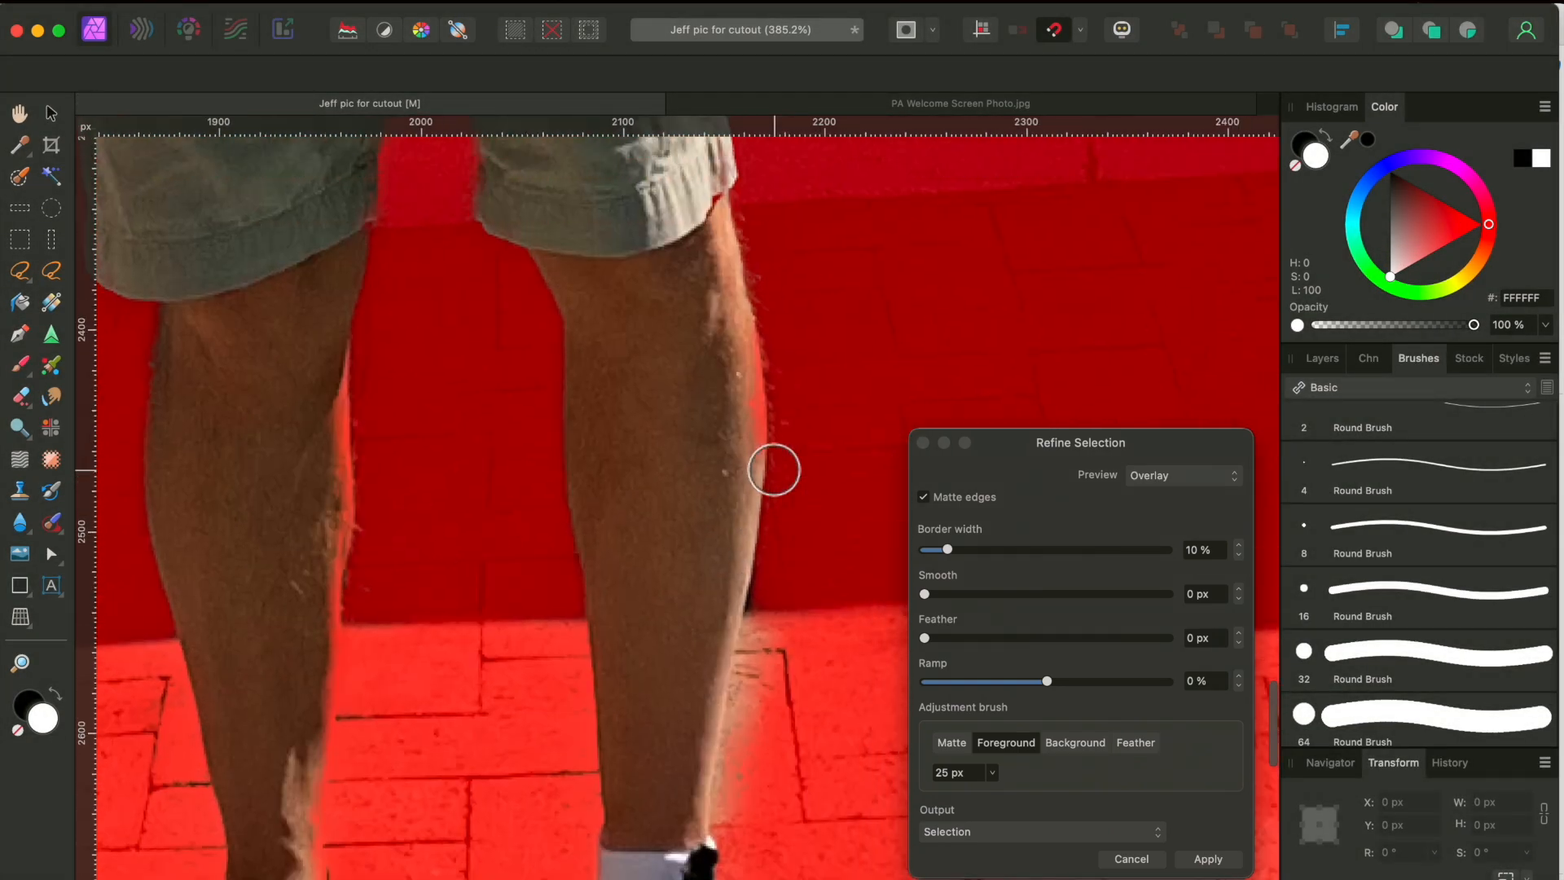
{"action": "mouse_move", "coordinate": [752, 602]}
{"action": "left_mouse_down"}
{"action": "mouse_move", "coordinate": [717, 401]}
{"action": "mouse_move", "coordinate": [705, 420]}
{"action": "mouse_move", "coordinate": [736, 570]}
{"action": "left_mouse_up"}
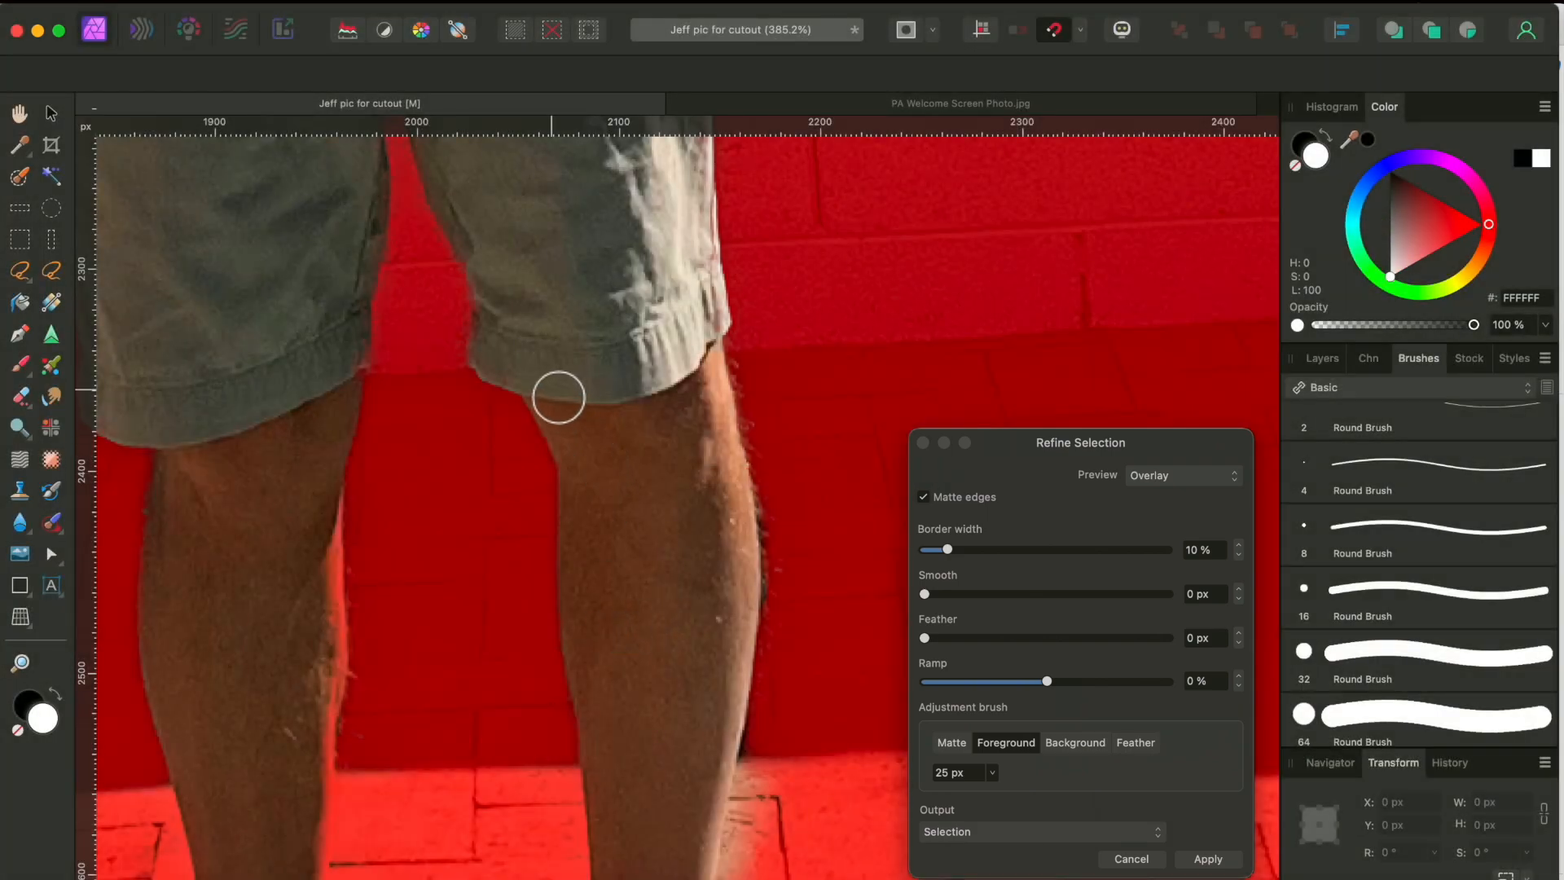
Paint the inner edge of that same leg and the other leg's ankle back in with the Foreground brush.
{"action": "mouse_move", "coordinate": [567, 421]}
{"action": "left_mouse_down"}
{"action": "mouse_move", "coordinate": [602, 495]}
{"action": "mouse_move", "coordinate": [605, 644]}
{"action": "left_mouse_up"}
{"action": "scroll", "coordinate": [606, 644], "scroll_direction": "down", "scroll_amount": 10}
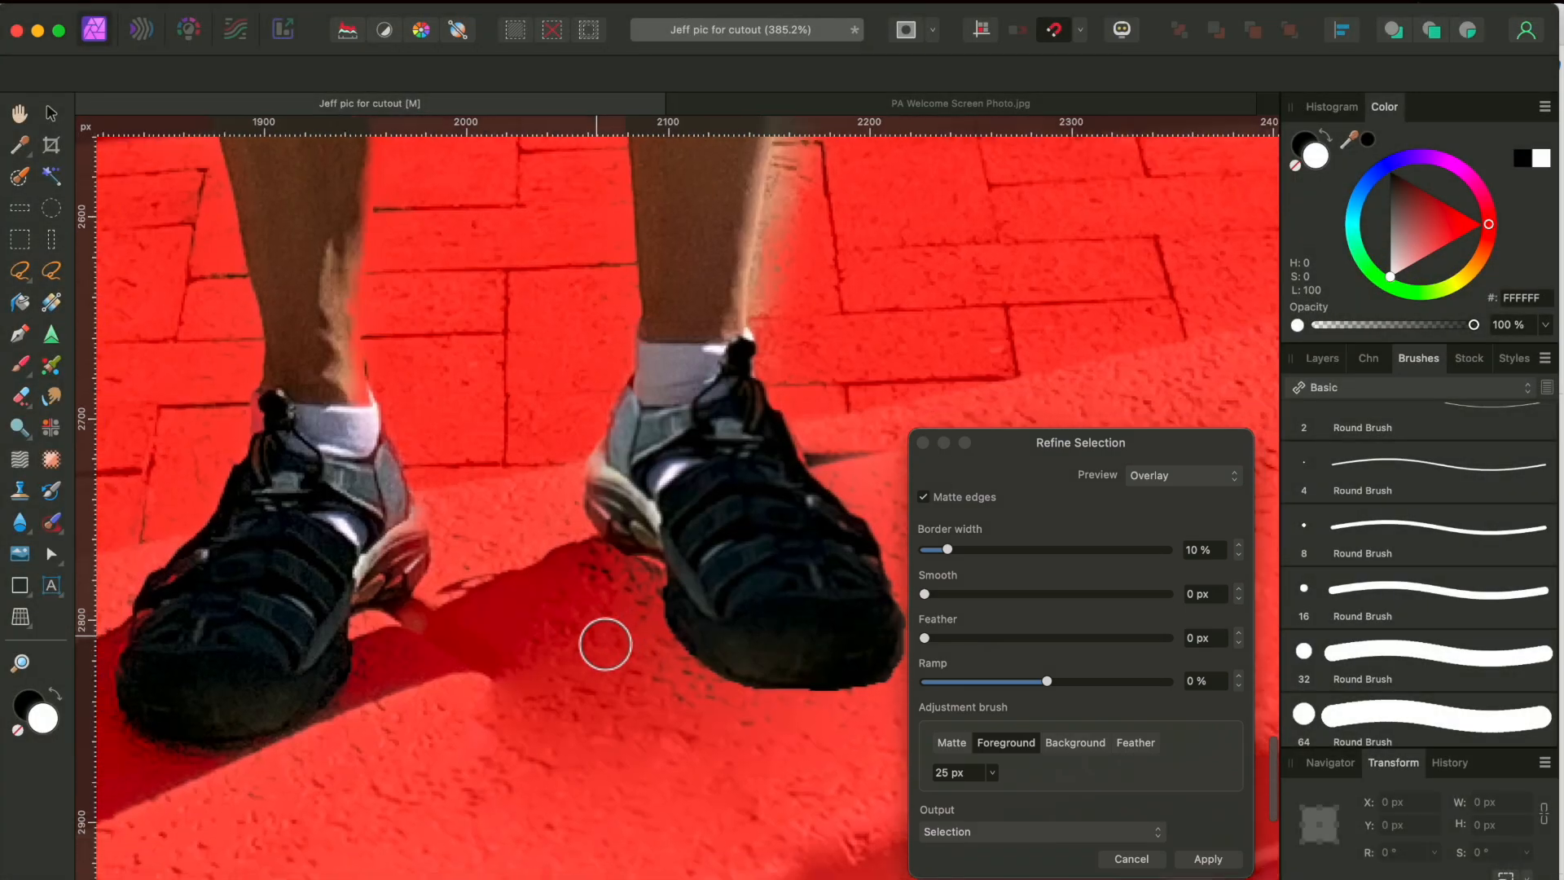
{"action": "scroll", "coordinate": [606, 645], "scroll_direction": "left", "scroll_amount": 4}
{"action": "scroll", "coordinate": [605, 645], "scroll_direction": "down", "scroll_amount": 10}
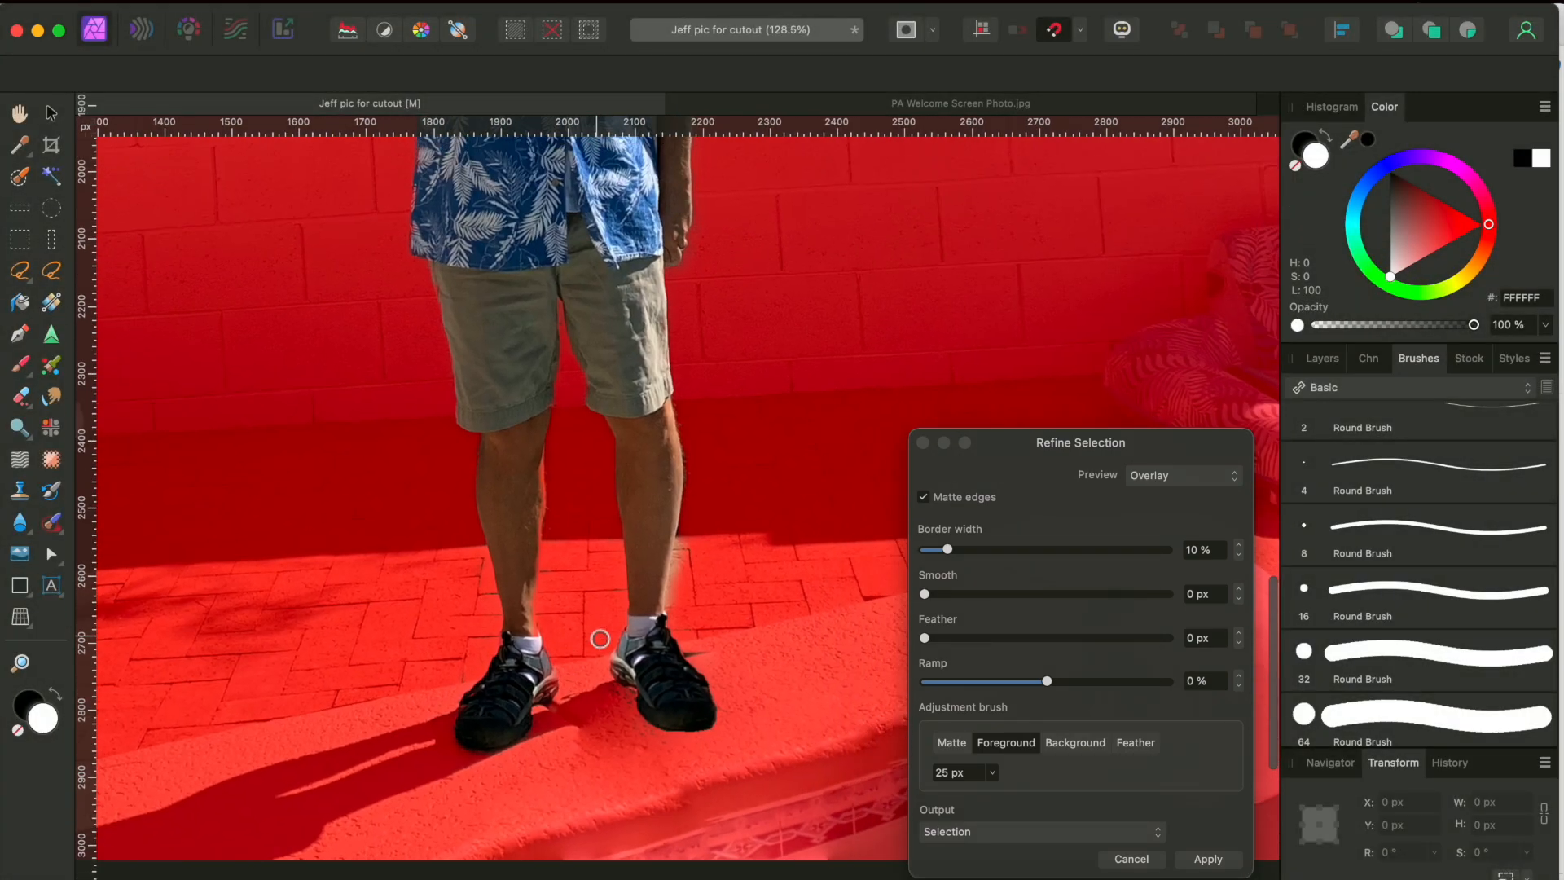
{"action": "left_click_drag", "start_coordinate": [527, 603], "coordinate": [523, 615]}
Set the refinement preview to Transparent and the output to New layer with mask, and apply the refinement.
{"action": "scroll", "coordinate": [825, 617], "scroll_direction": "down", "scroll_amount": 2}
{"action": "scroll", "coordinate": [824, 619], "scroll_direction": "up", "scroll_amount": 2}
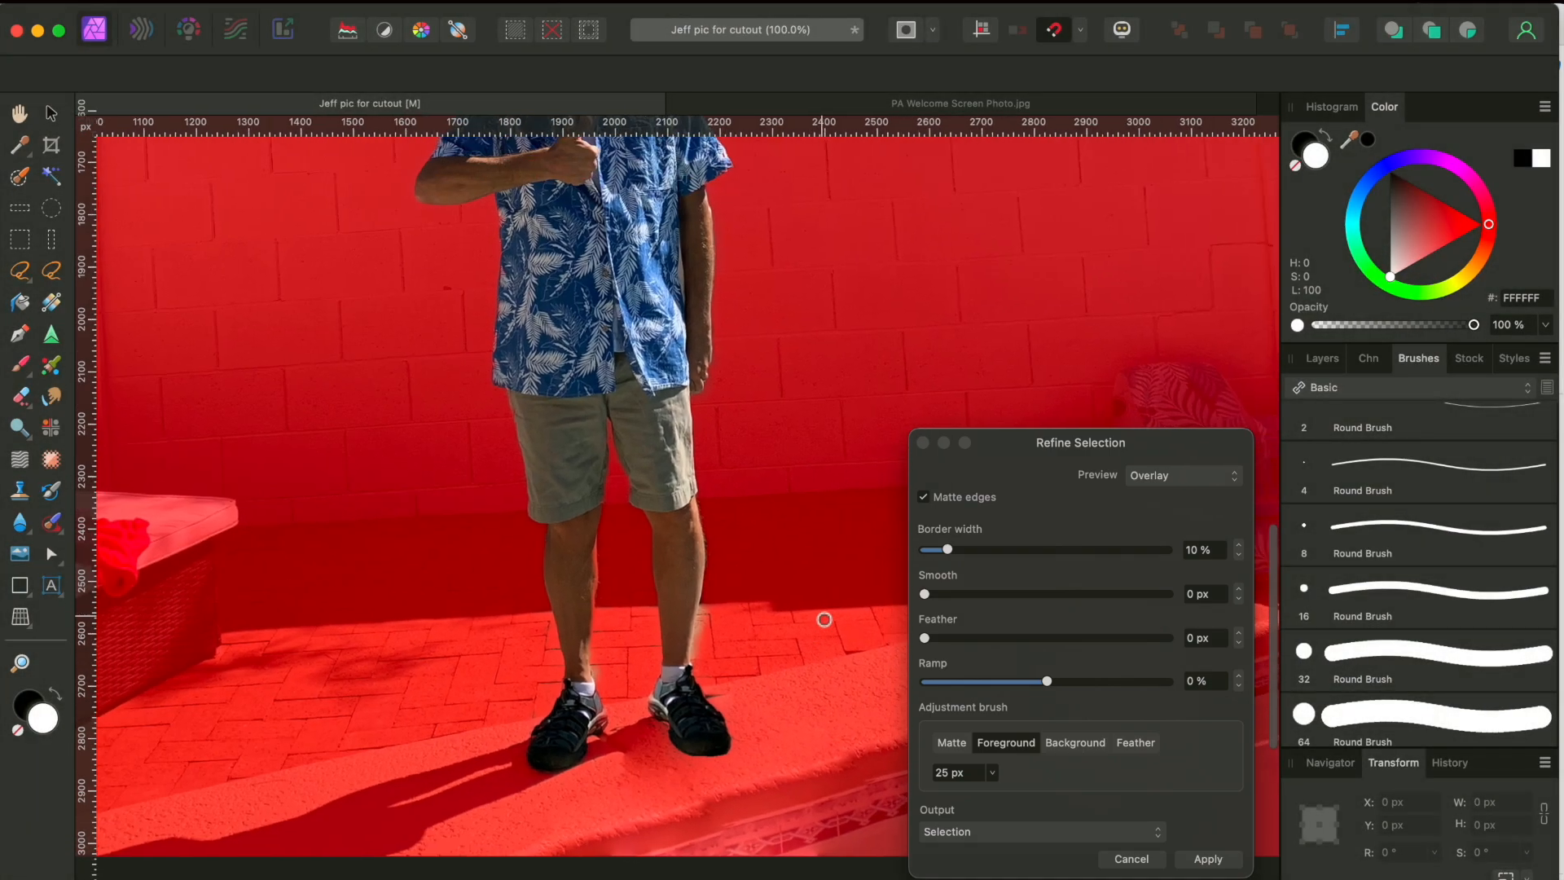
{"action": "scroll", "coordinate": [716, 459], "scroll_direction": "down", "scroll_amount": 3}
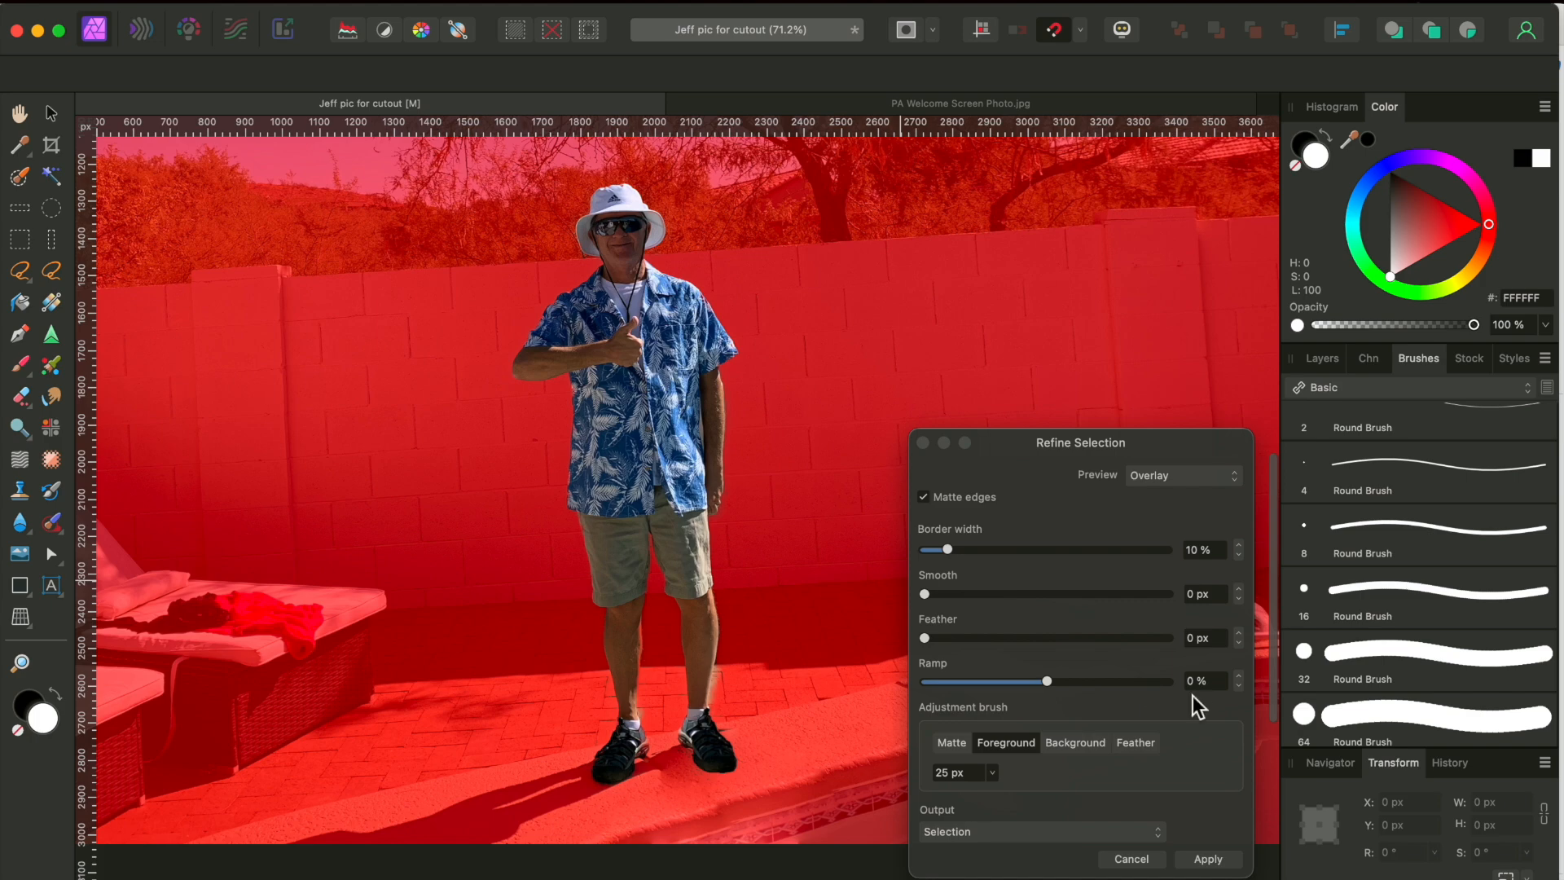
{"action": "left_click", "coordinate": [1206, 860]}
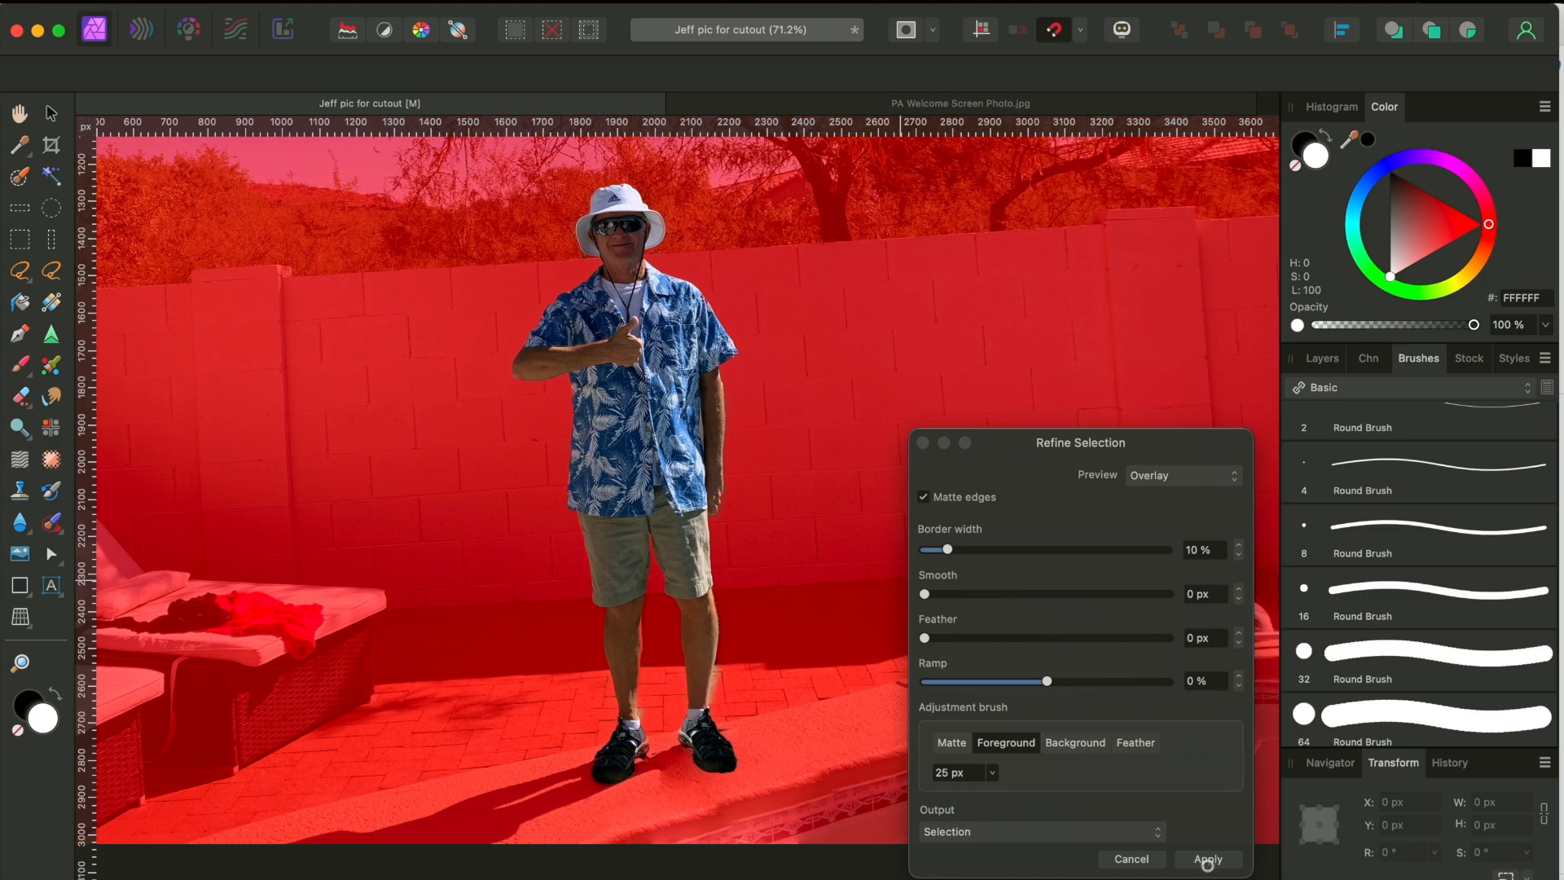
{"action": "left_click", "coordinate": [1186, 480]}
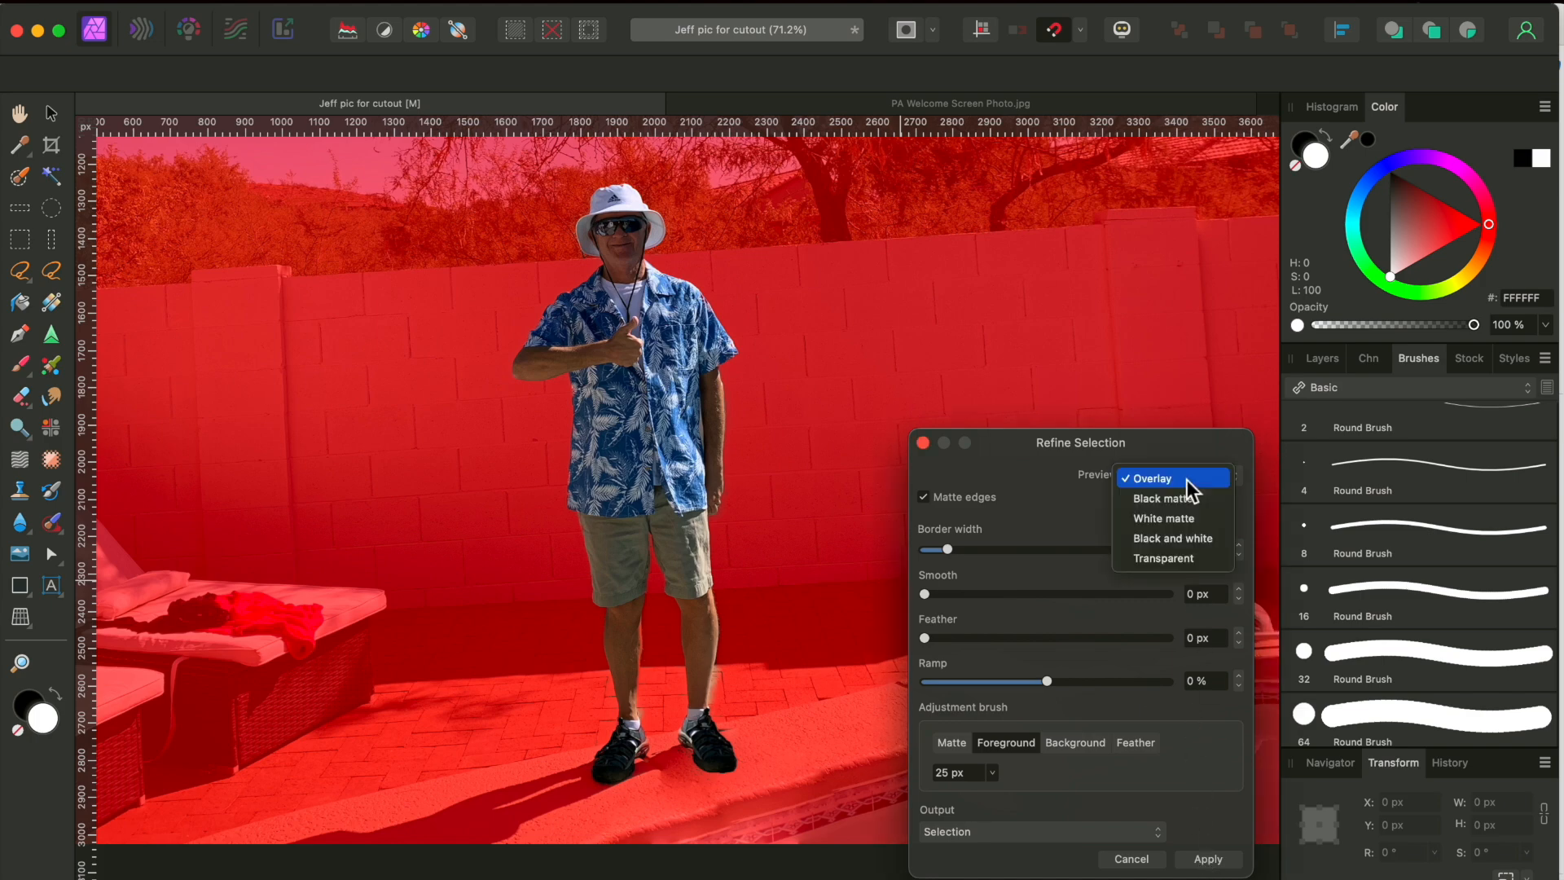
{"action": "left_click", "coordinate": [1181, 559]}
{"action": "left_click", "coordinate": [998, 837]}
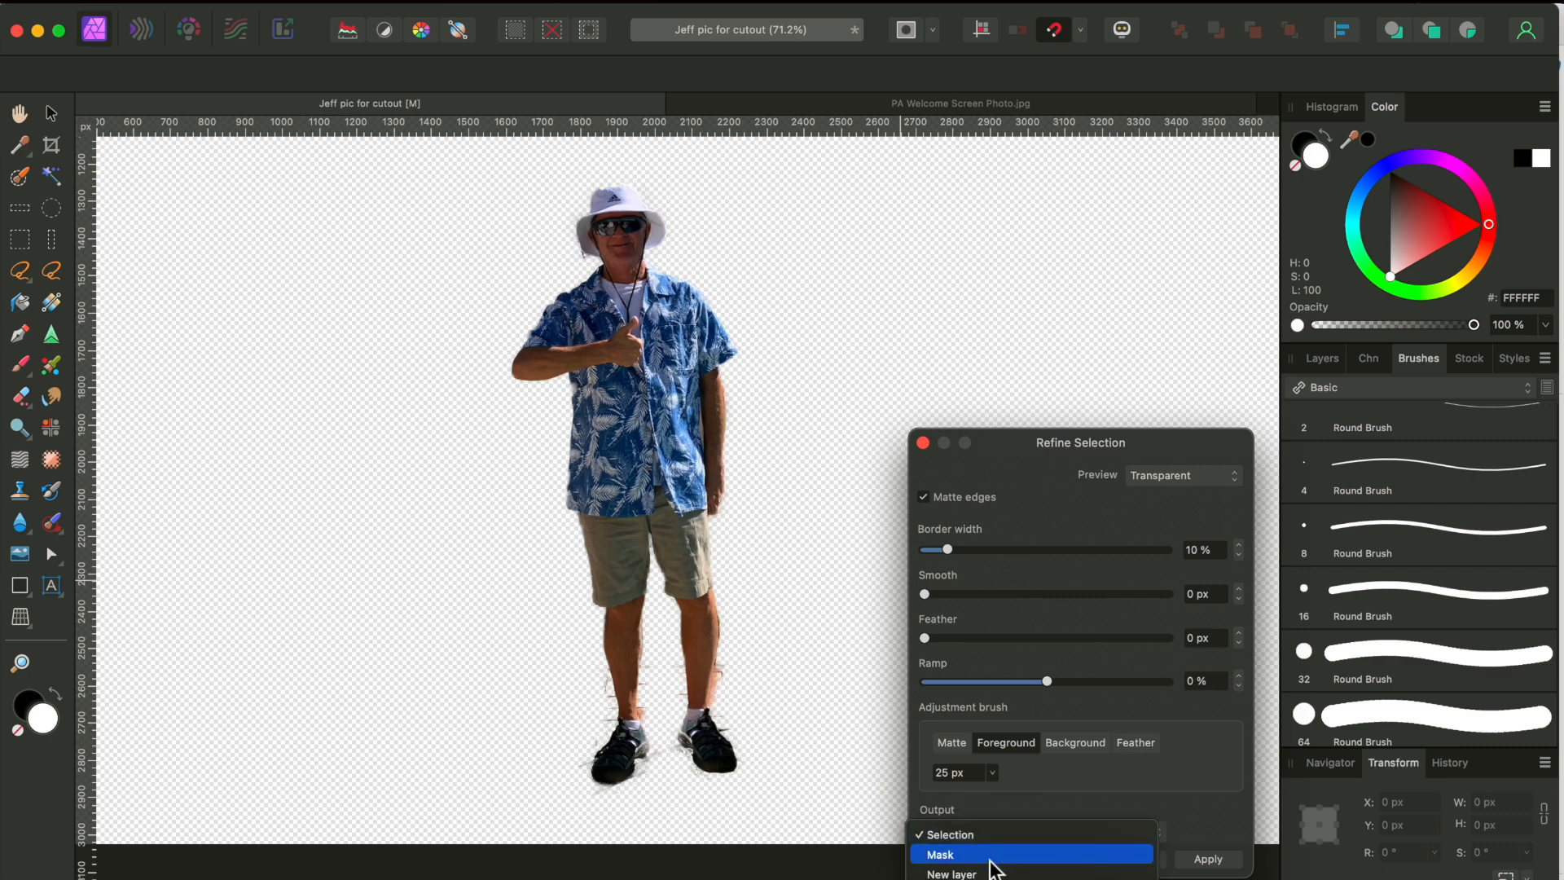
{"action": "left_click", "coordinate": [993, 873]}
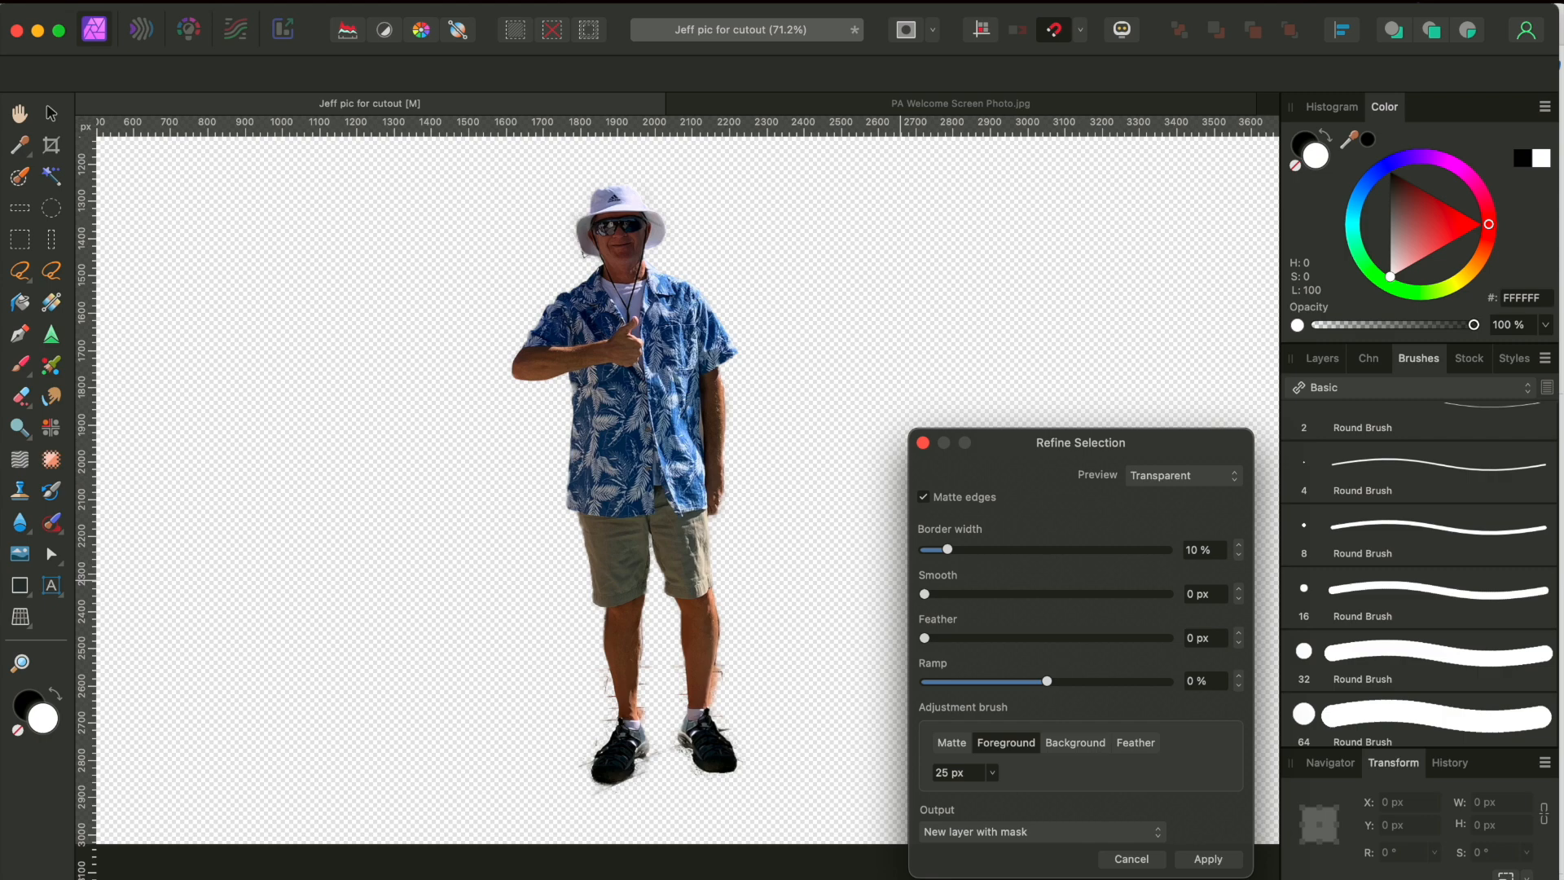
{"action": "left_click", "coordinate": [1208, 859]}
Examine the edges of the masked cutout from the shoes up to the hat for leftover background fragments.
{"action": "scroll", "coordinate": [704, 637], "scroll_direction": "up", "scroll_amount": 5}
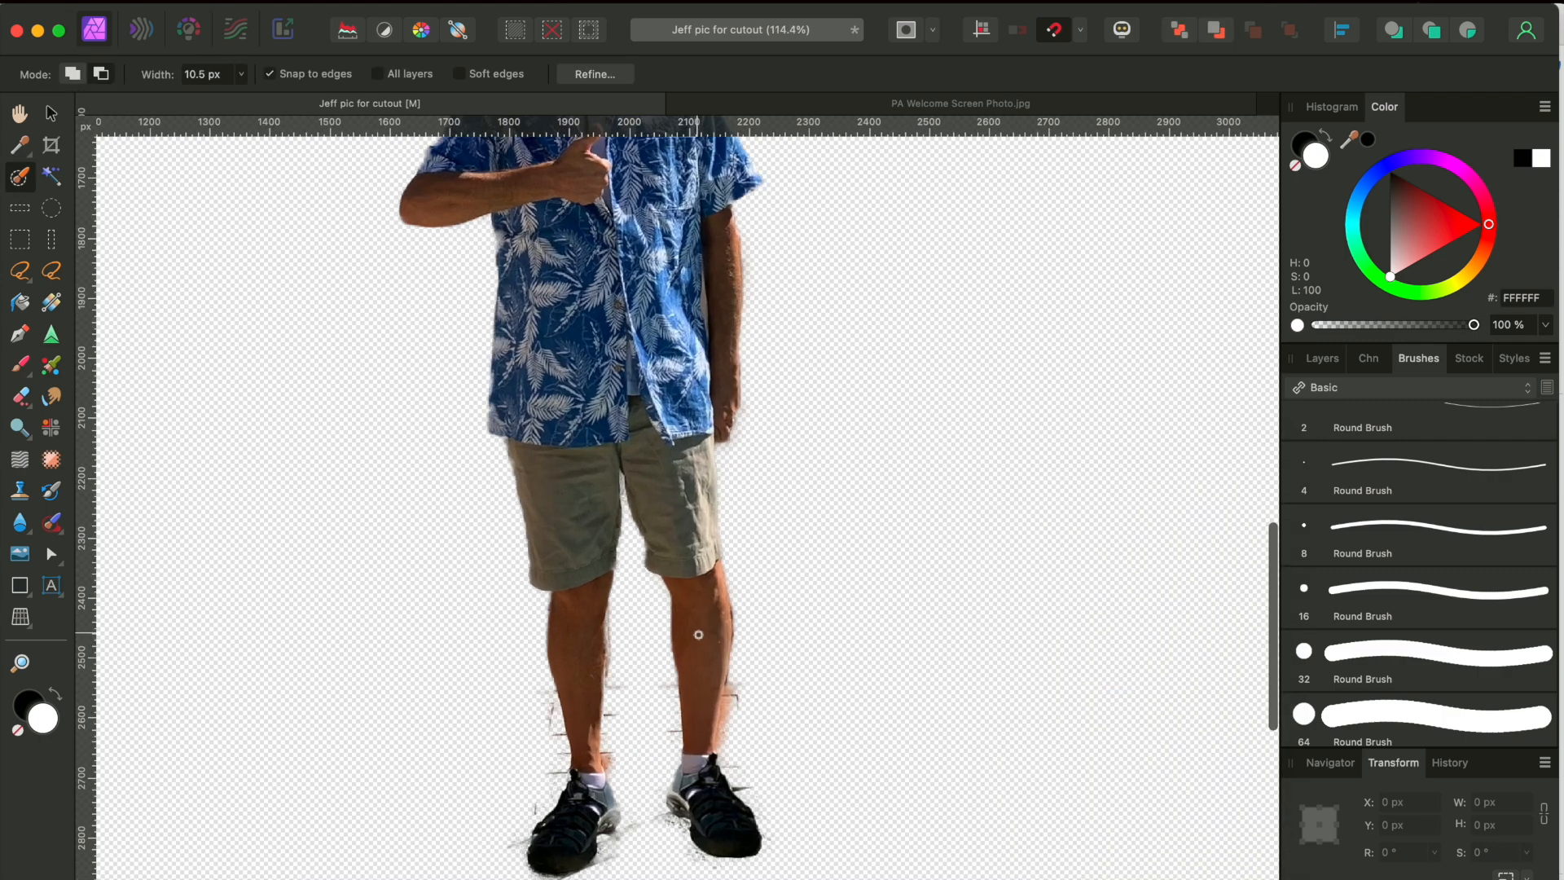
{"action": "scroll", "coordinate": [409, 697], "scroll_direction": "up", "scroll_amount": 3}
{"action": "scroll", "coordinate": [827, 476], "scroll_direction": "up", "scroll_amount": 4}
{"action": "scroll", "coordinate": [880, 540], "scroll_direction": "up", "scroll_amount": 10}
{"action": "scroll", "coordinate": [880, 540], "scroll_direction": "right", "scroll_amount": 3}
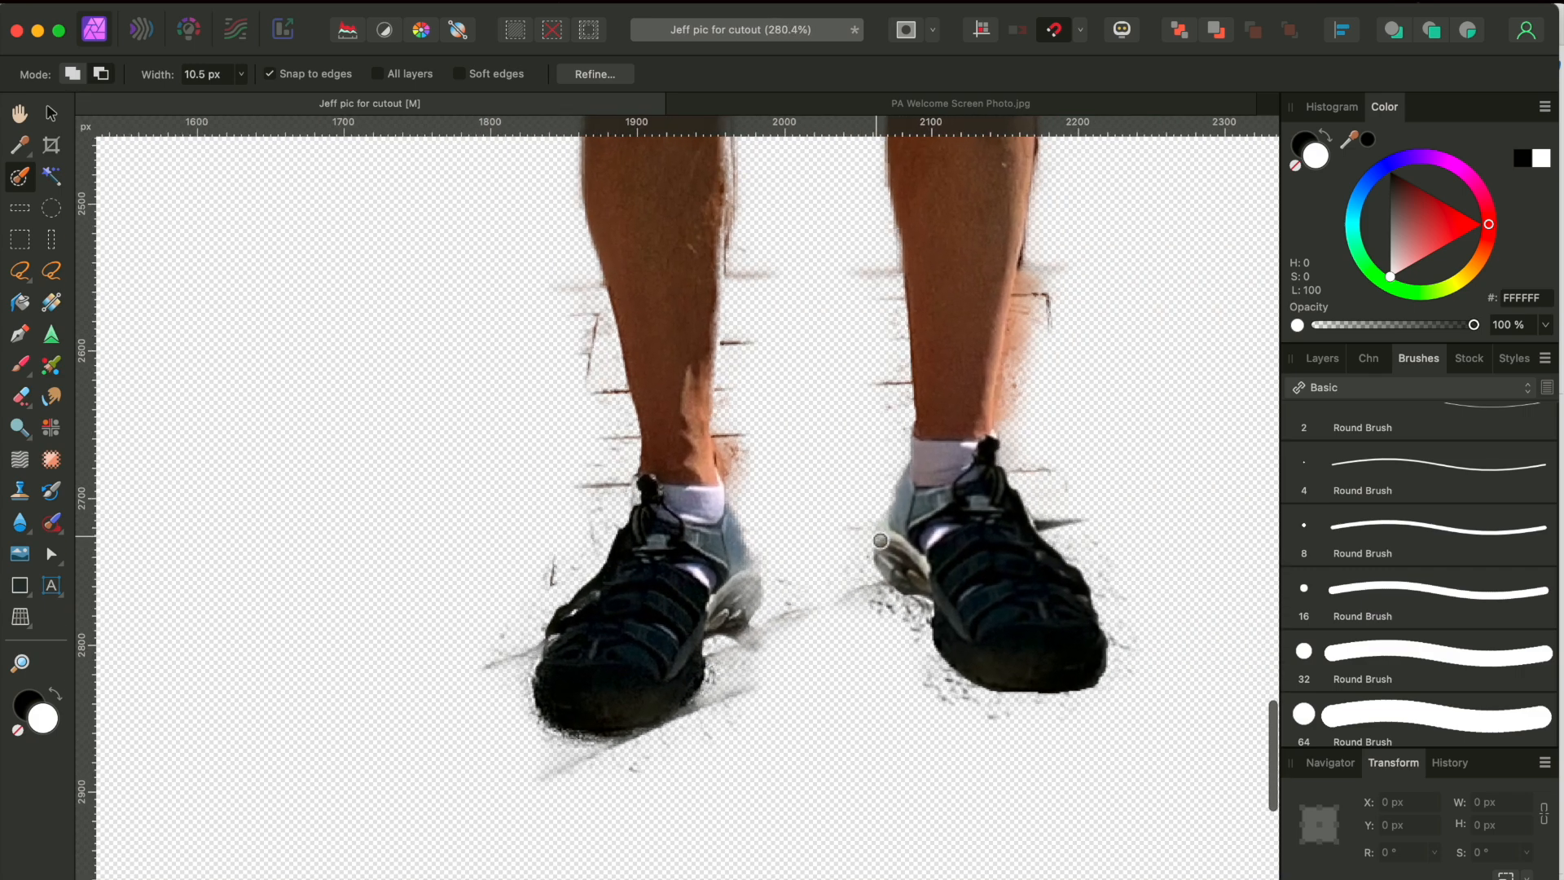
{"action": "scroll", "coordinate": [880, 540], "scroll_direction": "up", "scroll_amount": 15}
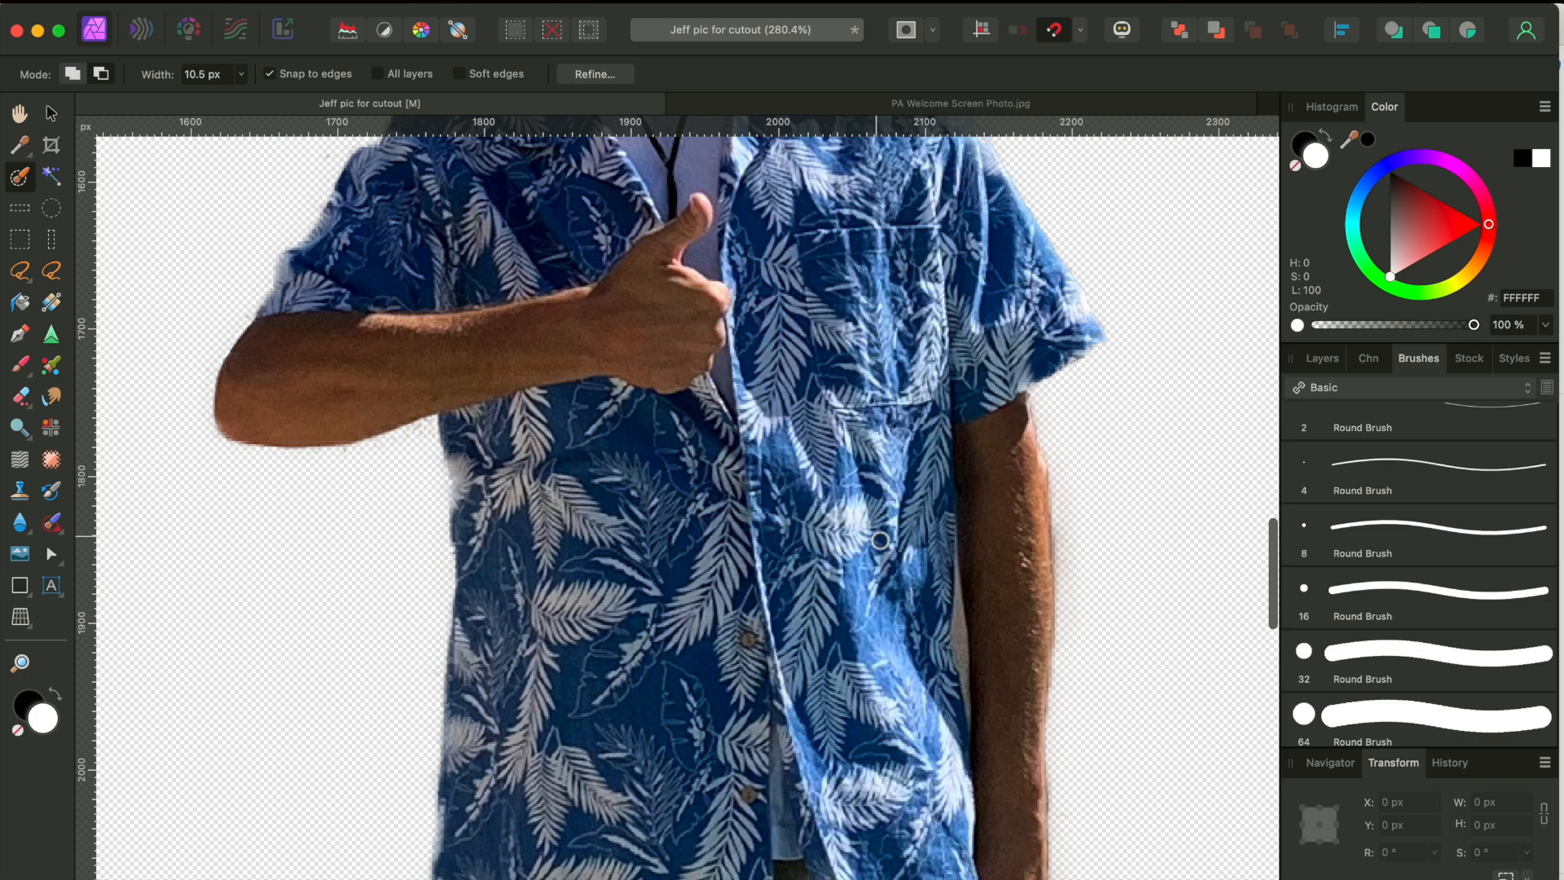
{"action": "scroll", "coordinate": [879, 540], "scroll_direction": "up", "scroll_amount": 5}
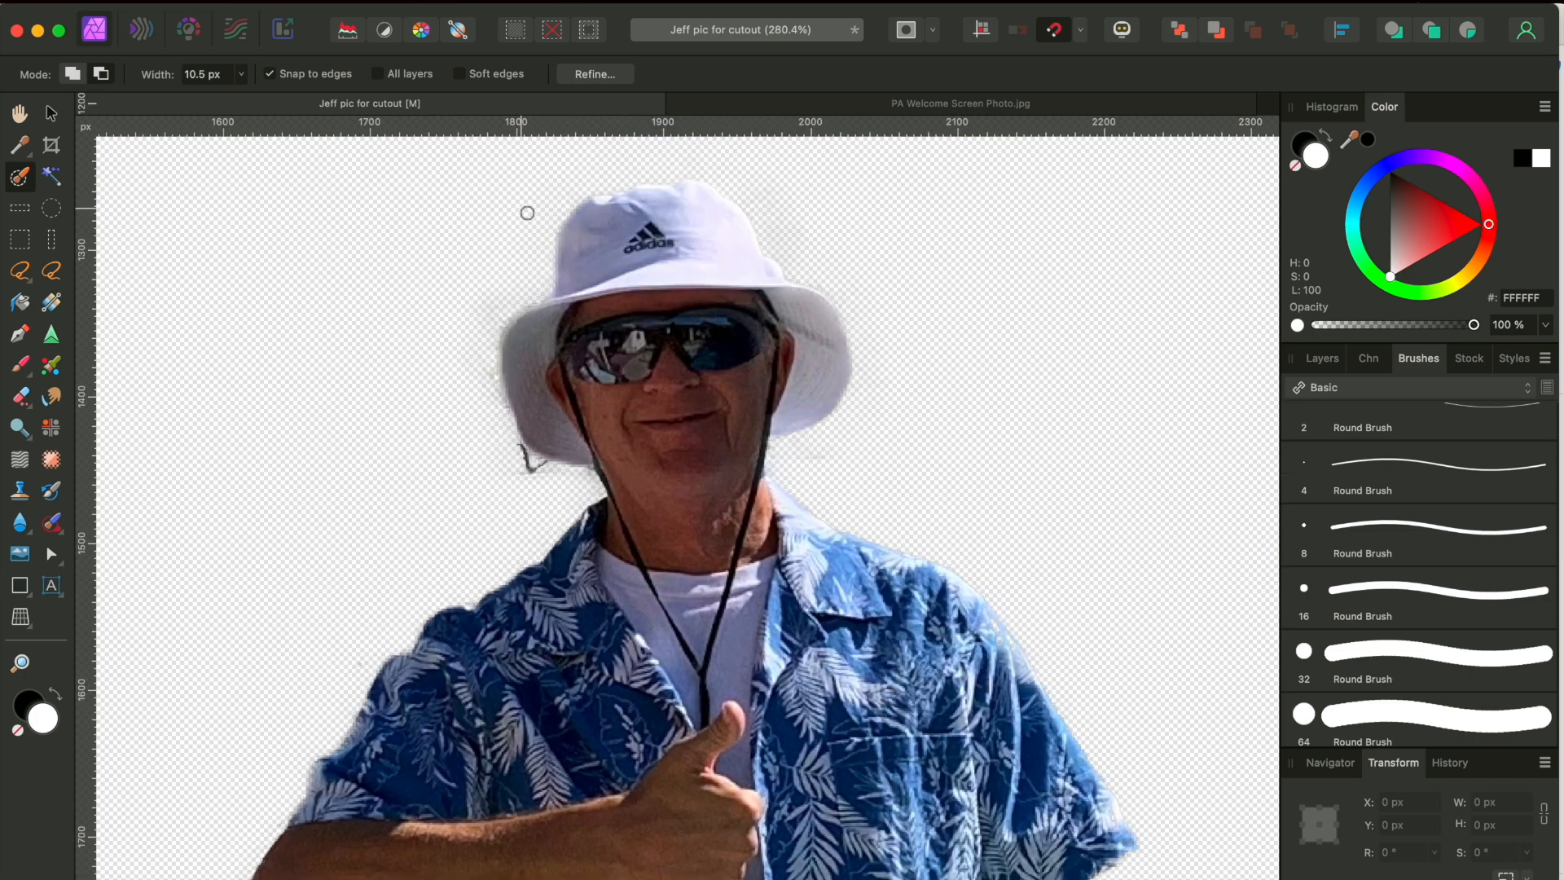
Outline the stray fragments beside the left side of the hat brim with a polygonal freehand selection and clear them.
{"action": "left_click", "coordinate": [56, 280]}
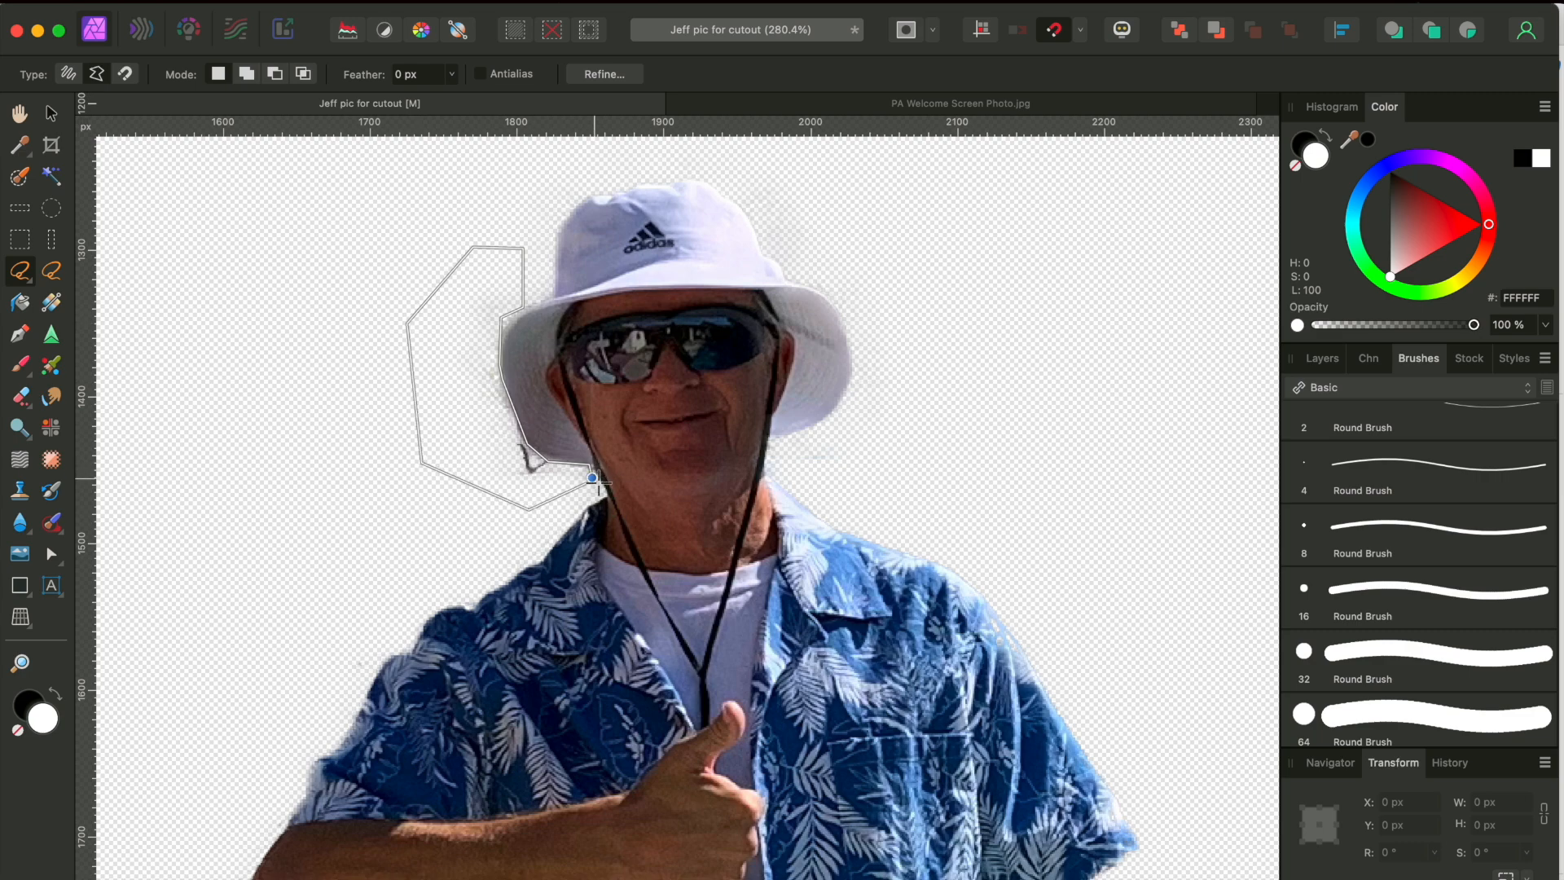
{"action": "left_click", "coordinate": [593, 478]}
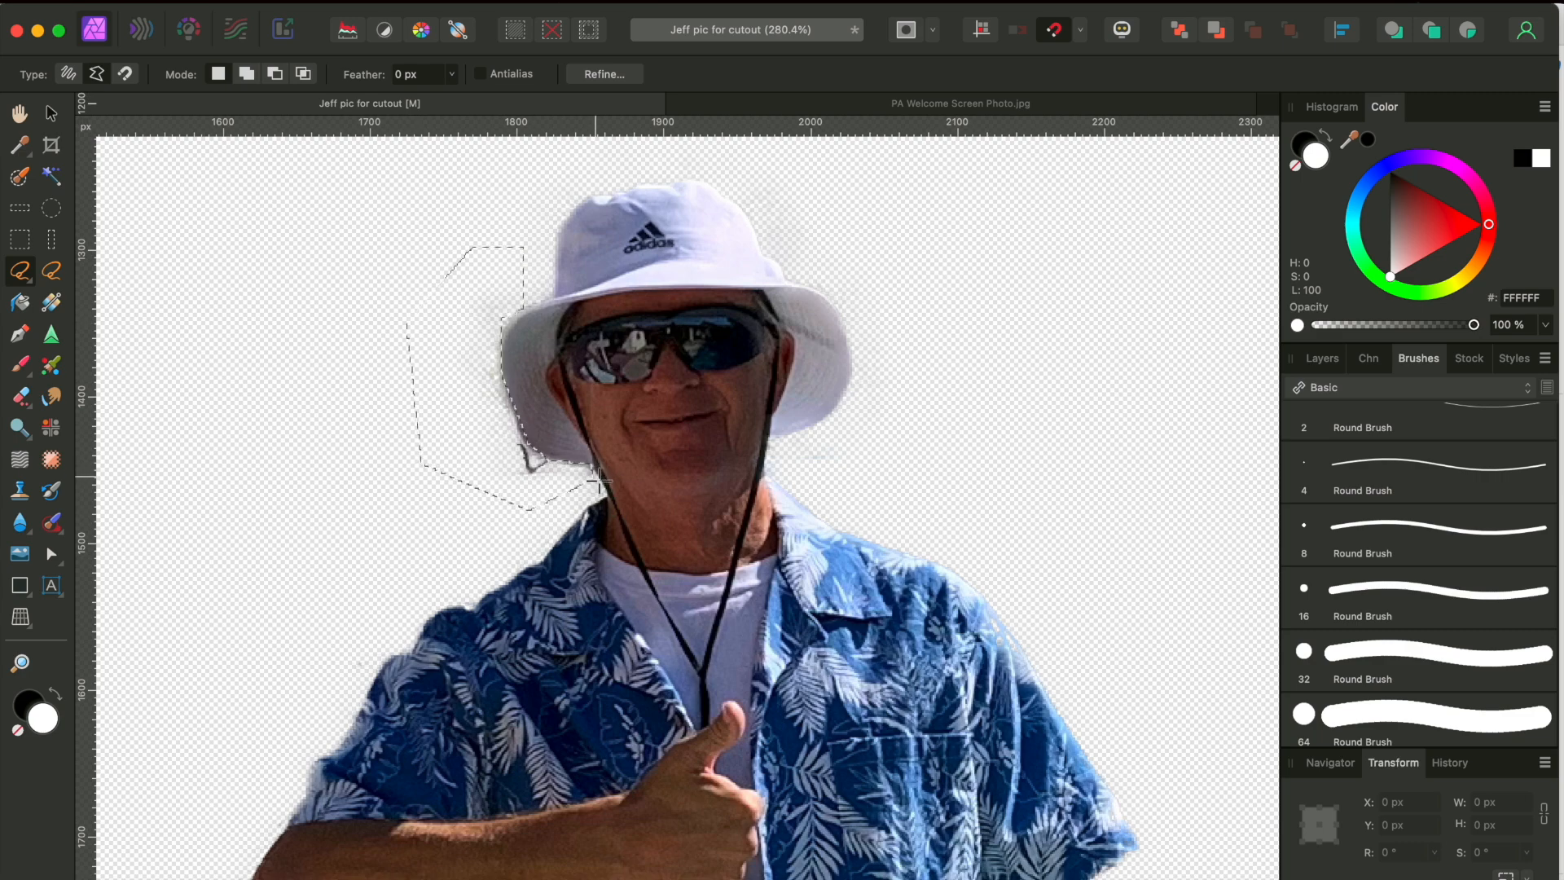
{"action": "scroll", "coordinate": [498, 283], "scroll_direction": "up", "scroll_amount": 5}
Outline the fringe around the hat's crown and right brim down to the collar with a polygonal selection, clear it, and deselect.
{"action": "left_click", "coordinate": [517, 305]}
{"action": "left_click", "coordinate": [626, 310]}
{"action": "left_click", "coordinate": [632, 241]}
{"action": "scroll", "coordinate": [632, 243], "scroll_direction": "up", "scroll_amount": 2}
{"action": "left_click", "coordinate": [632, 223]}
{"action": "scroll", "coordinate": [632, 225], "scroll_direction": "up", "scroll_amount": 3}
{"action": "left_click", "coordinate": [626, 278]}
{"action": "left_click", "coordinate": [682, 261]}
{"action": "mouse_move", "coordinate": [726, 258]}
{"action": "left_mouse_down"}
{"action": "mouse_move", "coordinate": [895, 225]}
{"action": "mouse_move", "coordinate": [952, 238]}
{"action": "mouse_move", "coordinate": [1077, 341]}
{"action": "mouse_move", "coordinate": [1057, 389]}
{"action": "mouse_move", "coordinate": [1093, 437]}
{"action": "mouse_move", "coordinate": [1060, 456]}
{"action": "mouse_move", "coordinate": [1139, 566]}
{"action": "mouse_move", "coordinate": [1142, 709]}
{"action": "mouse_move", "coordinate": [1024, 799]}
{"action": "mouse_move", "coordinate": [953, 815]}
{"action": "mouse_move", "coordinate": [882, 602]}
{"action": "mouse_move", "coordinate": [876, 670]}
{"action": "mouse_move", "coordinate": [1026, 790]}
{"action": "mouse_move", "coordinate": [994, 795]}
{"action": "mouse_move", "coordinate": [979, 774]}
{"action": "mouse_move", "coordinate": [1114, 832]}
{"action": "mouse_move", "coordinate": [1193, 546]}
{"action": "mouse_move", "coordinate": [1097, 388]}
{"action": "mouse_move", "coordinate": [1115, 338]}
{"action": "mouse_move", "coordinate": [965, 171]}
{"action": "mouse_move", "coordinate": [504, 271]}
{"action": "mouse_move", "coordinate": [606, 405]}
{"action": "mouse_move", "coordinate": [588, 392]}
{"action": "mouse_move", "coordinate": [593, 431]}
{"action": "mouse_move", "coordinate": [568, 457]}
{"action": "left_mouse_up"}
{"action": "scroll", "coordinate": [1075, 339], "scroll_direction": "right", "scroll_amount": 1}
{"action": "scroll", "coordinate": [1082, 412], "scroll_direction": "right", "scroll_amount": 2}
{"action": "scroll", "coordinate": [1093, 437], "scroll_direction": "right", "scroll_amount": 2}
{"action": "scroll", "coordinate": [946, 809], "scroll_direction": "down", "scroll_amount": 3}
{"action": "scroll", "coordinate": [946, 810], "scroll_direction": "right", "scroll_amount": 1}
{"action": "scroll", "coordinate": [1206, 524], "scroll_direction": "down", "scroll_amount": 2}
{"action": "scroll", "coordinate": [1097, 383], "scroll_direction": "down", "scroll_amount": 2}
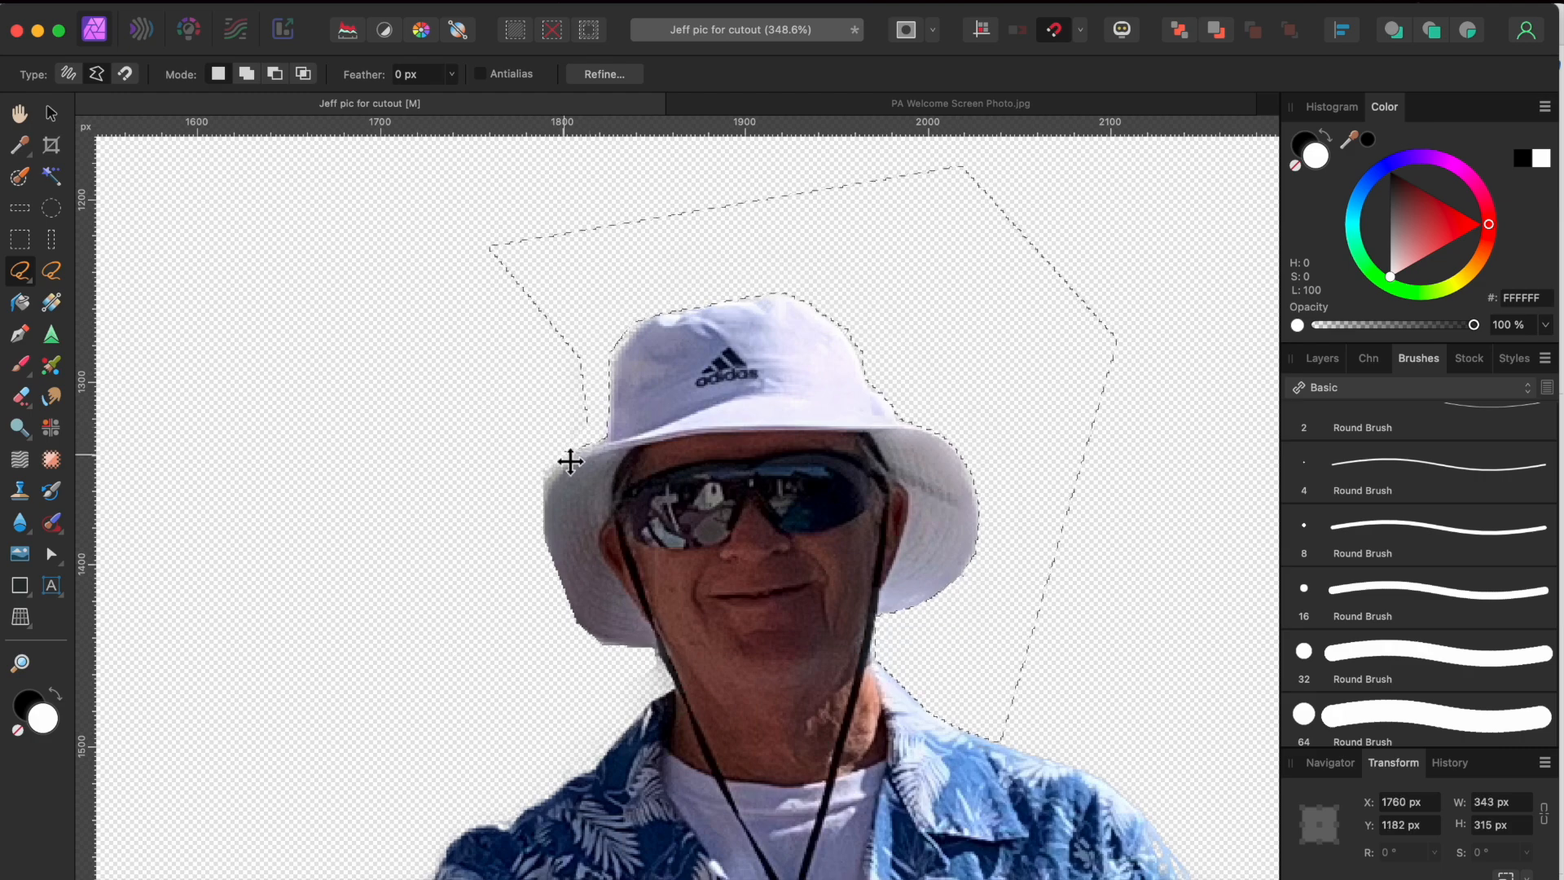
{"action": "key", "text": "super+d"}
Outline the faint smudge beside the outer forearm just below the sleeve with a polygonal freehand selection.
{"action": "scroll", "coordinate": [570, 461], "scroll_direction": "down", "scroll_amount": 2}
{"action": "scroll", "coordinate": [709, 520], "scroll_direction": "up", "scroll_amount": 4}
{"action": "scroll", "coordinate": [708, 520], "scroll_direction": "down", "scroll_amount": 6}
{"action": "mouse_move", "coordinate": [861, 263]}
{"action": "left_mouse_down"}
{"action": "mouse_move", "coordinate": [860, 561]}
{"action": "mouse_move", "coordinate": [977, 809]}
{"action": "mouse_move", "coordinate": [974, 266]}
{"action": "mouse_move", "coordinate": [861, 265]}
{"action": "left_mouse_up"}
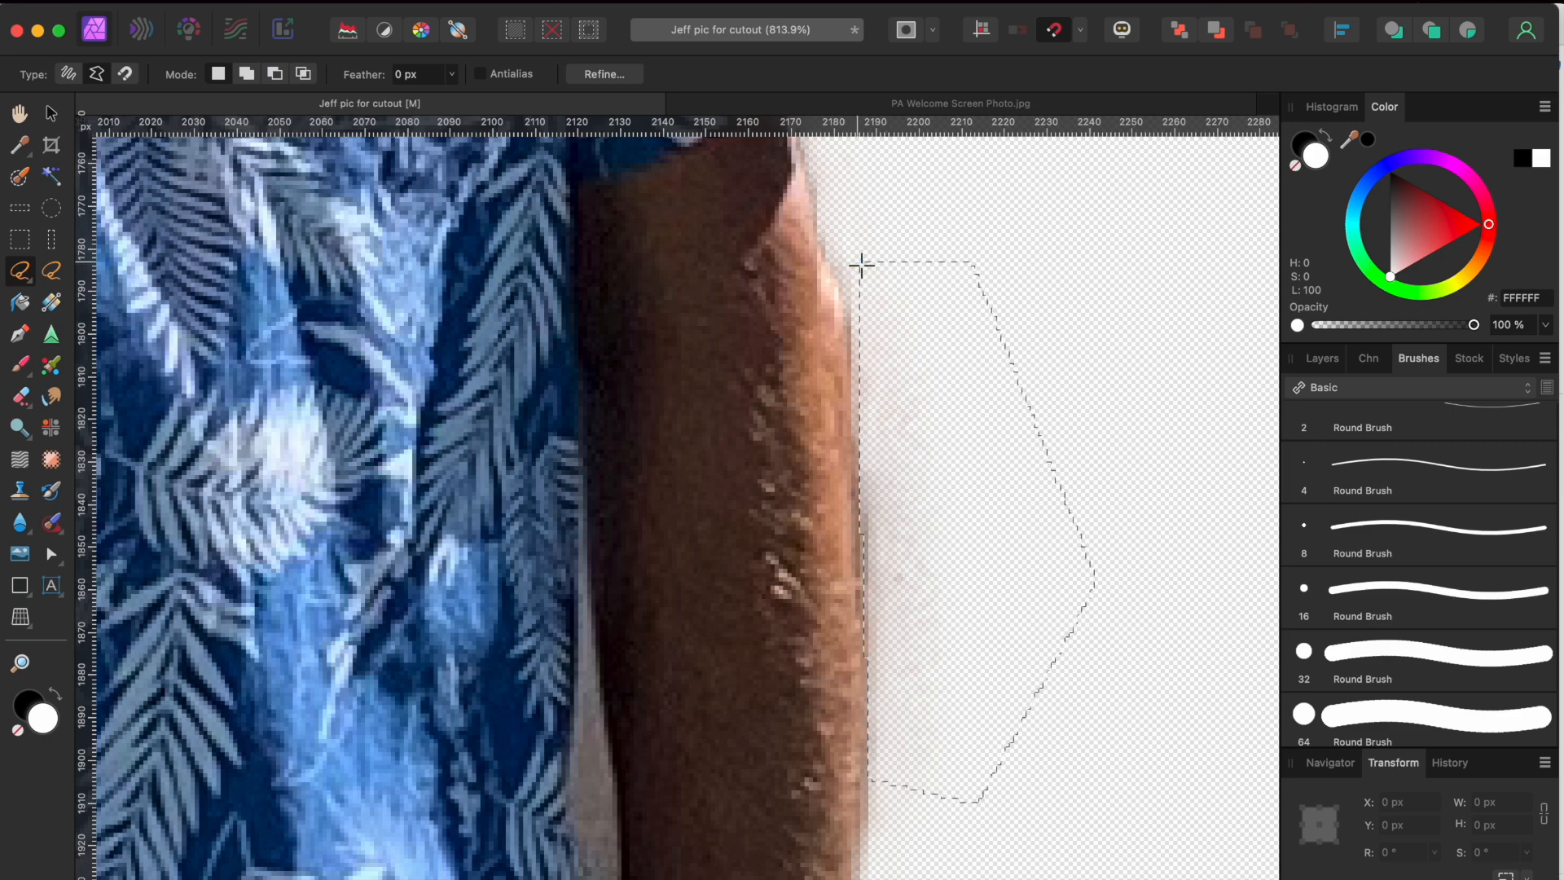
Outline the background residue along the lower forearm, hand and fingertips with a polygonal selection, delete it, and deselect.
{"action": "scroll", "coordinate": [861, 262], "scroll_direction": "down", "scroll_amount": 10}
{"action": "mouse_move", "coordinate": [813, 145]}
{"action": "left_mouse_down"}
{"action": "mouse_move", "coordinate": [779, 580]}
{"action": "mouse_move", "coordinate": [842, 817]}
{"action": "mouse_move", "coordinate": [817, 817]}
{"action": "mouse_move", "coordinate": [799, 754]}
{"action": "mouse_move", "coordinate": [758, 842]}
{"action": "left_mouse_up"}
{"action": "scroll", "coordinate": [842, 817], "scroll_direction": "down", "scroll_amount": 8}
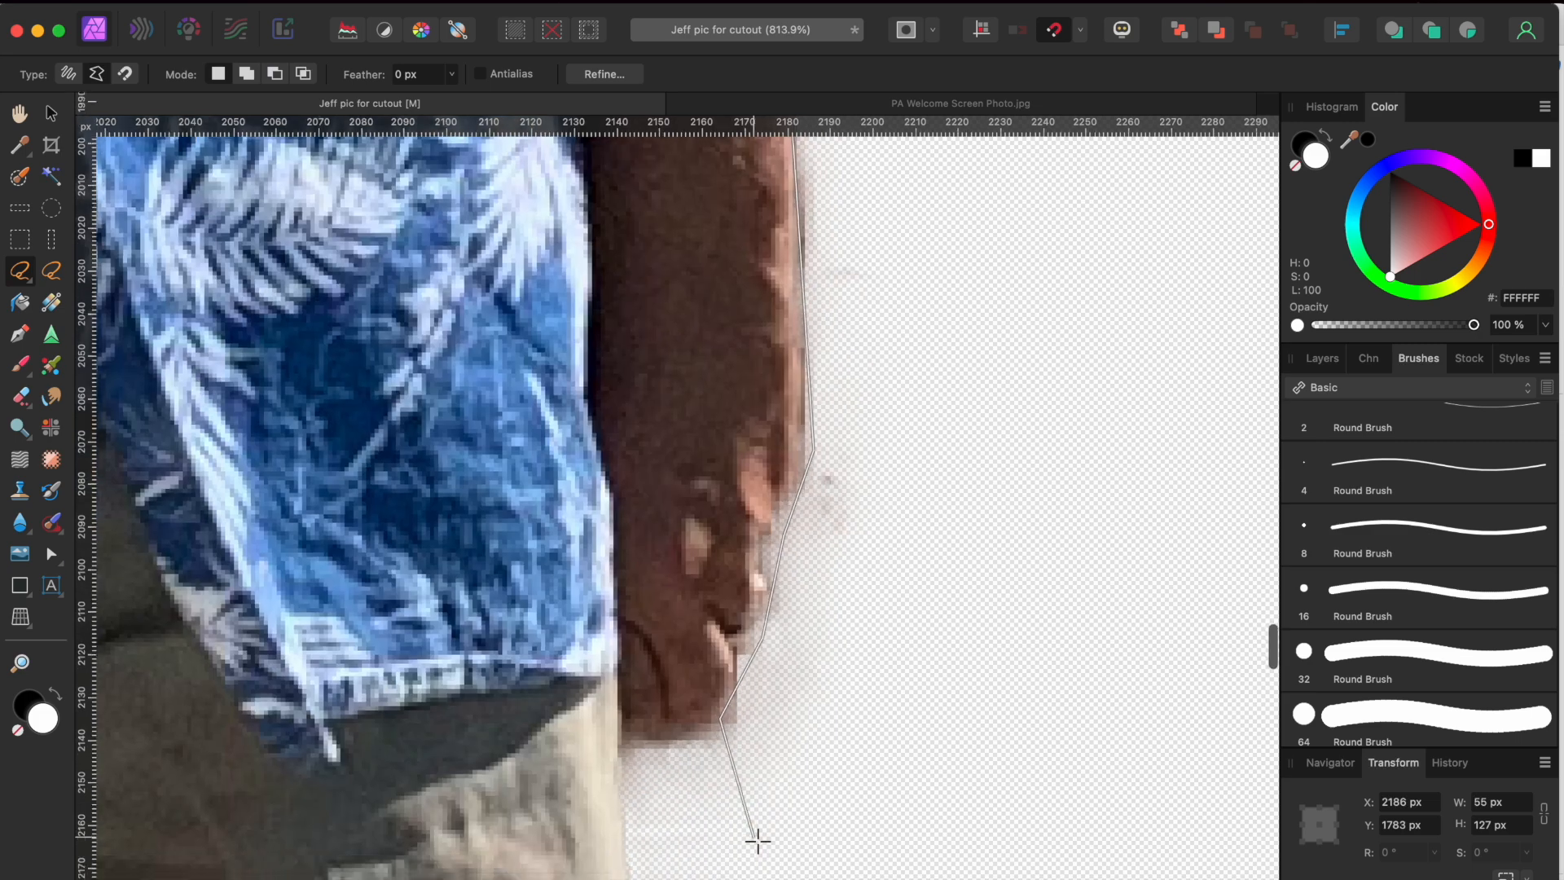
{"action": "left_click", "coordinate": [643, 762]}
{"action": "scroll", "coordinate": [643, 761], "scroll_direction": "down", "scroll_amount": 3}
{"action": "scroll", "coordinate": [643, 762], "scroll_direction": "down", "scroll_amount": 5}
{"action": "left_click", "coordinate": [812, 630]}
{"action": "scroll", "coordinate": [813, 628], "scroll_direction": "down", "scroll_amount": 5}
{"action": "scroll", "coordinate": [1089, 491], "scroll_direction": "up", "scroll_amount": 4}
{"action": "left_click", "coordinate": [1023, 470]}
{"action": "left_click", "coordinate": [778, 494]}
{"action": "key", "text": "Delete"}
{"action": "key", "text": "super+d"}
{"action": "scroll", "coordinate": [780, 496], "scroll_direction": "down", "scroll_amount": 10}
{"action": "scroll", "coordinate": [778, 496], "scroll_direction": "down", "scroll_amount": 2}
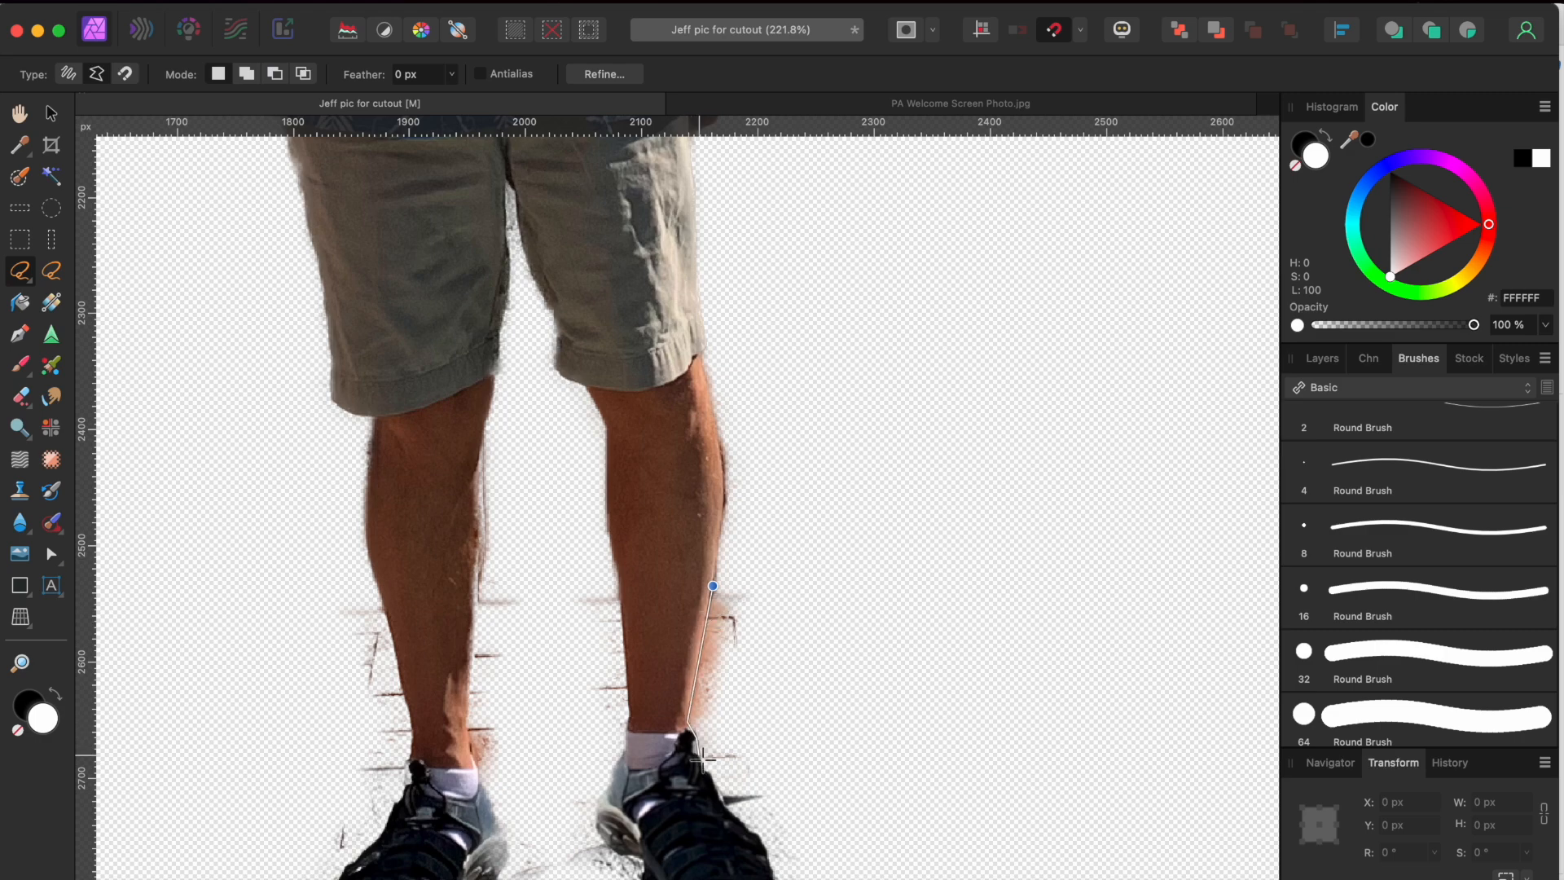
{"action": "left_click", "coordinate": [736, 817]}
{"action": "scroll", "coordinate": [735, 817], "scroll_direction": "down", "scroll_amount": 5}
{"action": "scroll", "coordinate": [735, 817], "scroll_direction": "right", "scroll_amount": 3}
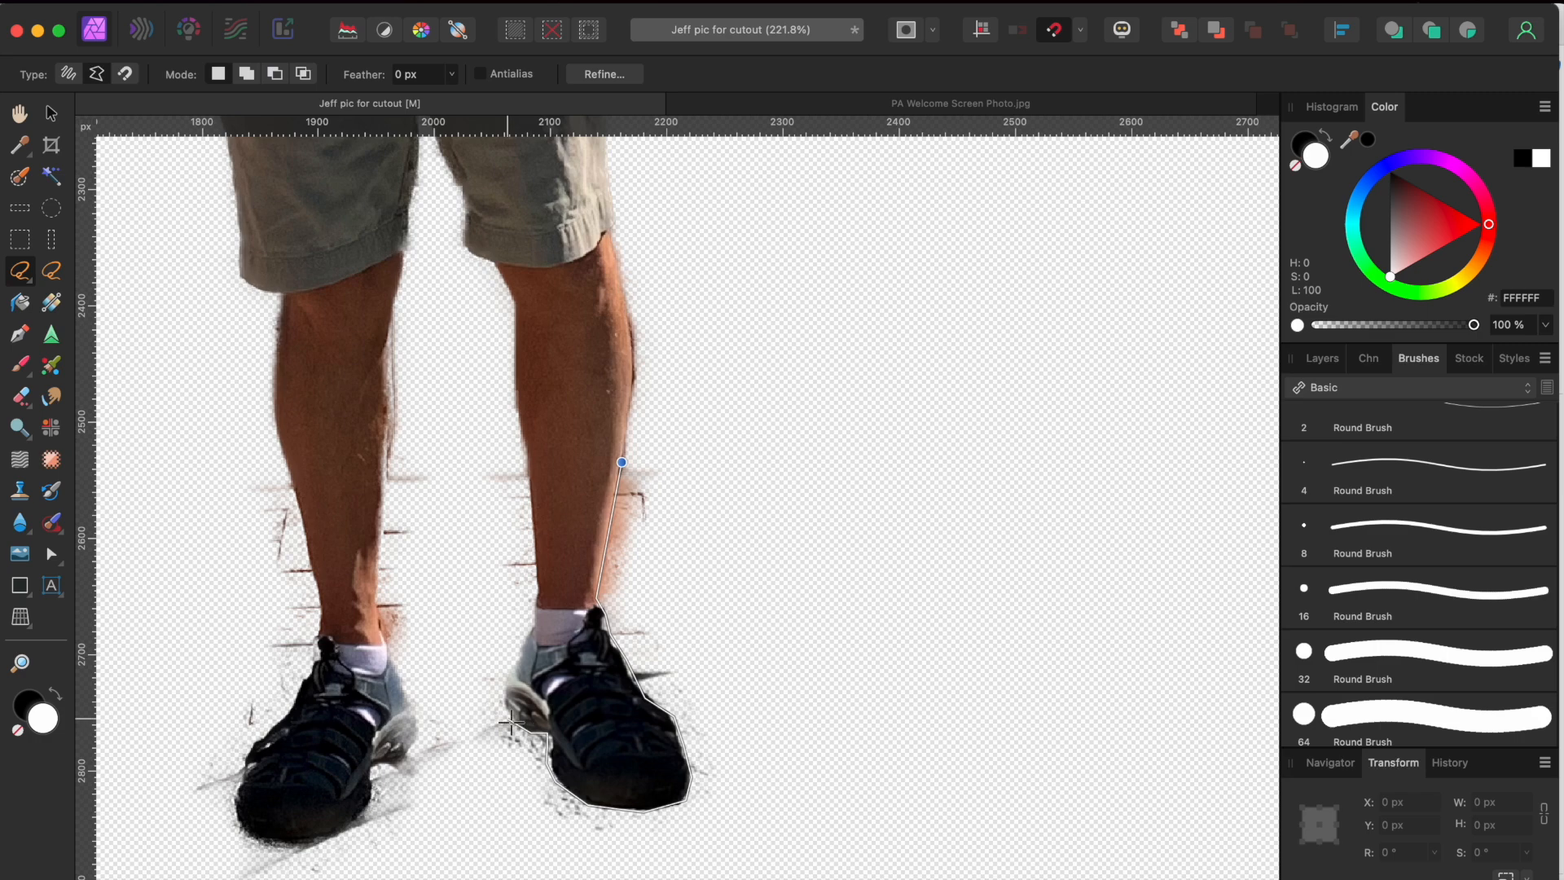
{"action": "left_click", "coordinate": [472, 663]}
{"action": "scroll", "coordinate": [473, 663], "scroll_direction": "down", "scroll_amount": 6}
{"action": "key", "text": "Escape"}
Outline the background residue along the outer edge of the viewer's-right calf and around its shoe with a polygonal selection, delete it, and deselect.
{"action": "left_click", "coordinate": [565, 521]}
{"action": "scroll", "coordinate": [789, 464], "scroll_direction": "down", "scroll_amount": 3}
{"action": "scroll", "coordinate": [821, 440], "scroll_direction": "up", "scroll_amount": 2}
{"action": "left_click", "coordinate": [814, 521]}
{"action": "left_click", "coordinate": [829, 208]}
{"action": "scroll", "coordinate": [829, 208], "scroll_direction": "up", "scroll_amount": 3}
{"action": "scroll", "coordinate": [829, 208], "scroll_direction": "right", "scroll_amount": 2}
{"action": "left_click", "coordinate": [627, 267]}
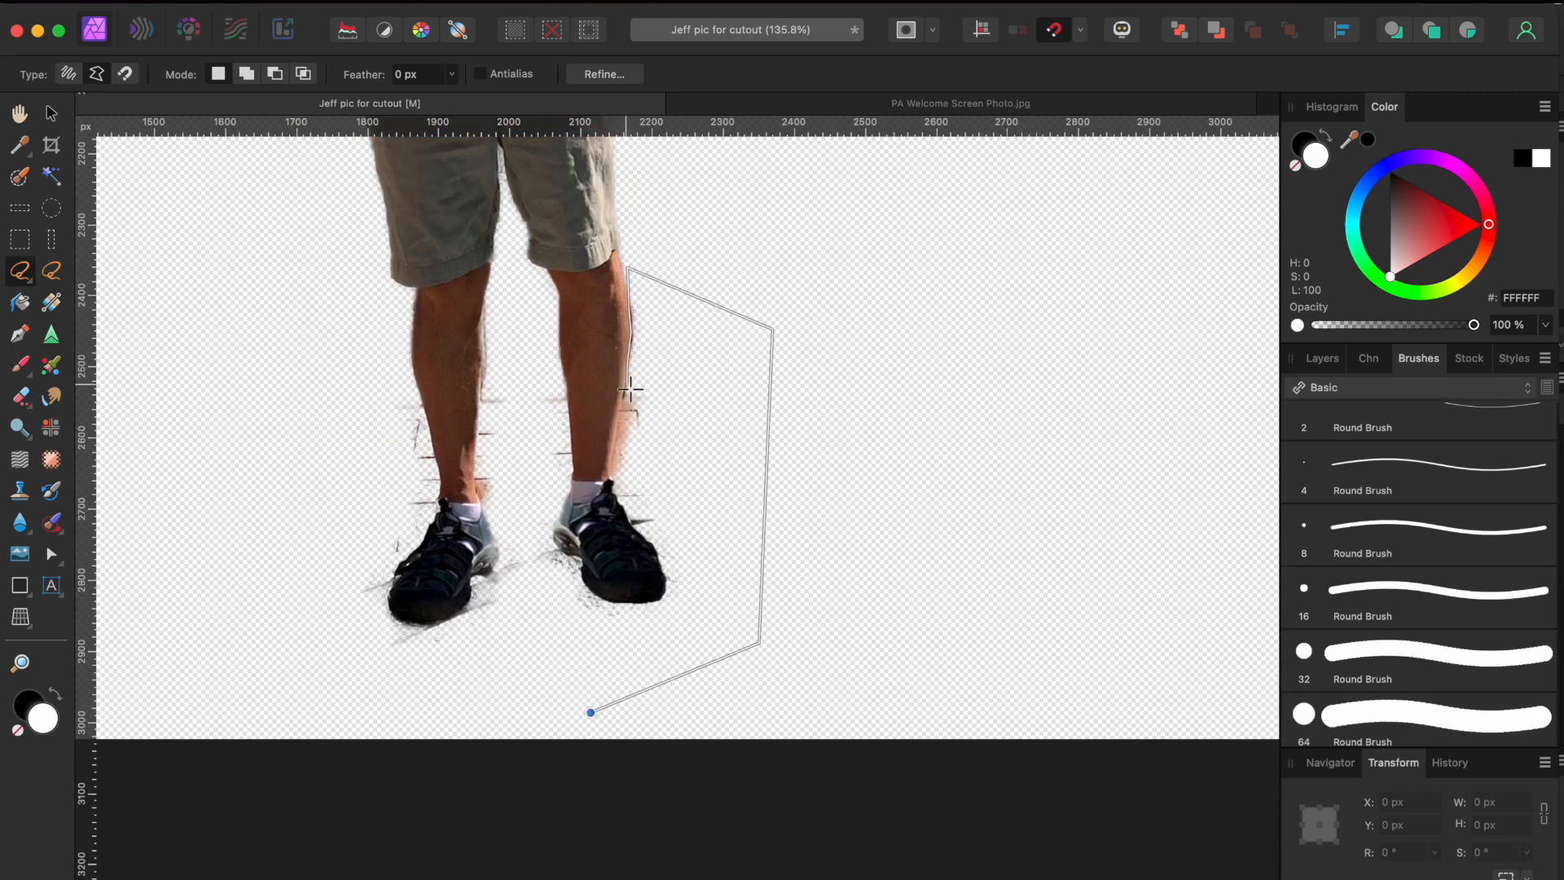
{"action": "scroll", "coordinate": [642, 530], "scroll_direction": "up", "scroll_amount": 3}
{"action": "left_click_drag", "start_coordinate": [643, 530], "coordinate": [673, 582]}
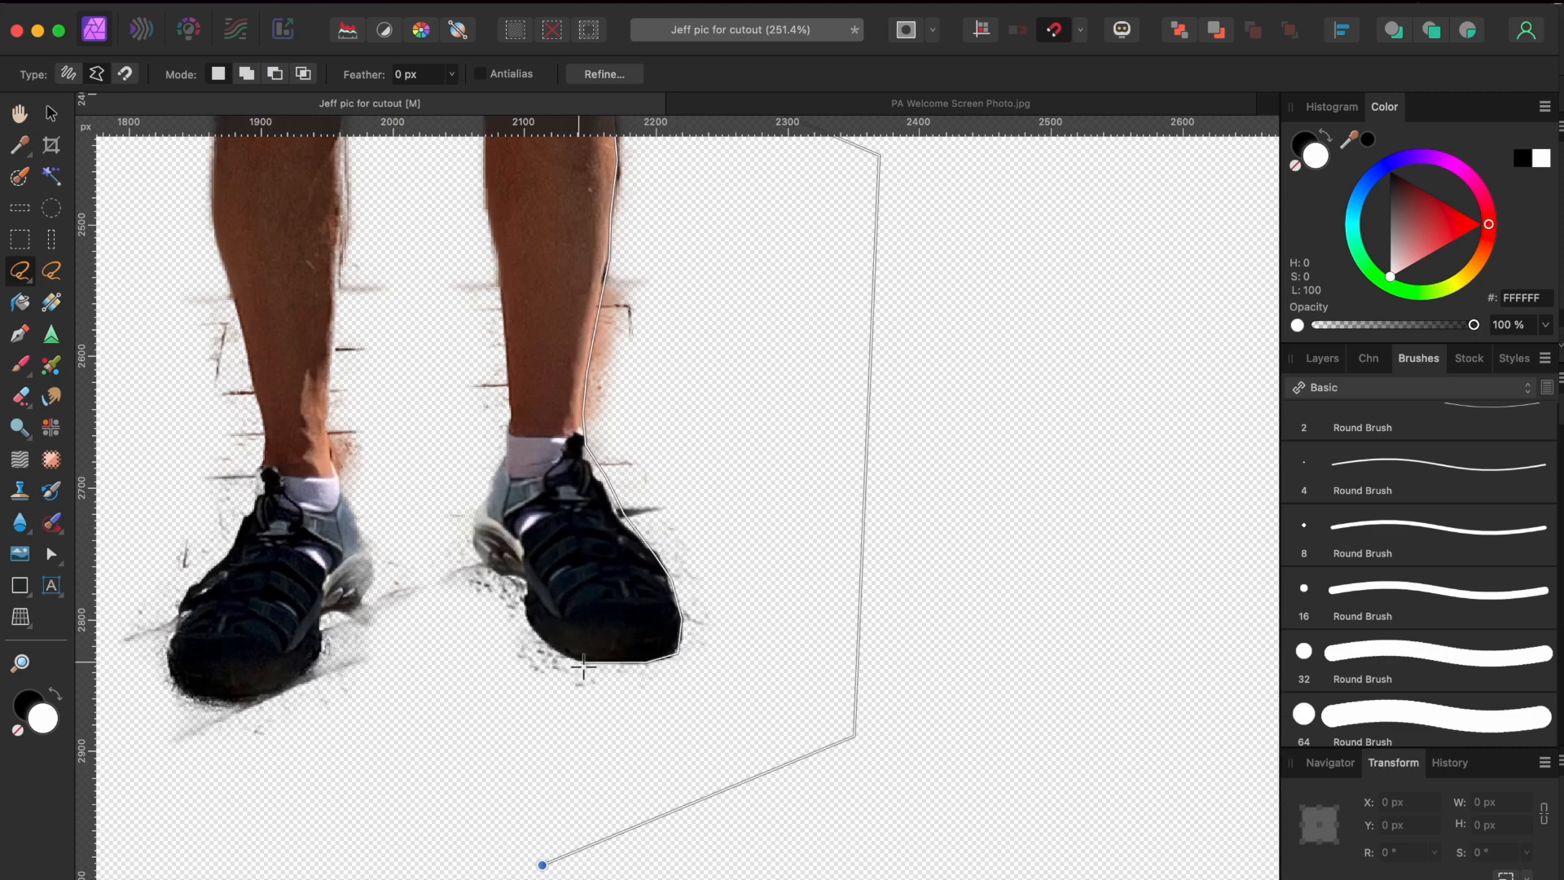
{"action": "left_click", "coordinate": [542, 862]}
{"action": "key", "text": "Delete"}
{"action": "key", "text": "super+d"}
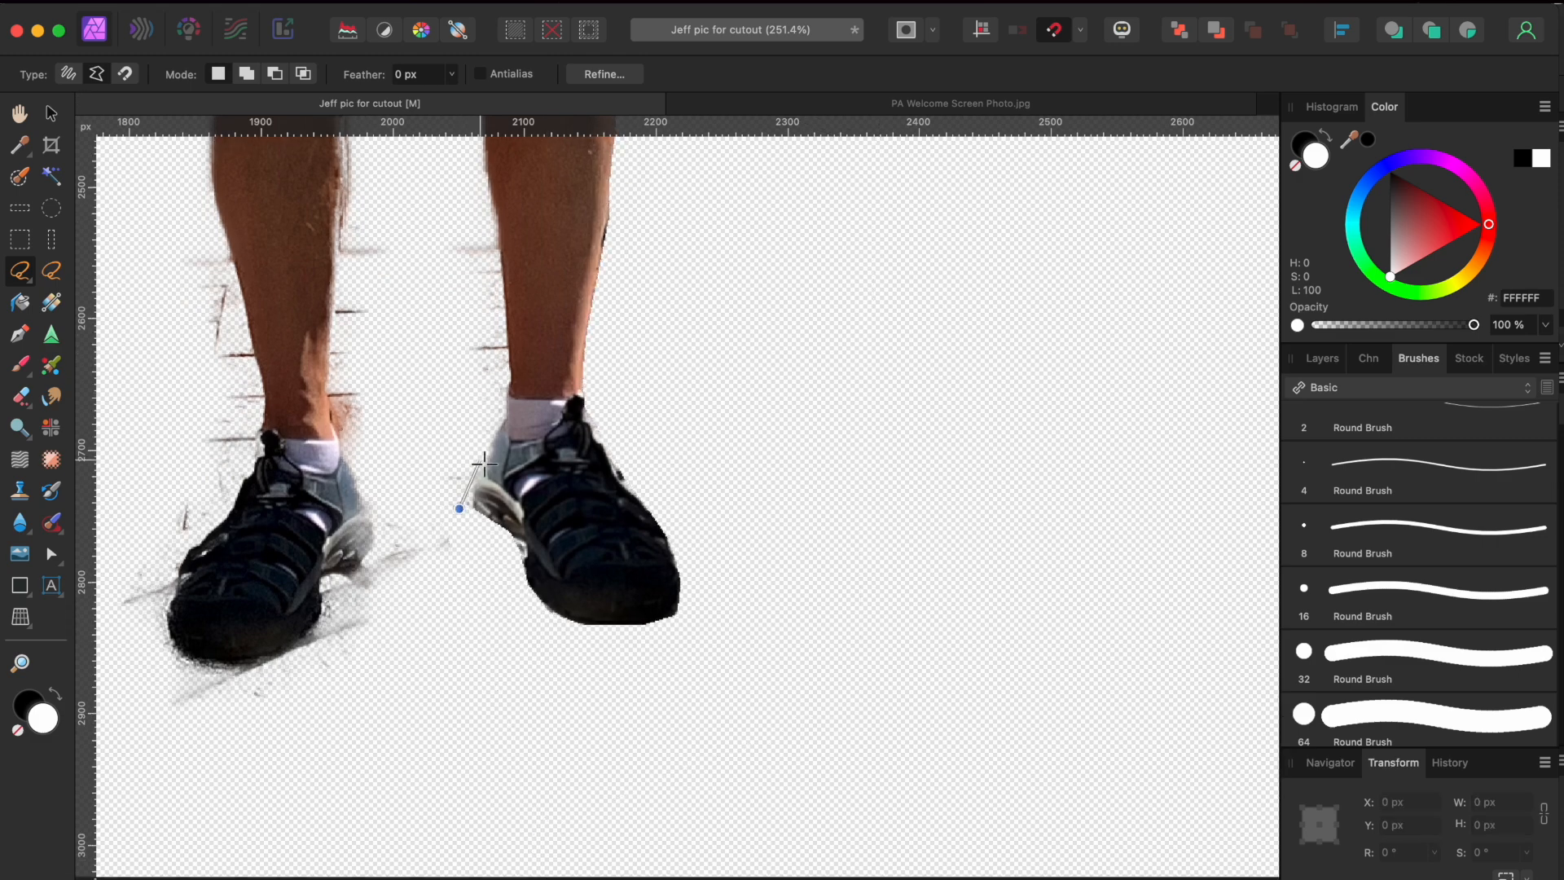
Outline the residue along the inner edge of the viewer's-right shoe and leg with a polygonal freehand selection and clear it.
{"action": "scroll", "coordinate": [511, 393], "scroll_direction": "up", "scroll_amount": 5}
{"action": "left_click_drag", "start_coordinate": [511, 393], "coordinate": [451, 528]}
{"action": "mouse_move", "coordinate": [443, 403]}
{"action": "left_mouse_down"}
{"action": "mouse_move", "coordinate": [385, 388]}
{"action": "mouse_move", "coordinate": [402, 704]}
{"action": "left_mouse_up"}
Outline the gap between the two legs of the shorts with a polygonal selection about 45 × 143 px and clear it.
{"action": "scroll", "coordinate": [374, 503], "scroll_direction": "up", "scroll_amount": 5}
{"action": "scroll", "coordinate": [374, 502], "scroll_direction": "left", "scroll_amount": 1}
{"action": "mouse_move", "coordinate": [379, 328]}
{"action": "left_mouse_down"}
{"action": "mouse_move", "coordinate": [389, 522]}
{"action": "mouse_move", "coordinate": [444, 485]}
{"action": "mouse_move", "coordinate": [389, 334]}
{"action": "left_mouse_up"}
{"action": "left_click", "coordinate": [351, 616]}
{"action": "left_click", "coordinate": [357, 669]}
{"action": "left_click", "coordinate": [357, 737]}
{"action": "left_click", "coordinate": [351, 788]}
{"action": "scroll", "coordinate": [353, 799], "scroll_direction": "down", "scroll_amount": 2}
{"action": "scroll", "coordinate": [356, 803], "scroll_direction": "down", "scroll_amount": 1}
{"action": "left_click", "coordinate": [396, 805]}
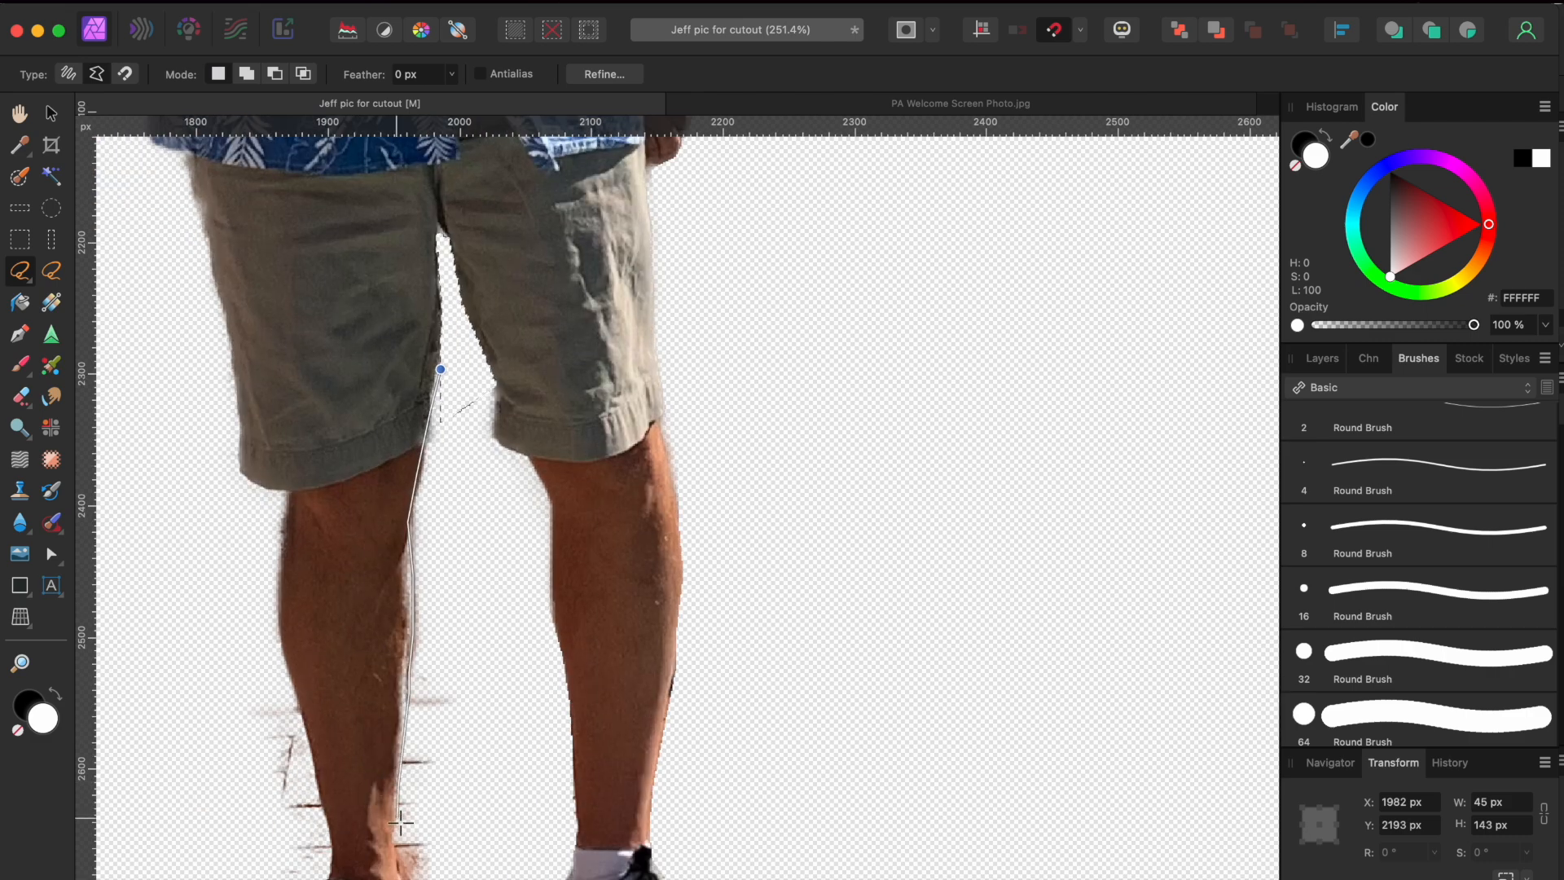
{"action": "scroll", "coordinate": [401, 823], "scroll_direction": "down", "scroll_amount": 1}
{"action": "left_click", "coordinate": [400, 847]}
{"action": "left_click", "coordinate": [422, 879]}
{"action": "left_click", "coordinate": [479, 861]}
{"action": "left_click", "coordinate": [491, 615]}
{"action": "left_click", "coordinate": [441, 334]}
{"action": "key", "text": "super+d"}
Outline the residue outside the viewer's-left calf, ankle and shoe with a polygonal selection, delete it, and deselect.
{"action": "scroll", "coordinate": [317, 740], "scroll_direction": "down", "scroll_amount": 3}
{"action": "scroll", "coordinate": [321, 744], "scroll_direction": "left", "scroll_amount": 3}
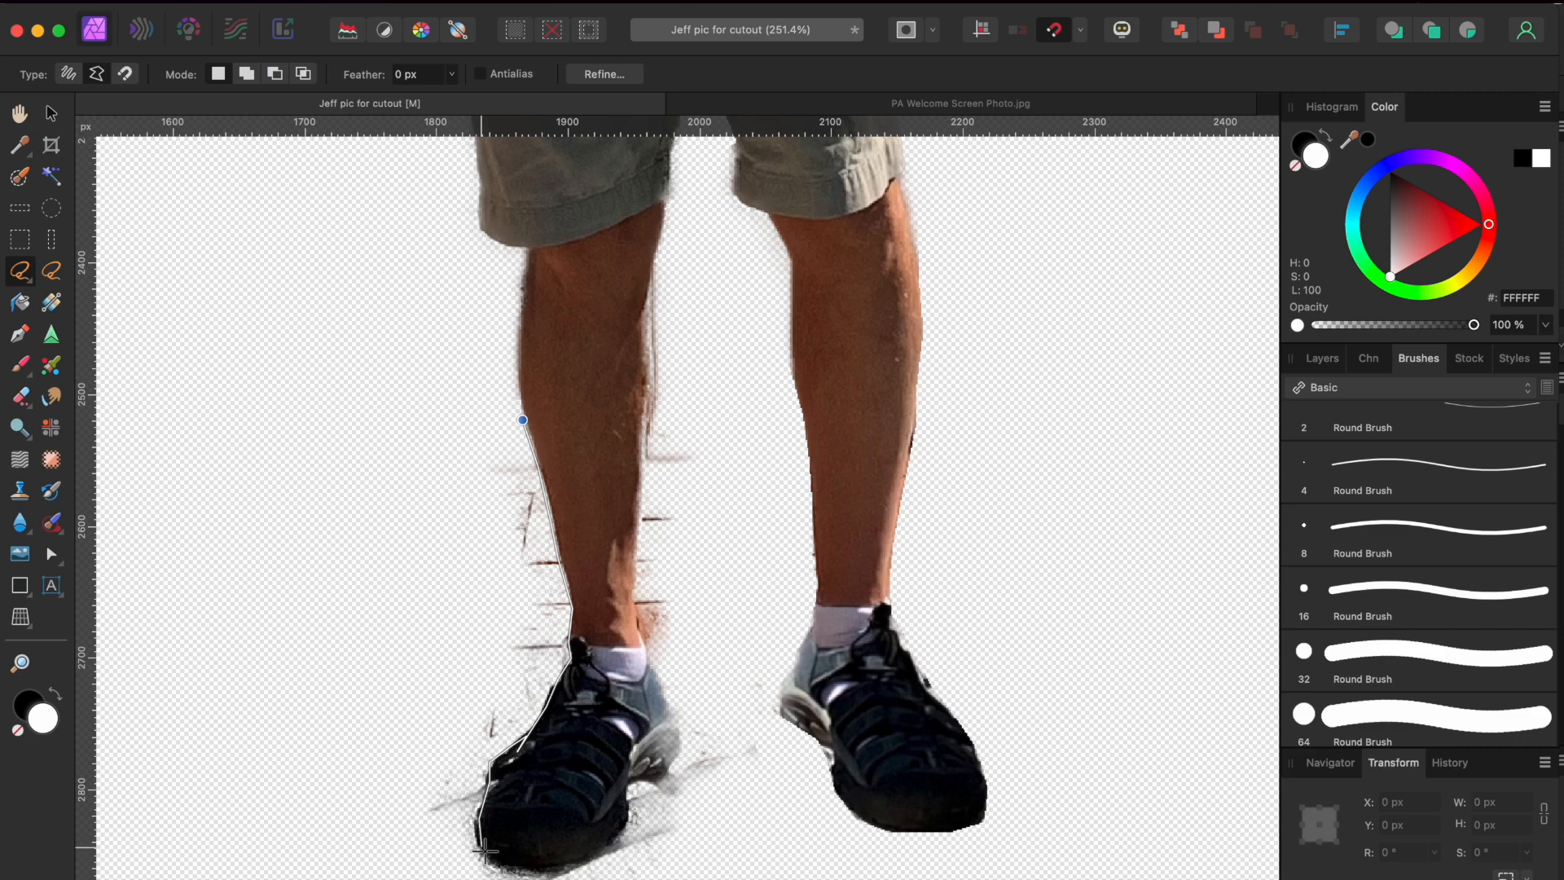
{"action": "scroll", "coordinate": [486, 850], "scroll_direction": "down", "scroll_amount": 2}
{"action": "left_click", "coordinate": [524, 872]}
{"action": "left_click", "coordinate": [396, 853]}
{"action": "left_click", "coordinate": [332, 458]}
{"action": "left_click", "coordinate": [523, 372]}
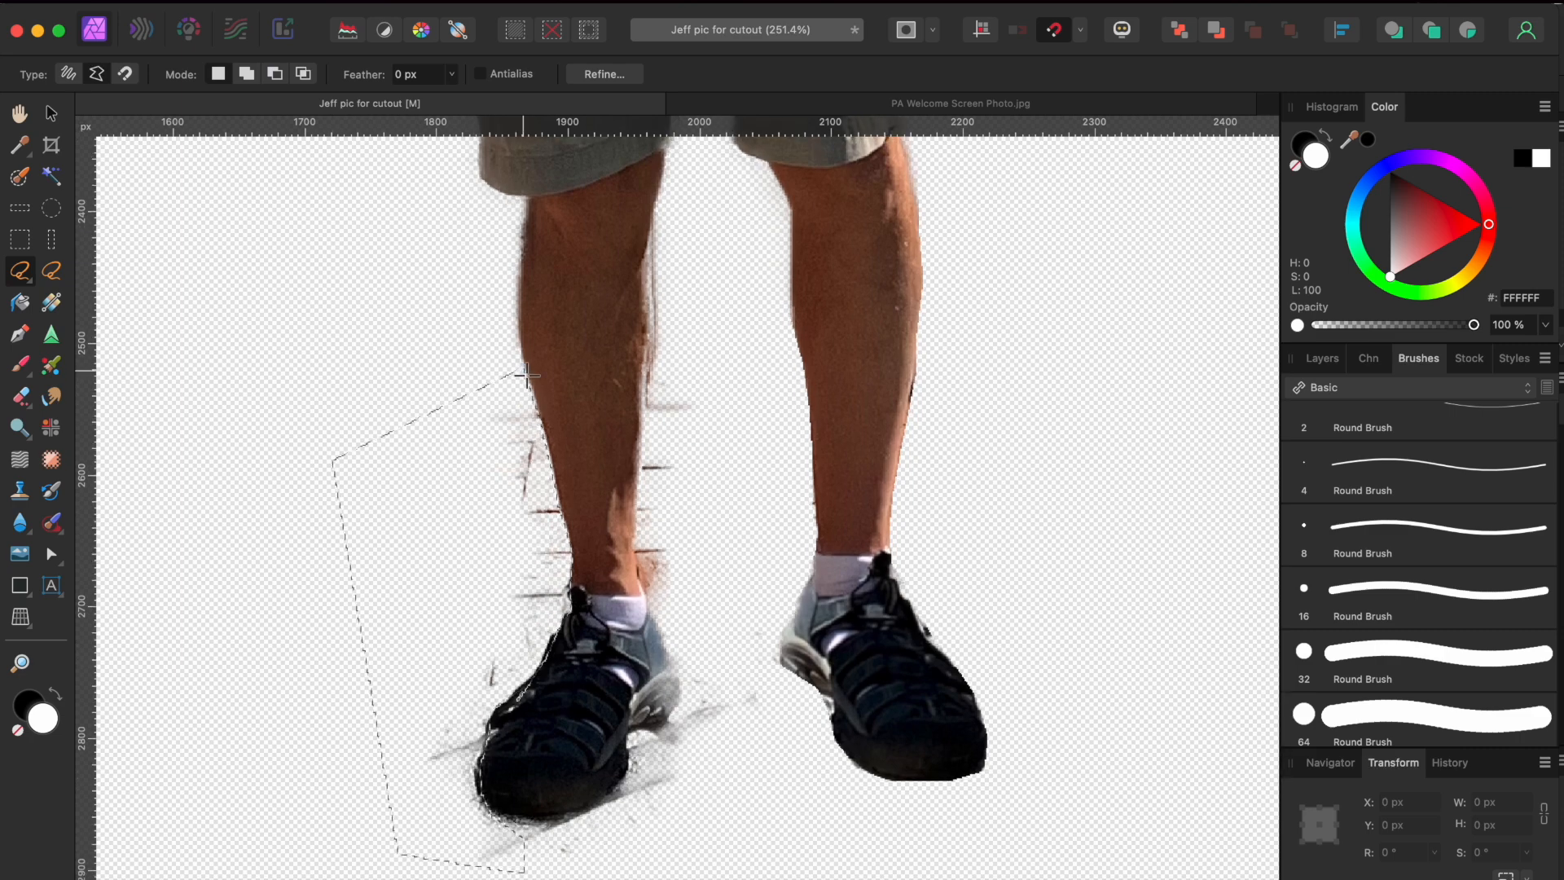
{"action": "key", "text": "Delete"}
{"action": "scroll", "coordinate": [470, 778], "scroll_direction": "down", "scroll_amount": 2}
{"action": "scroll", "coordinate": [470, 778], "scroll_direction": "right", "scroll_amount": 2}
{"action": "key", "text": "super+d"}
Outline the residue under the viewer's-left shoe and along that leg's inner edge with a polygonal selection, clear it, and deselect.
{"action": "left_click", "coordinate": [461, 774]}
{"action": "left_click", "coordinate": [521, 773]}
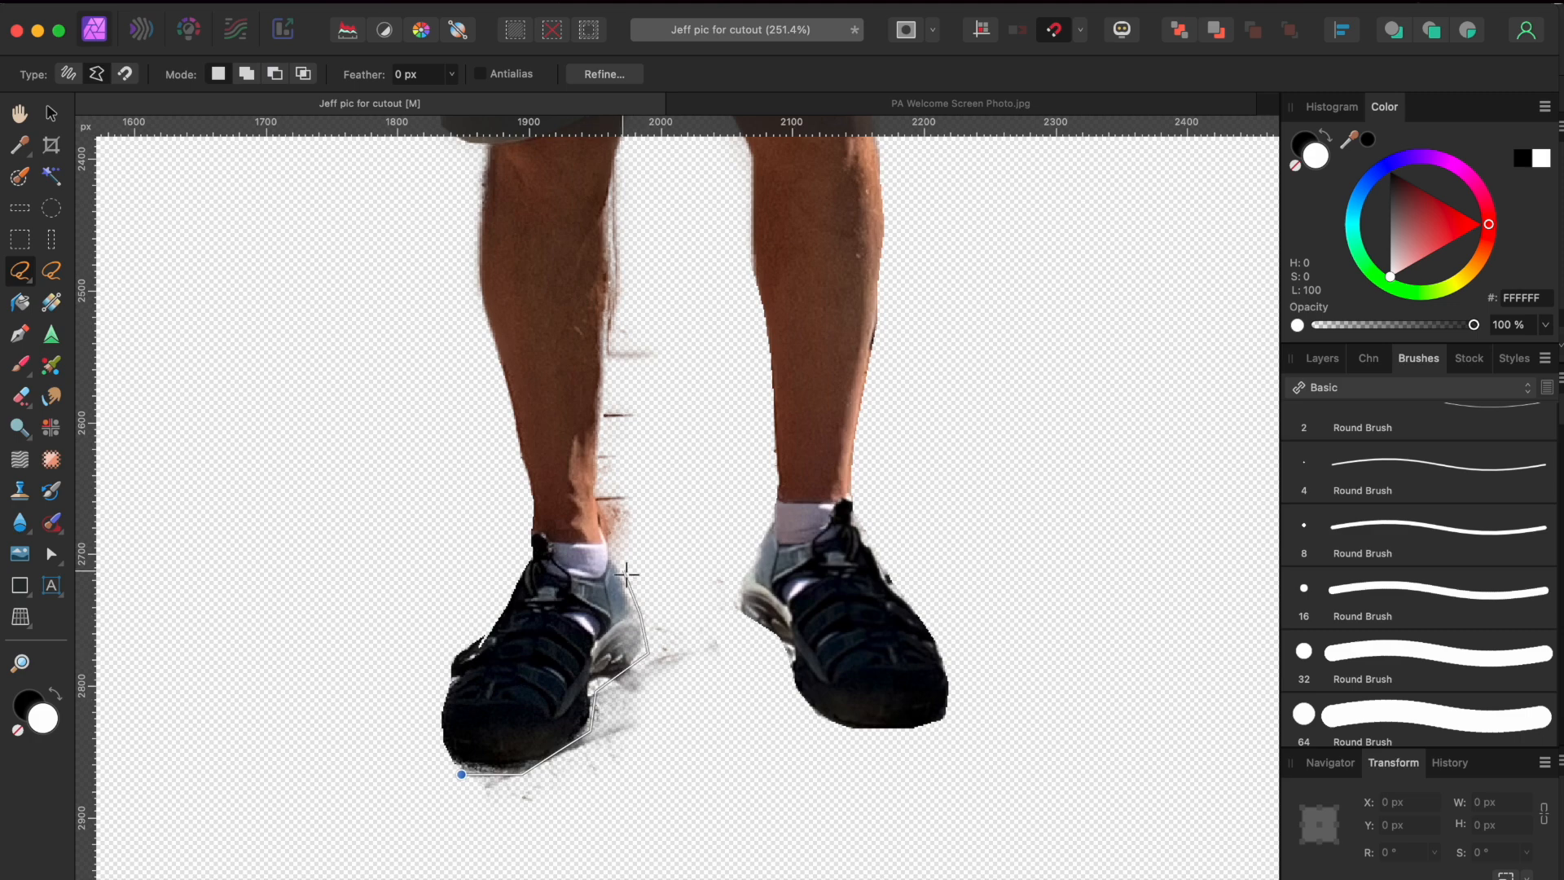
{"action": "scroll", "coordinate": [601, 467], "scroll_direction": "up", "scroll_amount": 2}
{"action": "scroll", "coordinate": [600, 467], "scroll_direction": "right", "scroll_amount": 1}
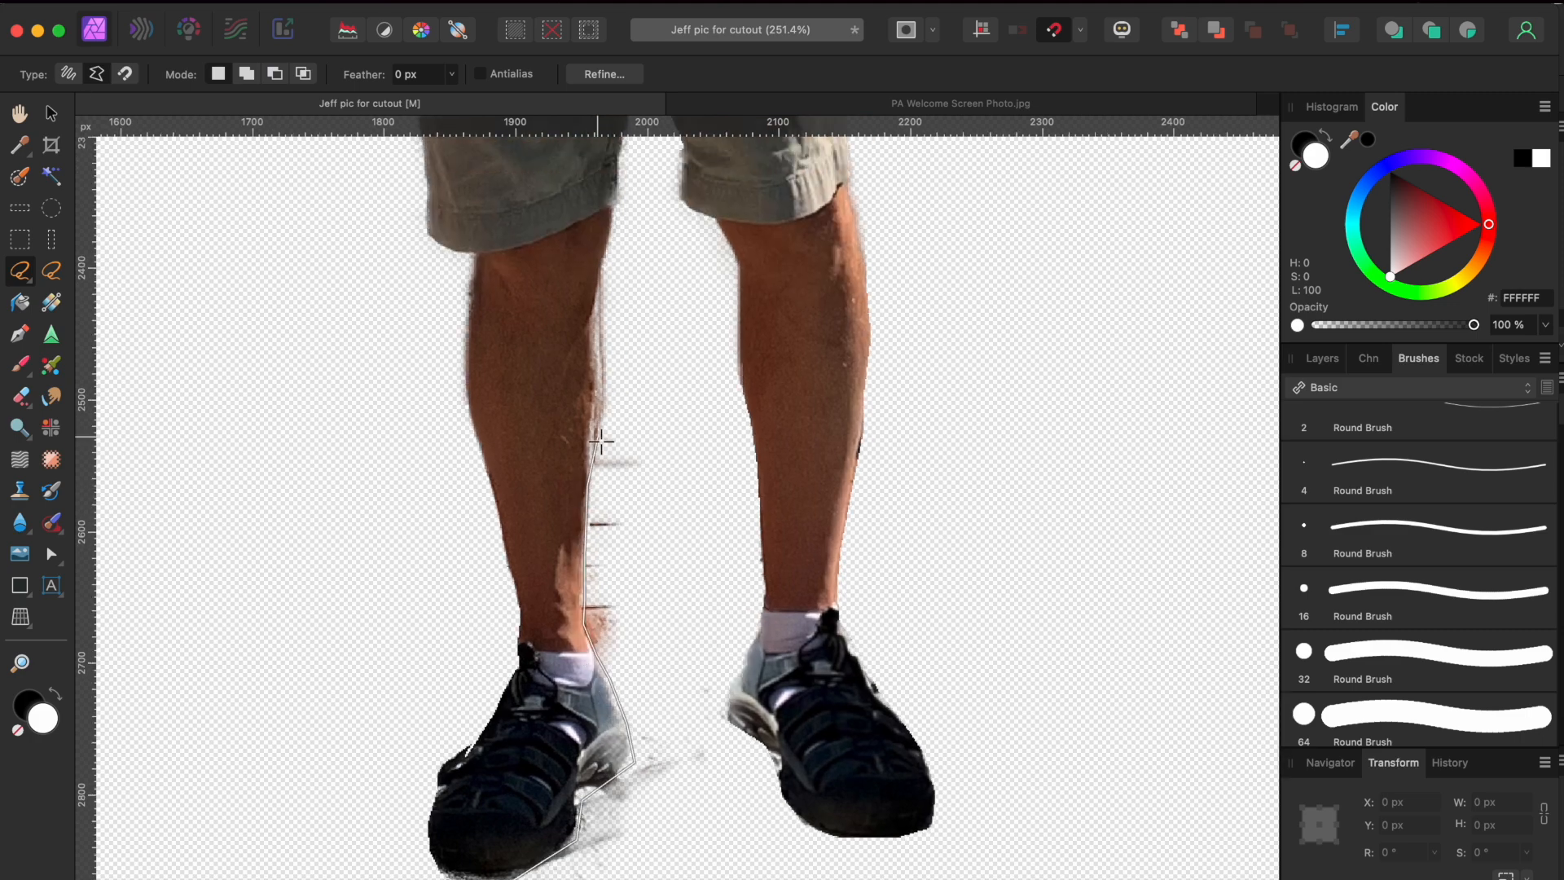
{"action": "left_click", "coordinate": [629, 255]}
{"action": "left_click", "coordinate": [670, 424]}
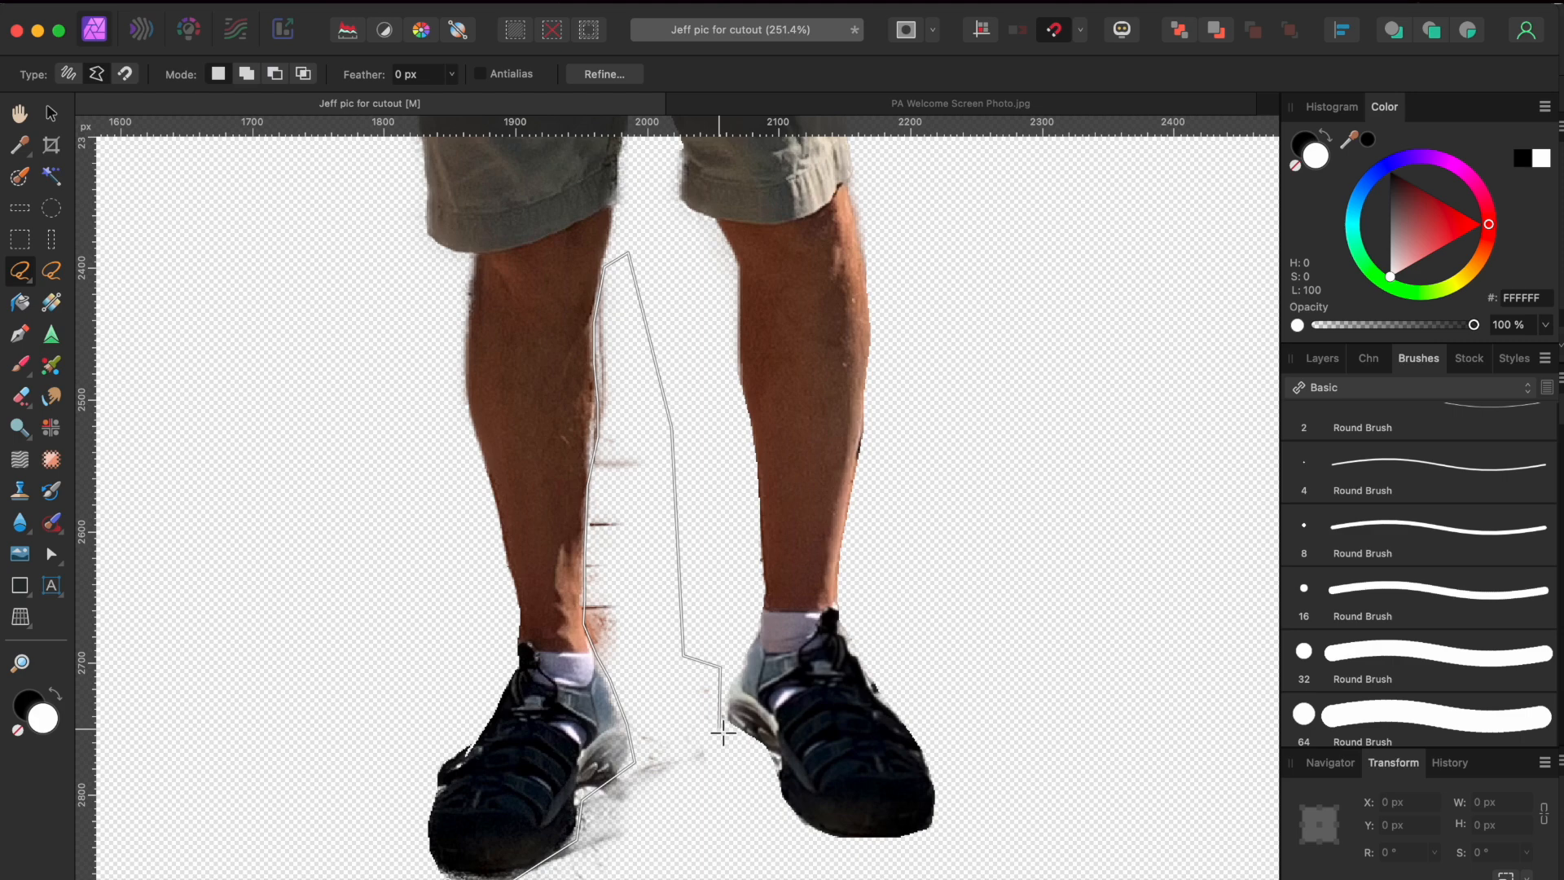
{"action": "left_click", "coordinate": [730, 808]}
{"action": "scroll", "coordinate": [716, 806], "scroll_direction": "down", "scroll_amount": 2}
{"action": "scroll", "coordinate": [717, 807], "scroll_direction": "left", "scroll_amount": 1}
{"action": "left_click", "coordinate": [709, 810]}
{"action": "left_click", "coordinate": [478, 858]}
{"action": "left_click", "coordinate": [494, 786]}
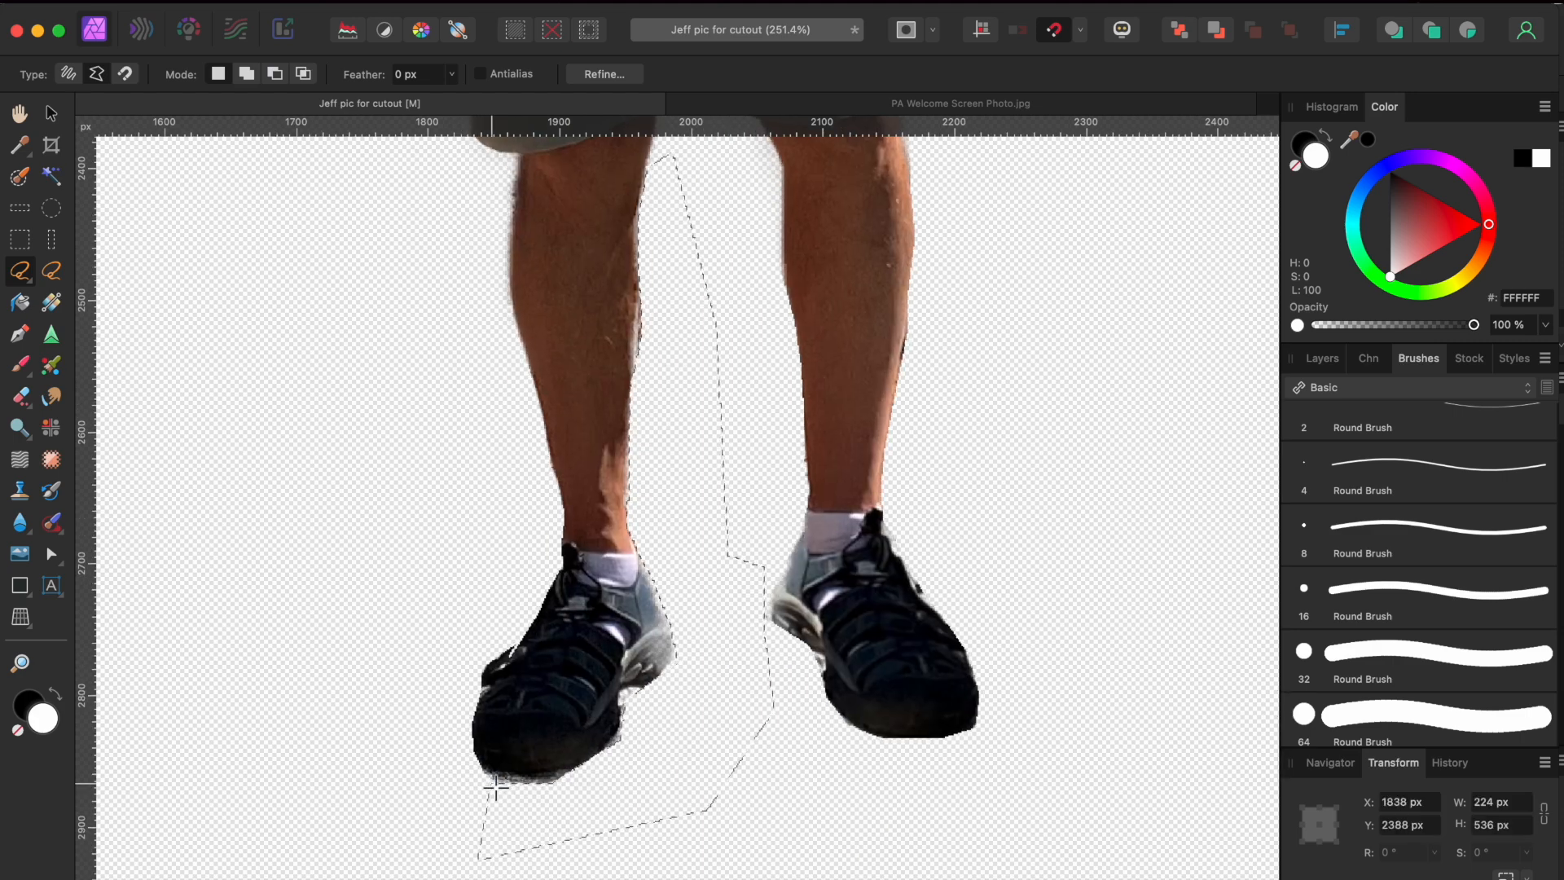
{"action": "key", "text": "super+d"}
Examine the whole cutout figure for leftover residue and show its layer's bounding box with the Move tool.
{"action": "scroll", "coordinate": [518, 725], "scroll_direction": "down", "scroll_amount": 4}
{"action": "scroll", "coordinate": [518, 725], "scroll_direction": "up", "scroll_amount": 7}
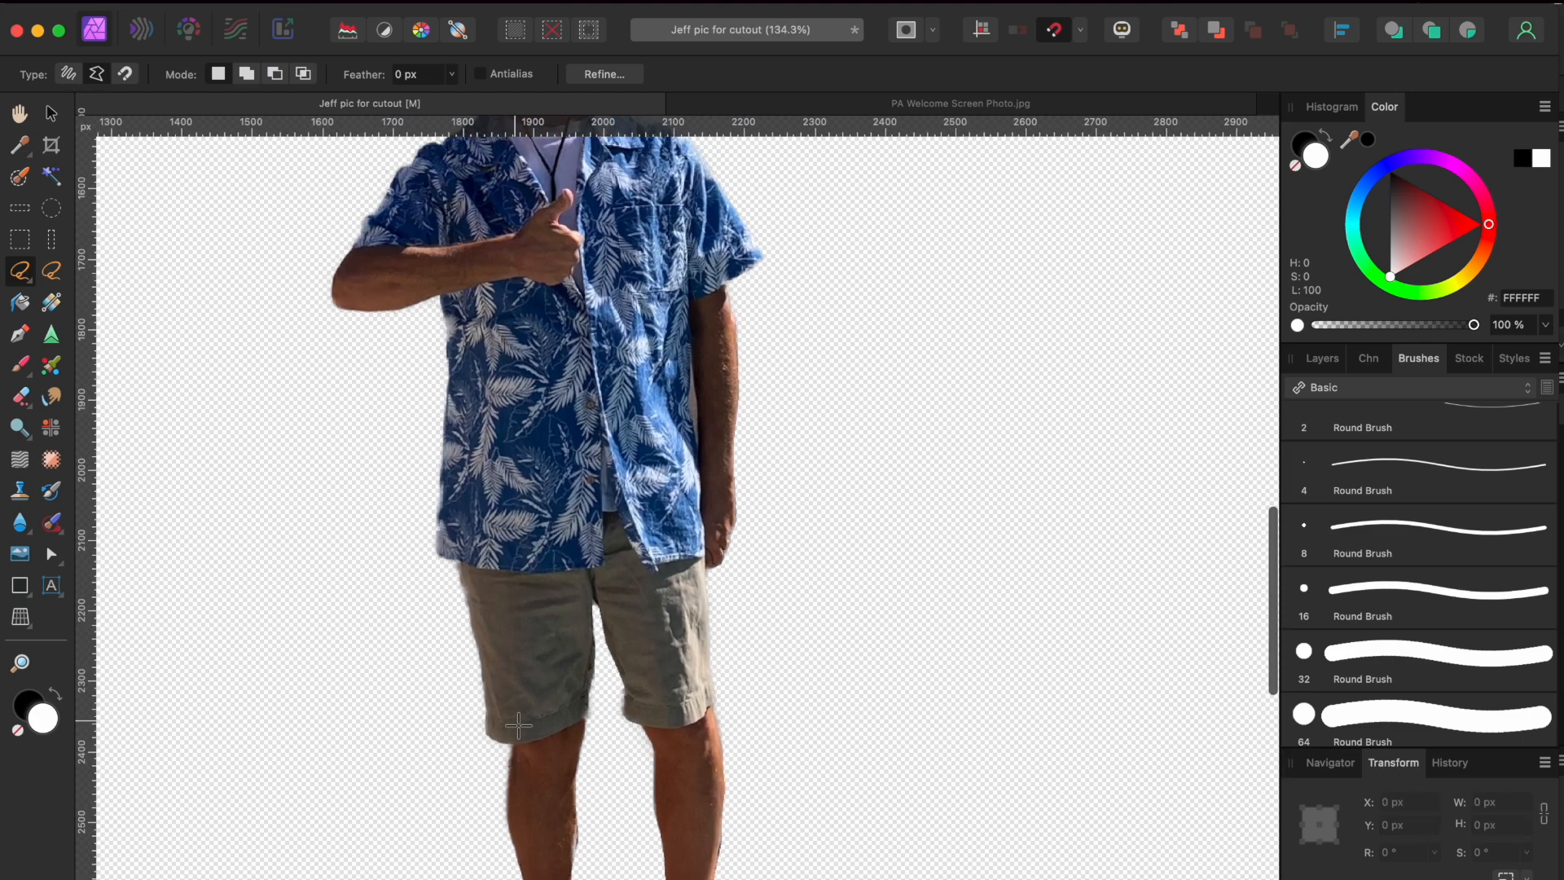
{"action": "scroll", "coordinate": [518, 725], "scroll_direction": "down", "scroll_amount": 2}
{"action": "scroll", "coordinate": [518, 725], "scroll_direction": "down", "scroll_amount": 3}
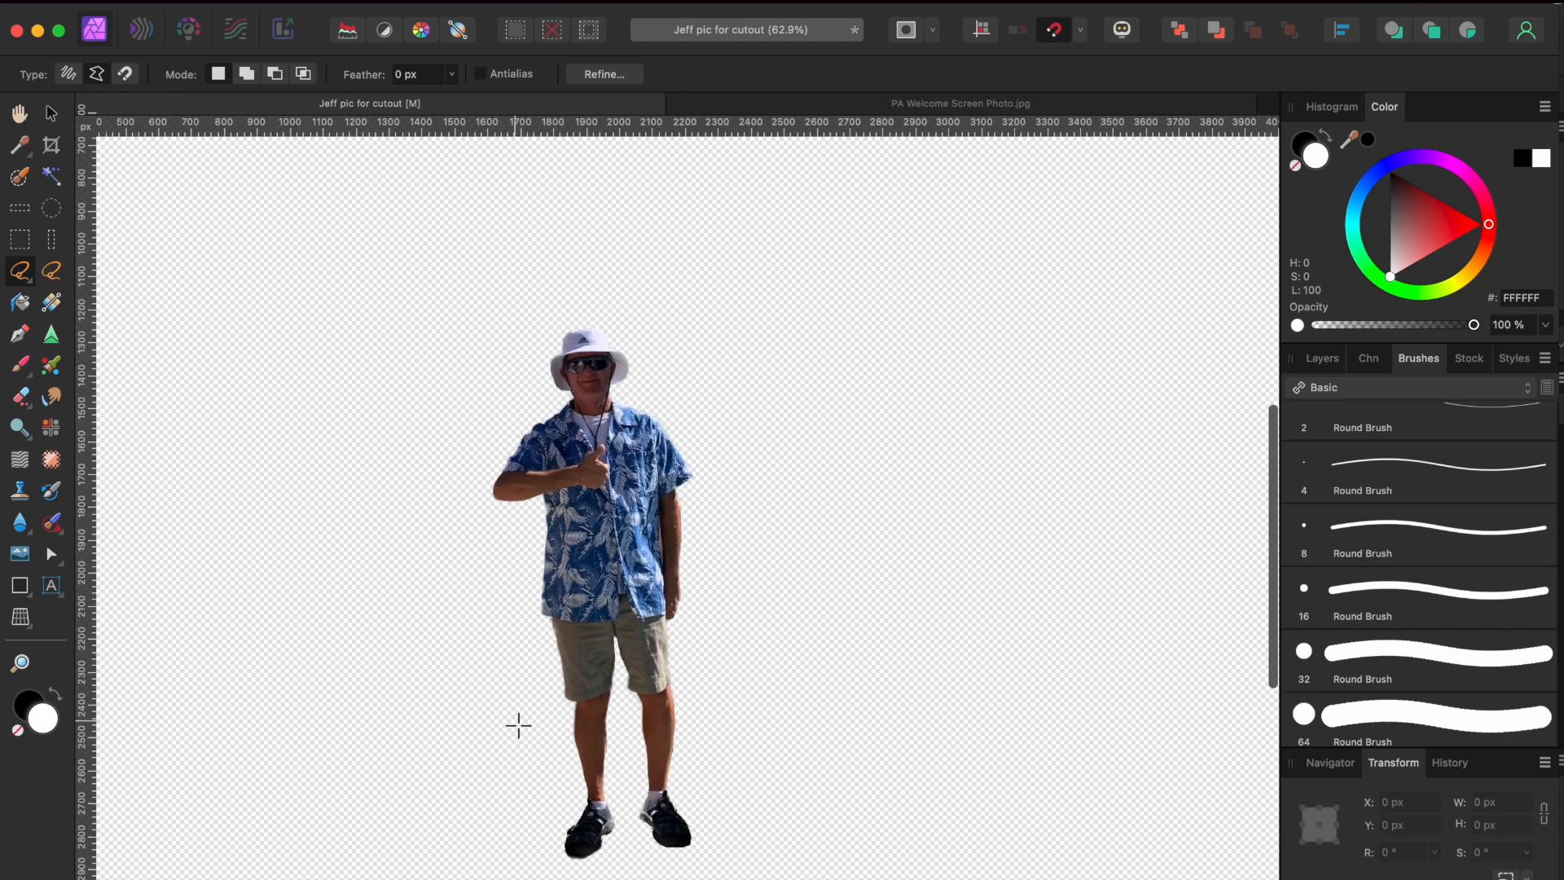
{"action": "scroll", "coordinate": [516, 725], "scroll_direction": "down", "scroll_amount": 1}
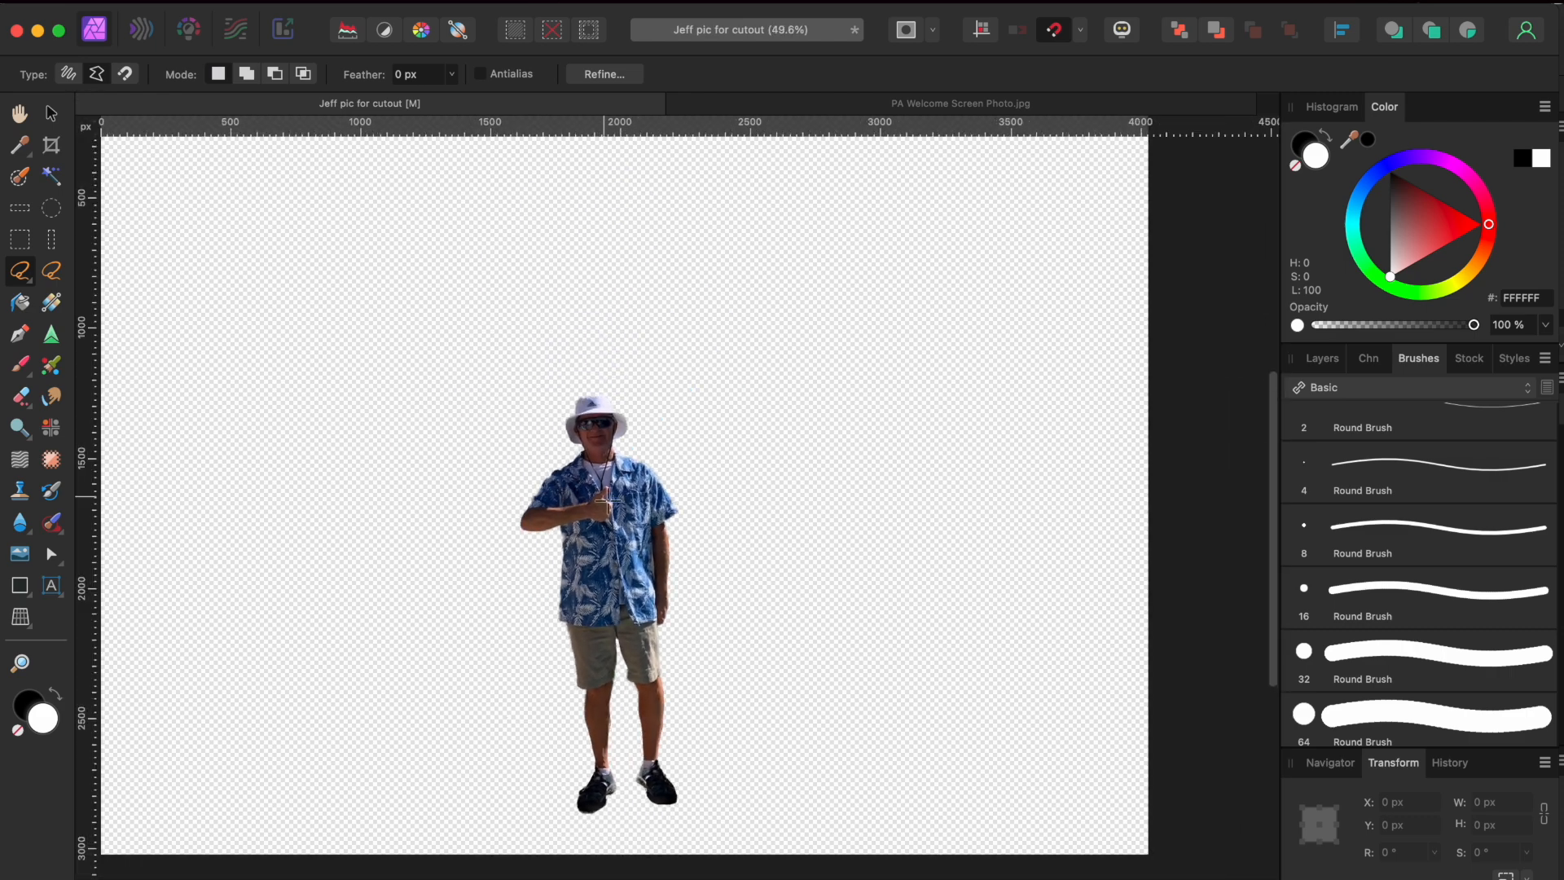
{"action": "left_click", "coordinate": [47, 111]}
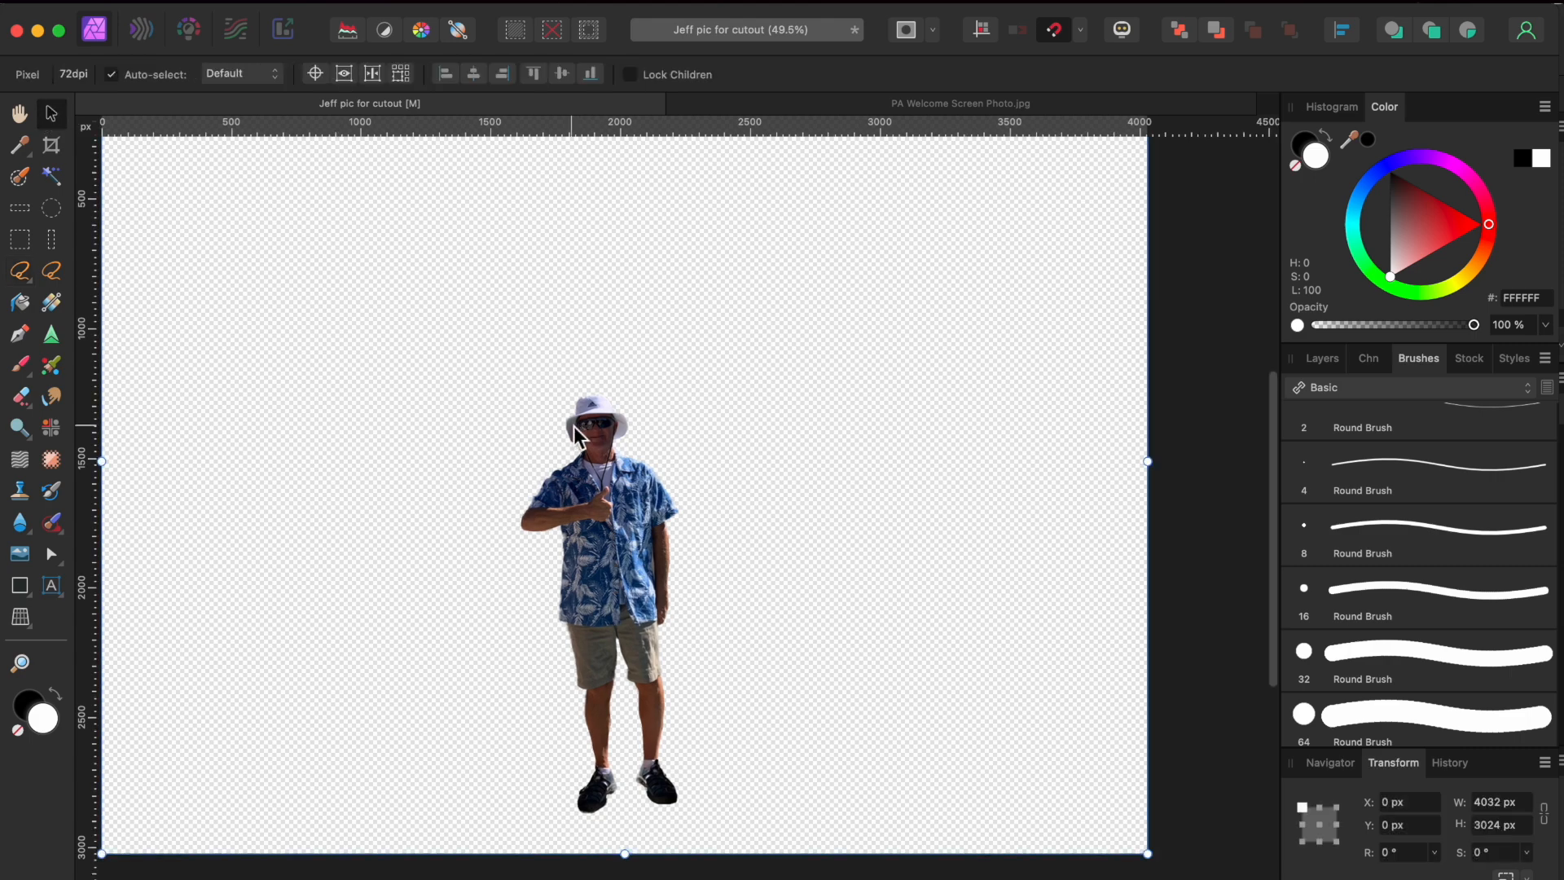
{"action": "scroll", "coordinate": [787, 422], "scroll_direction": "down", "scroll_amount": 3}
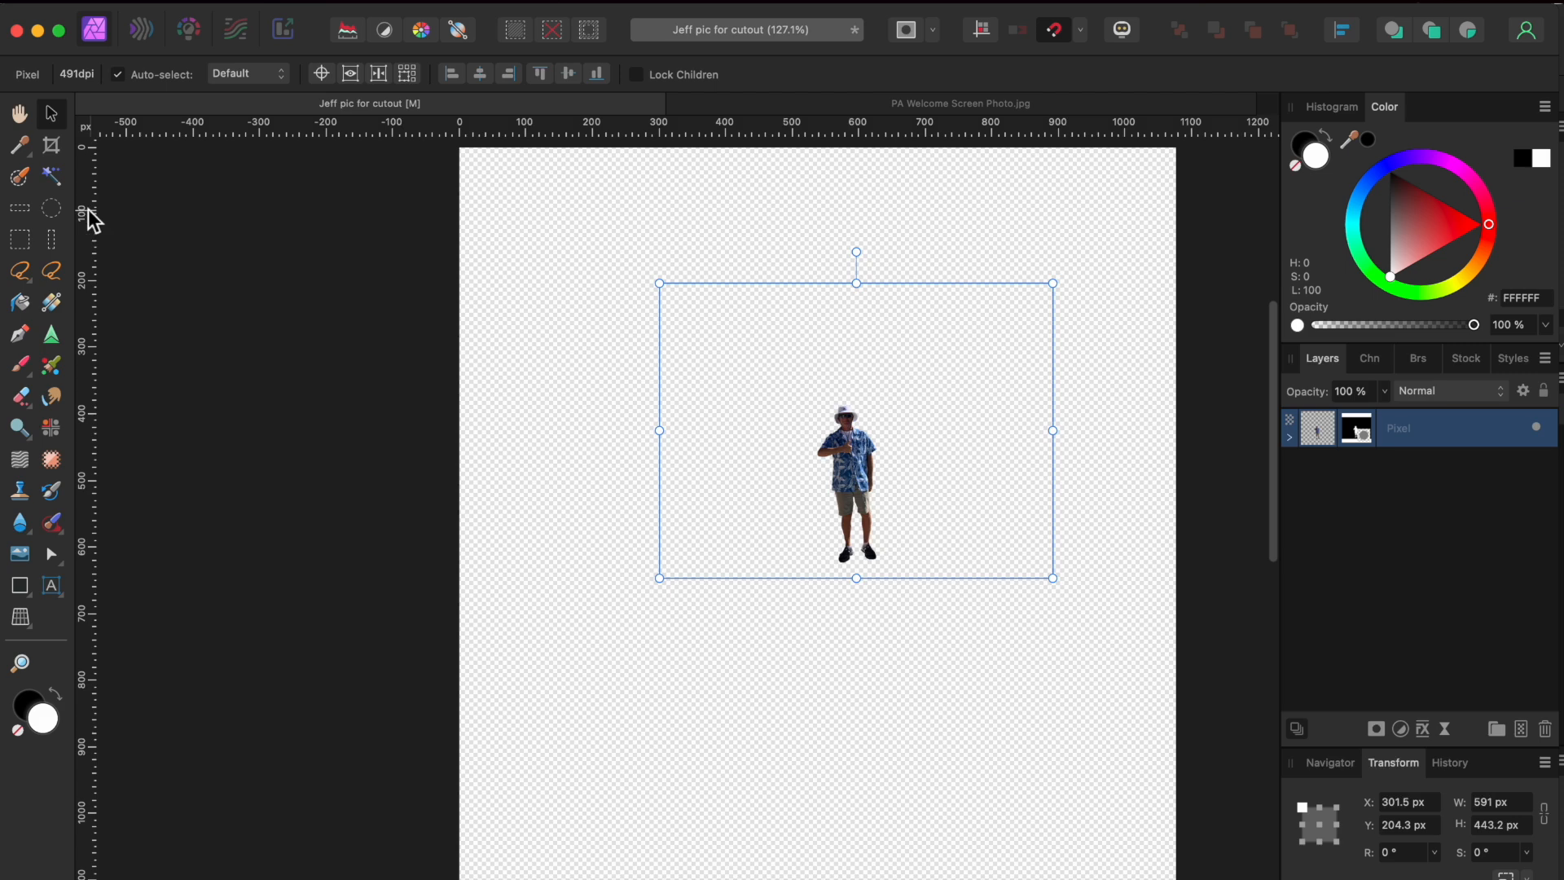
Select a rectangle about 183 × 264 px around the man, invert the pixel selection, clear everything outside the rectangle, and deselect.
{"action": "left_click", "coordinate": [19, 240]}
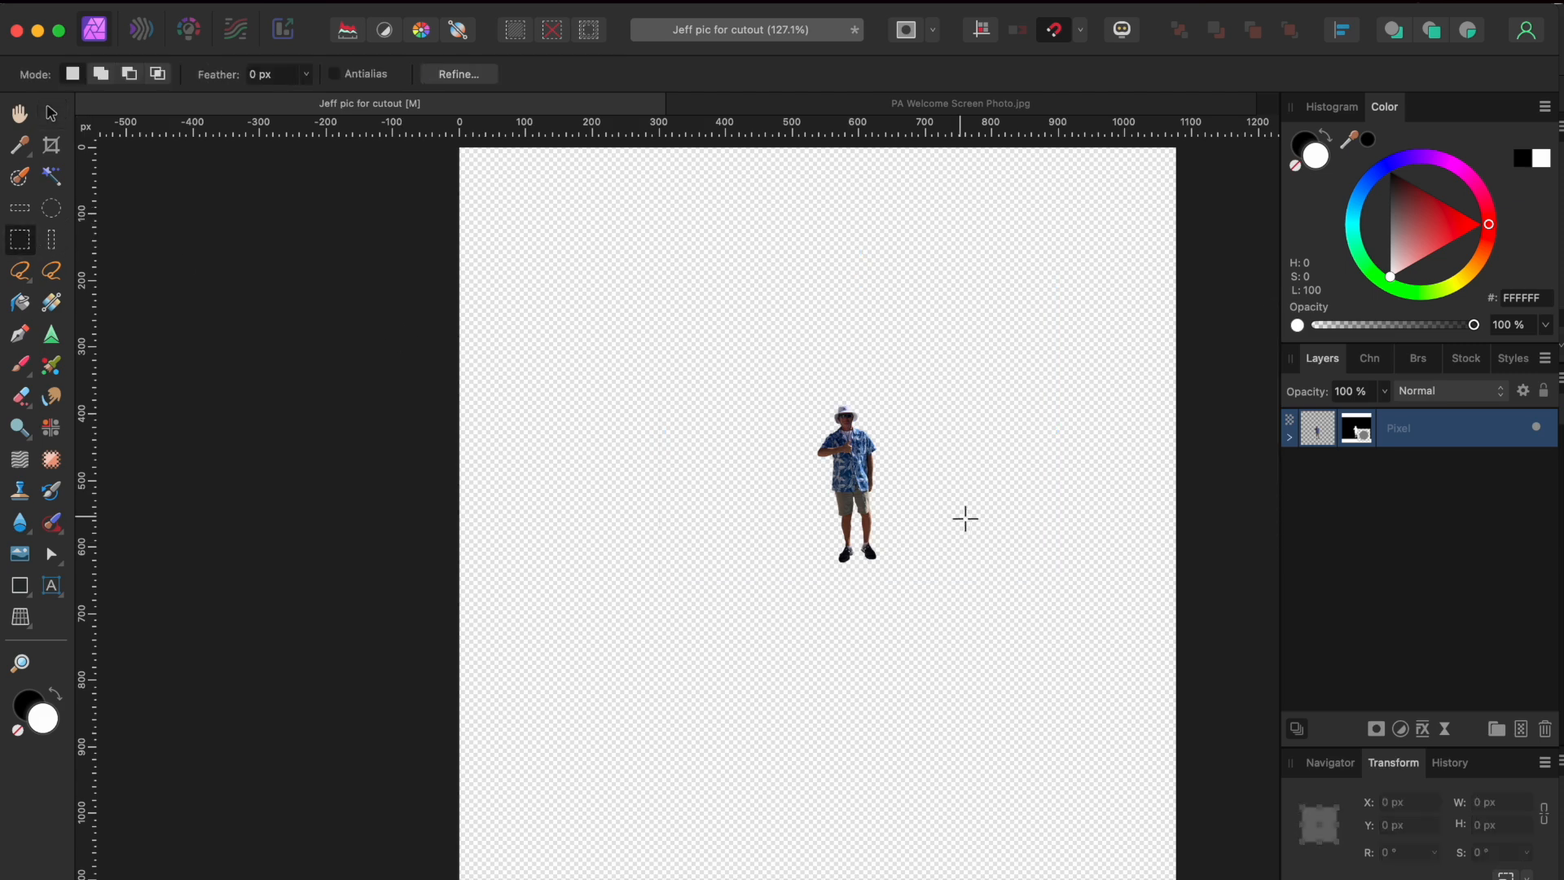
{"action": "left_click_drag", "start_coordinate": [791, 403], "coordinate": [912, 576]}
{"action": "left_click", "coordinate": [517, 2]}
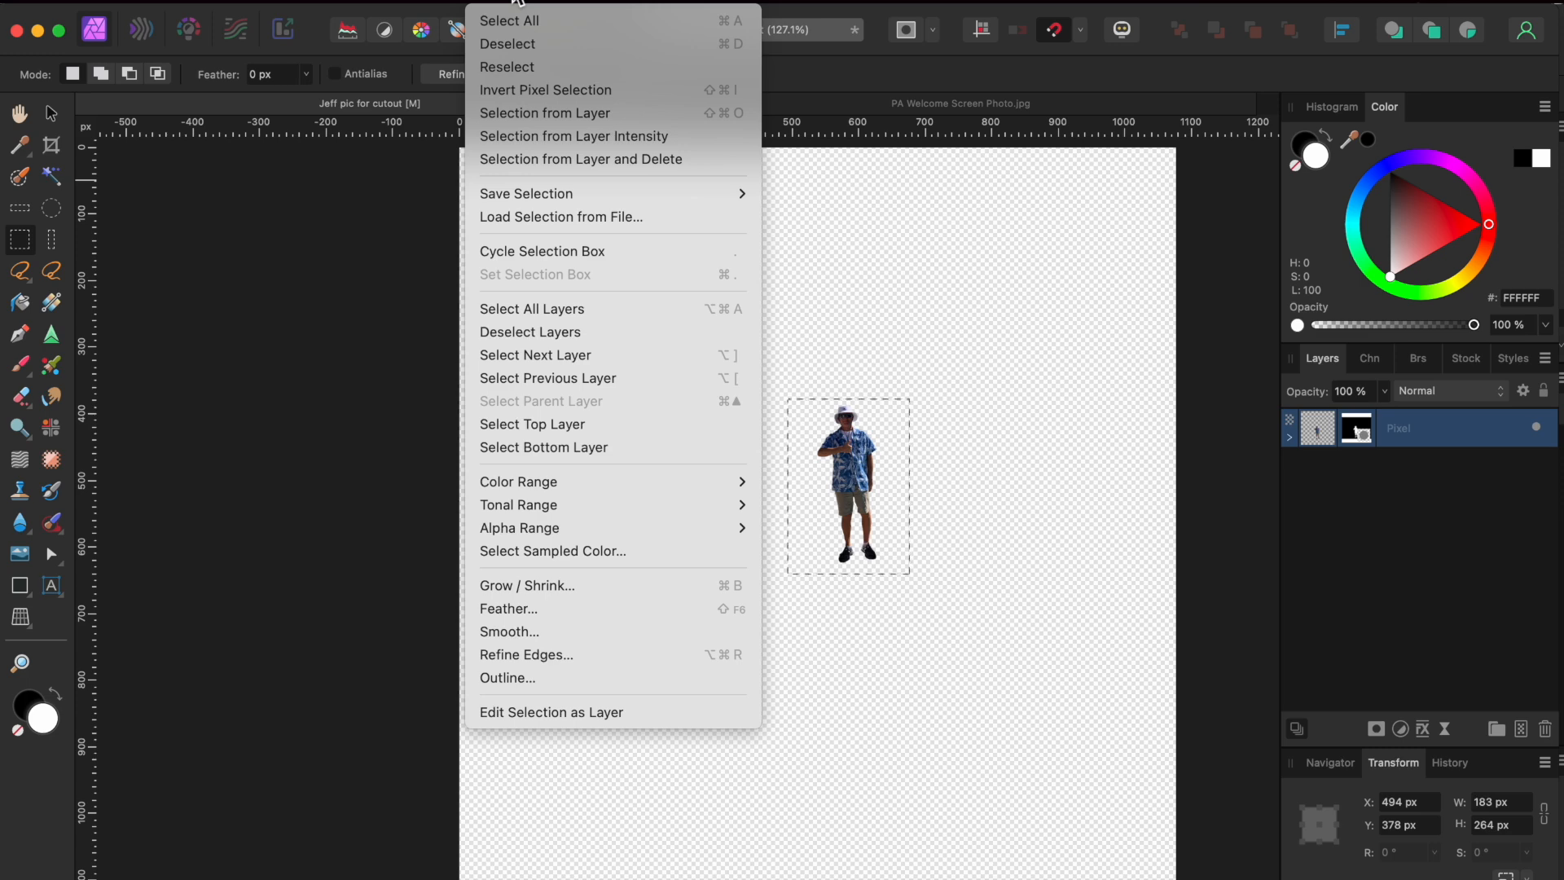
{"action": "left_click", "coordinate": [538, 88]}
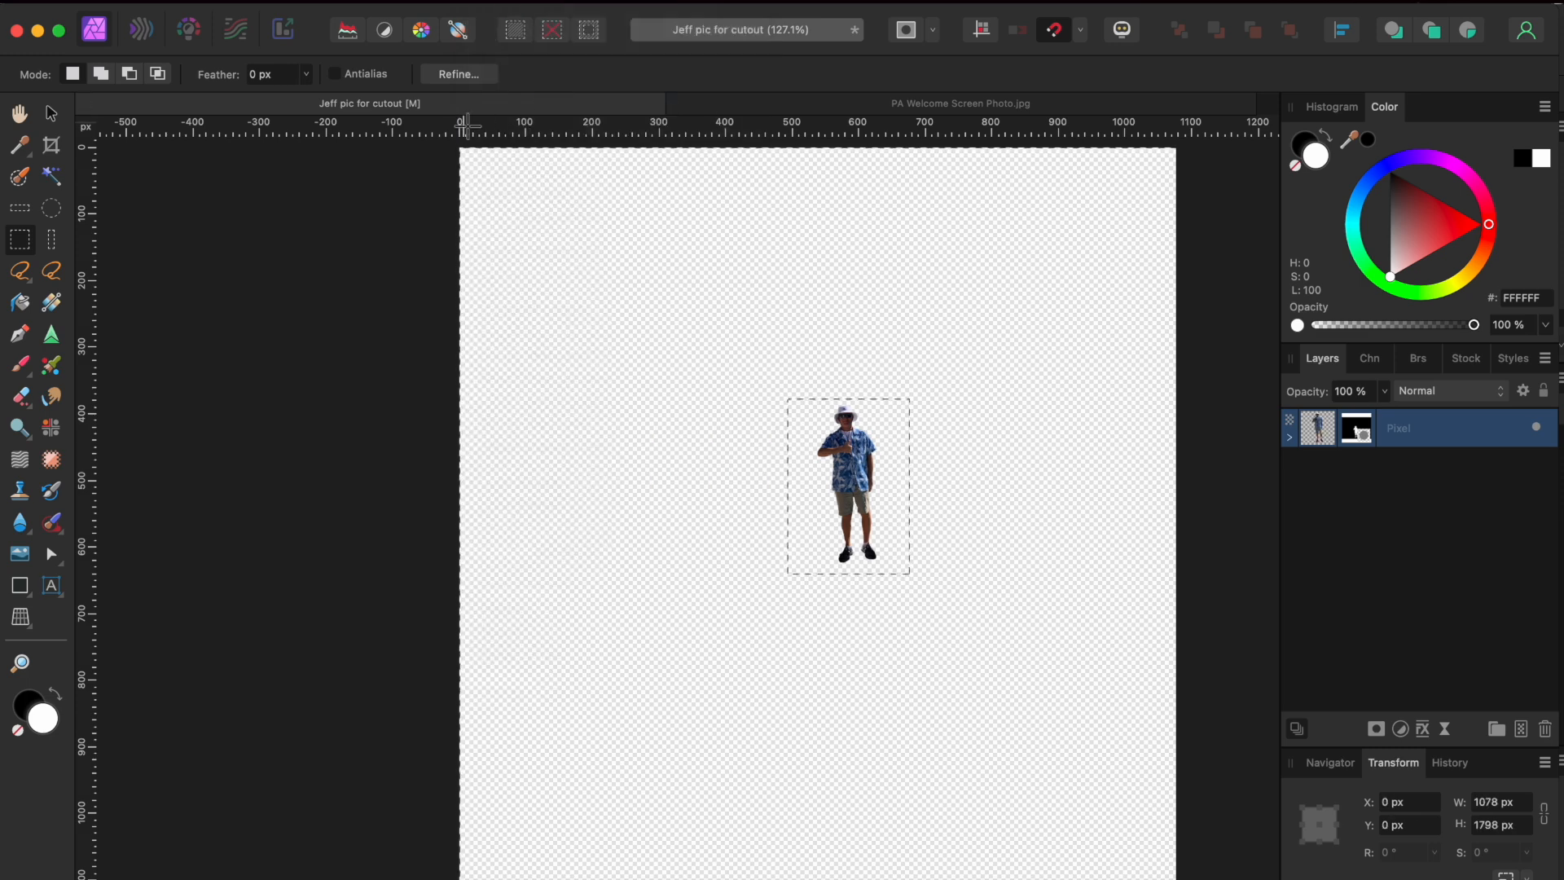
{"action": "key", "text": "super+d"}
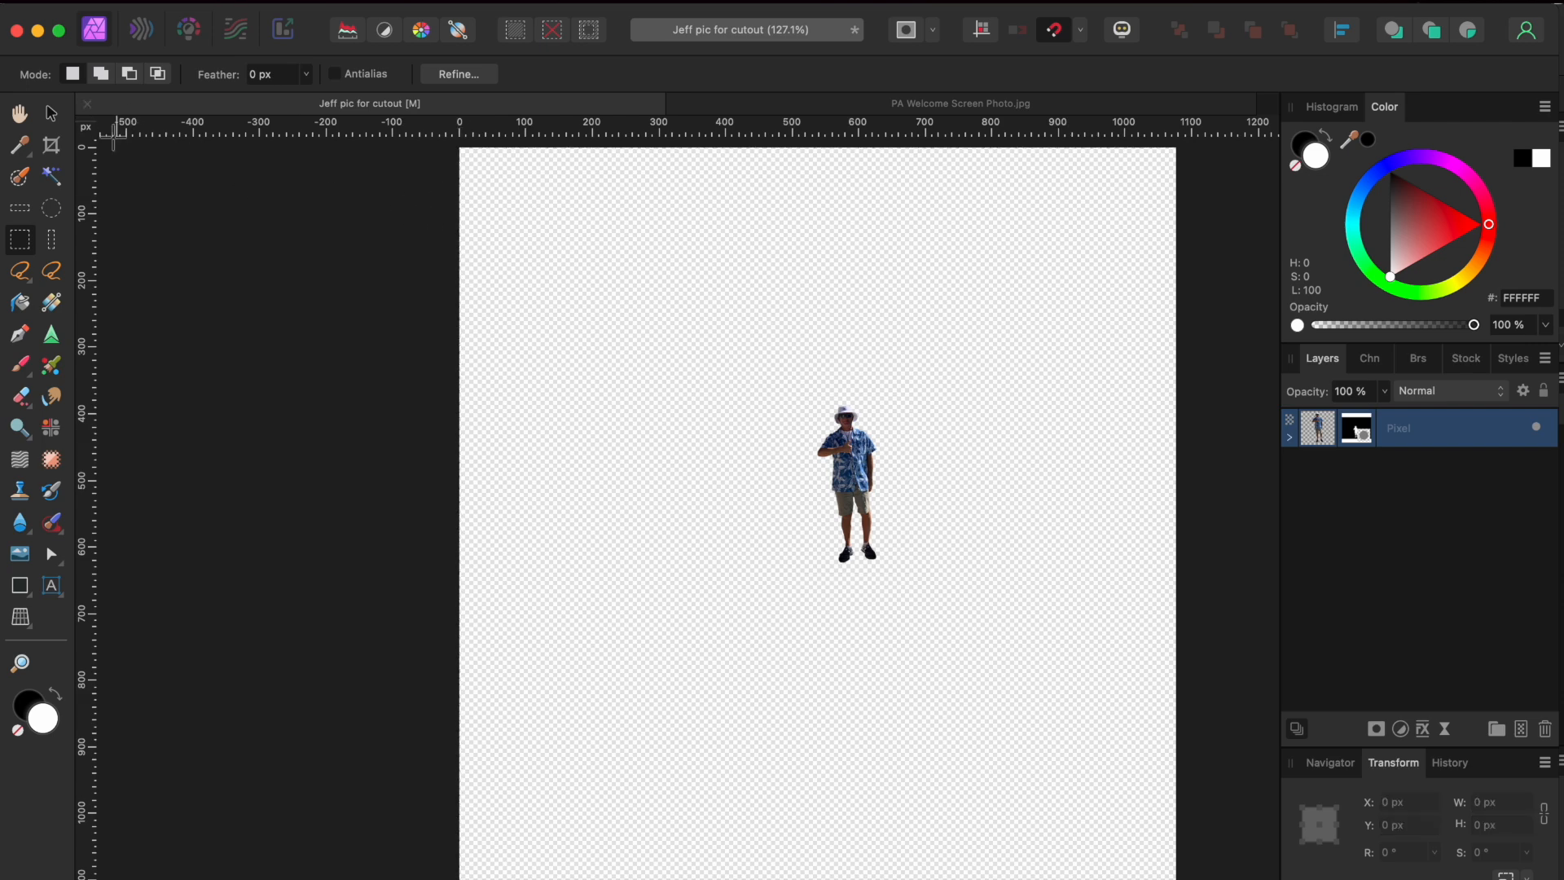
Crop the canvas closely around the man to about 279 × 315 px with the Crop tool.
{"action": "left_click", "coordinate": [51, 145]}
{"action": "scroll", "coordinate": [698, 394], "scroll_direction": "down", "scroll_amount": 3}
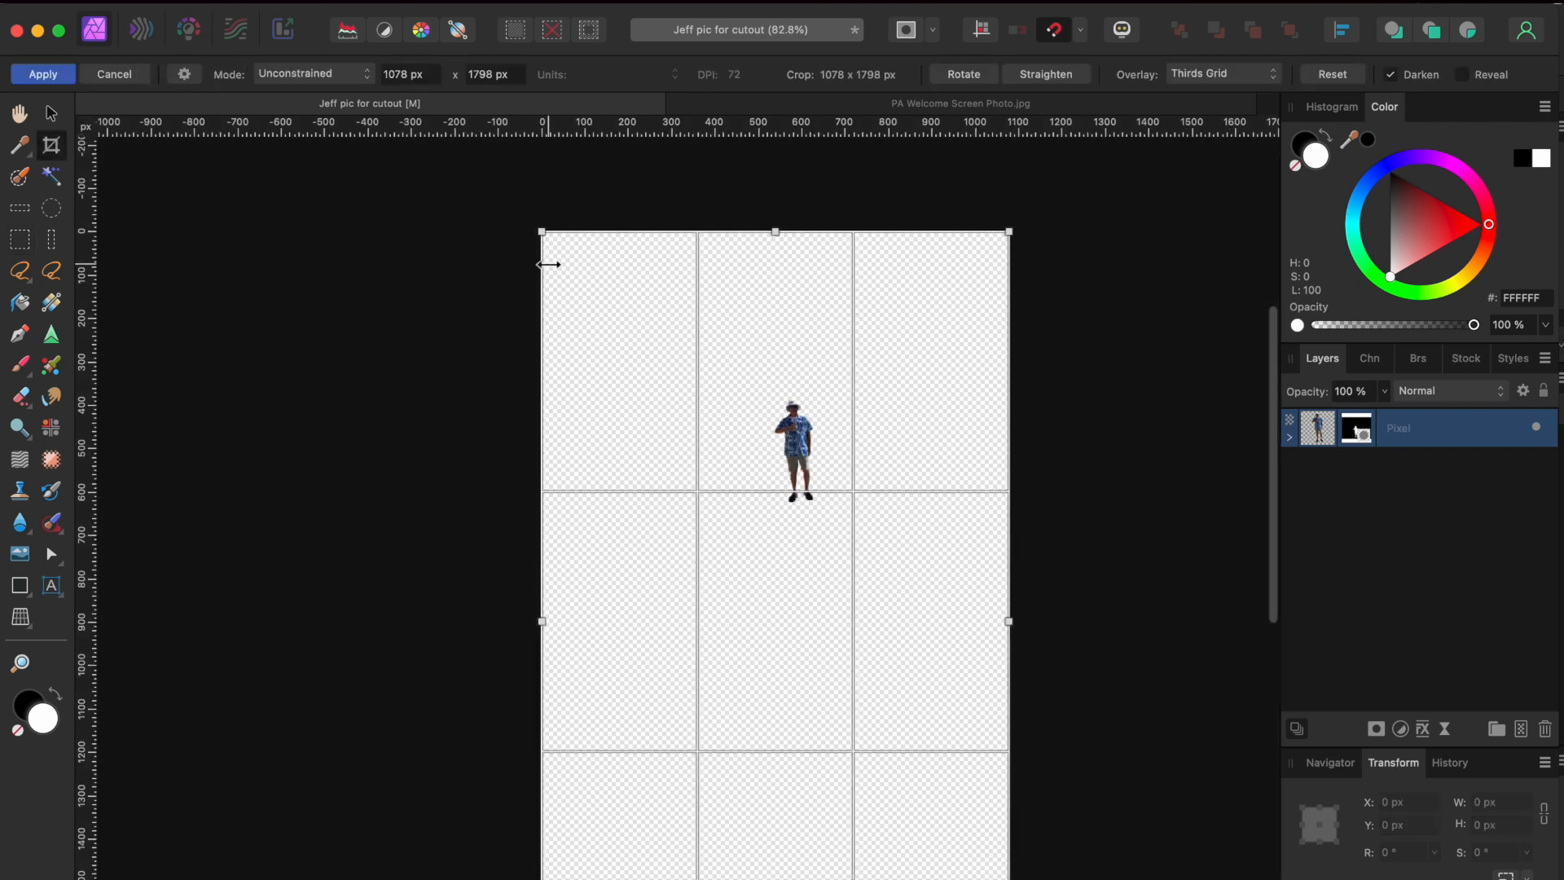
{"action": "left_click_drag", "start_coordinate": [543, 237], "coordinate": [736, 391]}
{"action": "scroll", "coordinate": [736, 391], "scroll_direction": "down", "scroll_amount": 5}
{"action": "scroll", "coordinate": [735, 390], "scroll_direction": "right", "scroll_amount": 3}
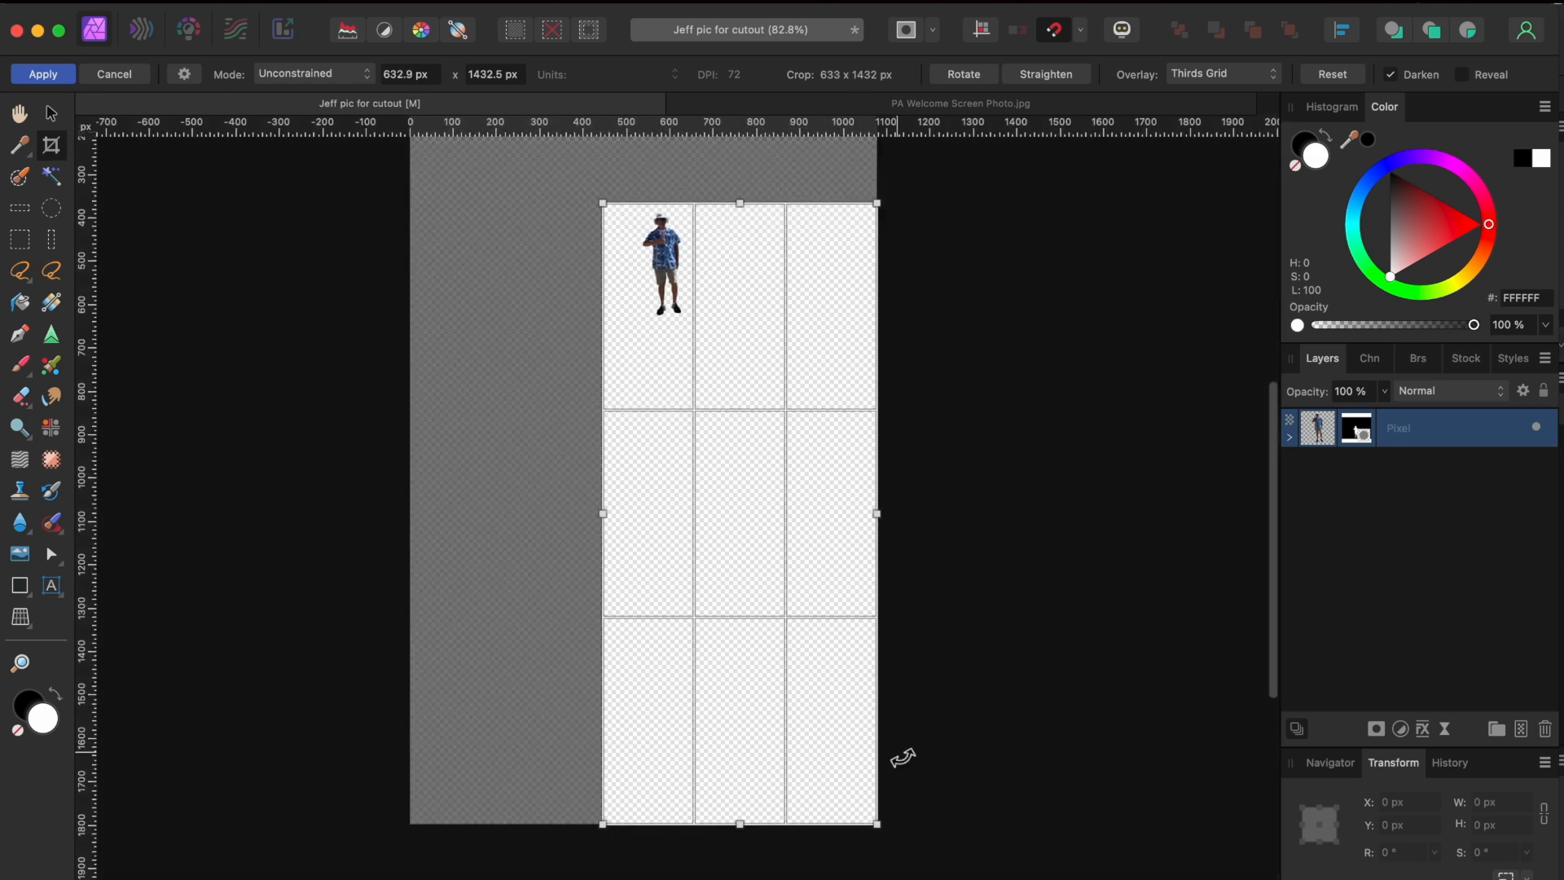
{"action": "left_click_drag", "start_coordinate": [877, 824], "coordinate": [722, 339]}
{"action": "left_click", "coordinate": [61, 73]}
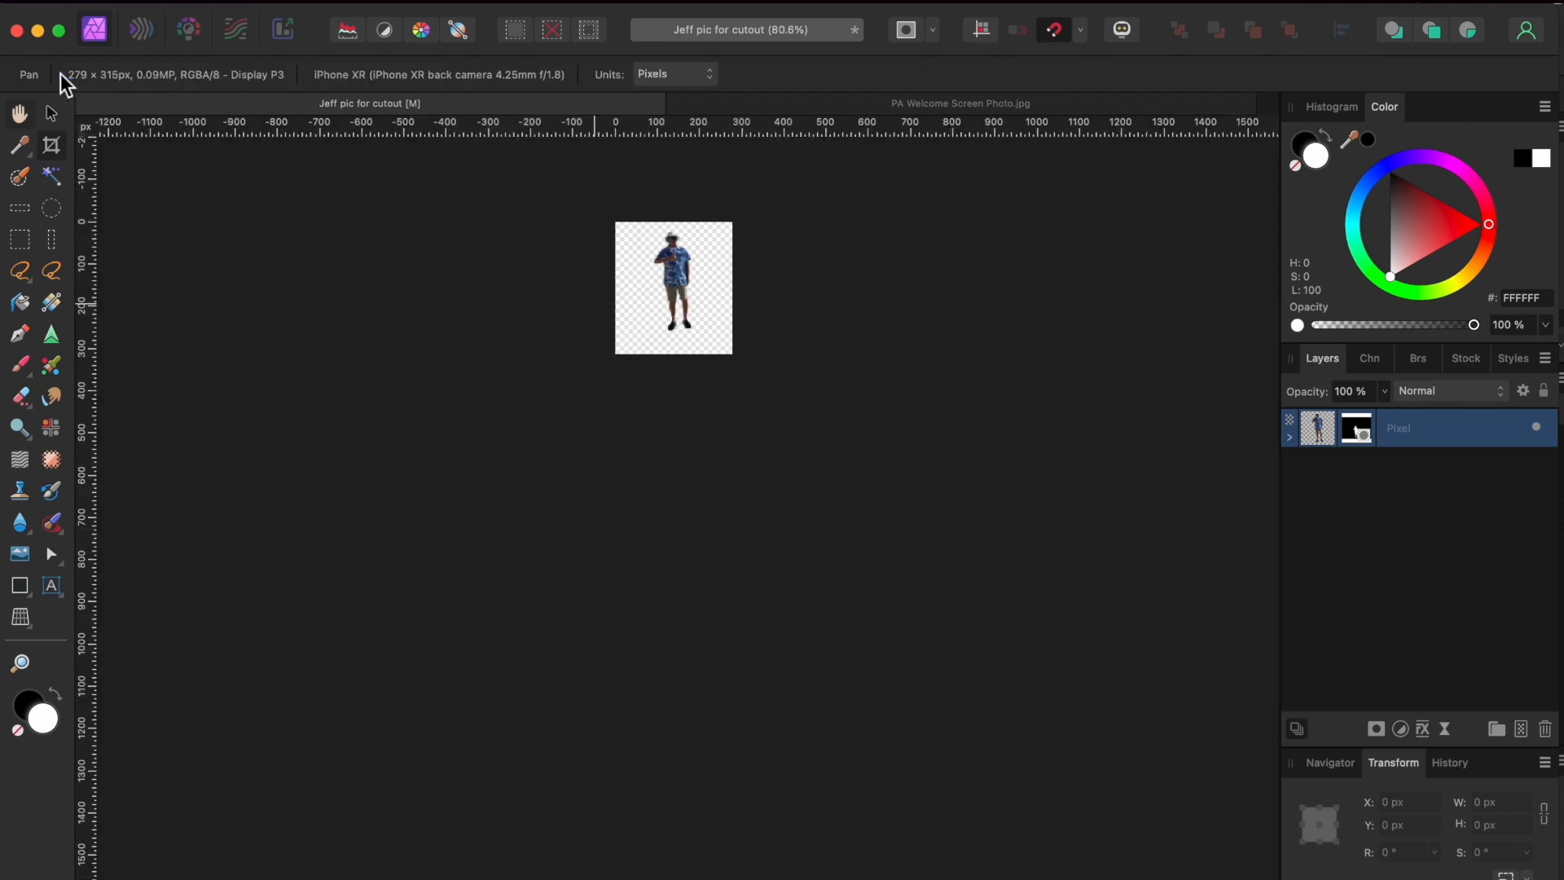
Add the selected cutout layer as a new asset to the Assets group in the People category.
{"action": "scroll", "coordinate": [631, 331], "scroll_direction": "up", "scroll_amount": 4}
{"action": "scroll", "coordinate": [631, 330], "scroll_direction": "right", "scroll_amount": 3}
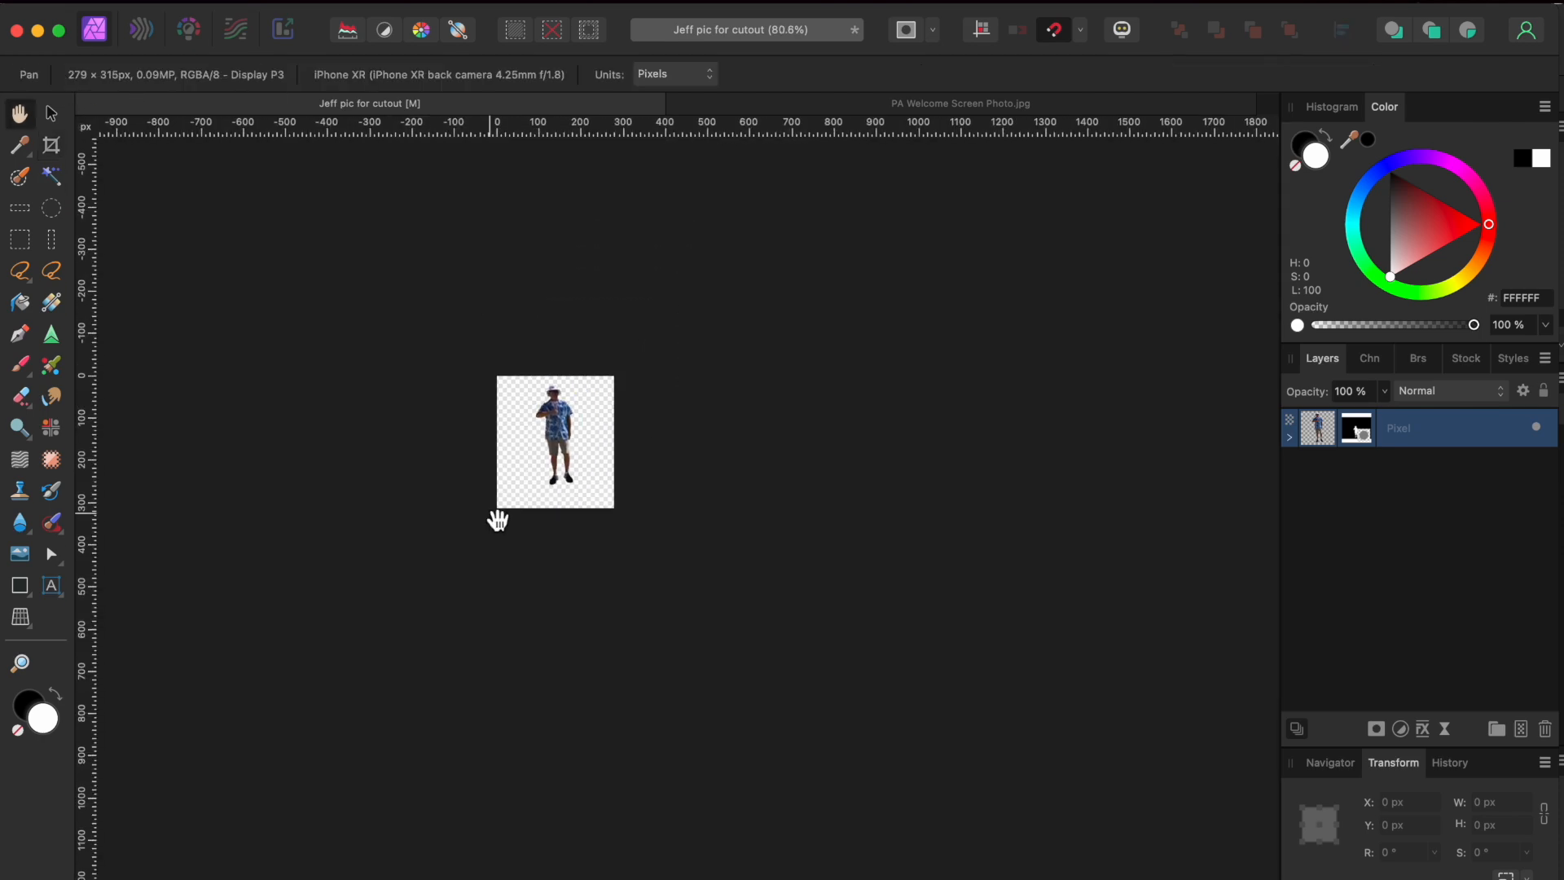
{"action": "scroll", "coordinate": [498, 520], "scroll_direction": "up", "scroll_amount": 5}
{"action": "scroll", "coordinate": [498, 520], "scroll_direction": "up", "scroll_amount": 3}
{"action": "scroll", "coordinate": [497, 520], "scroll_direction": "right", "scroll_amount": 1}
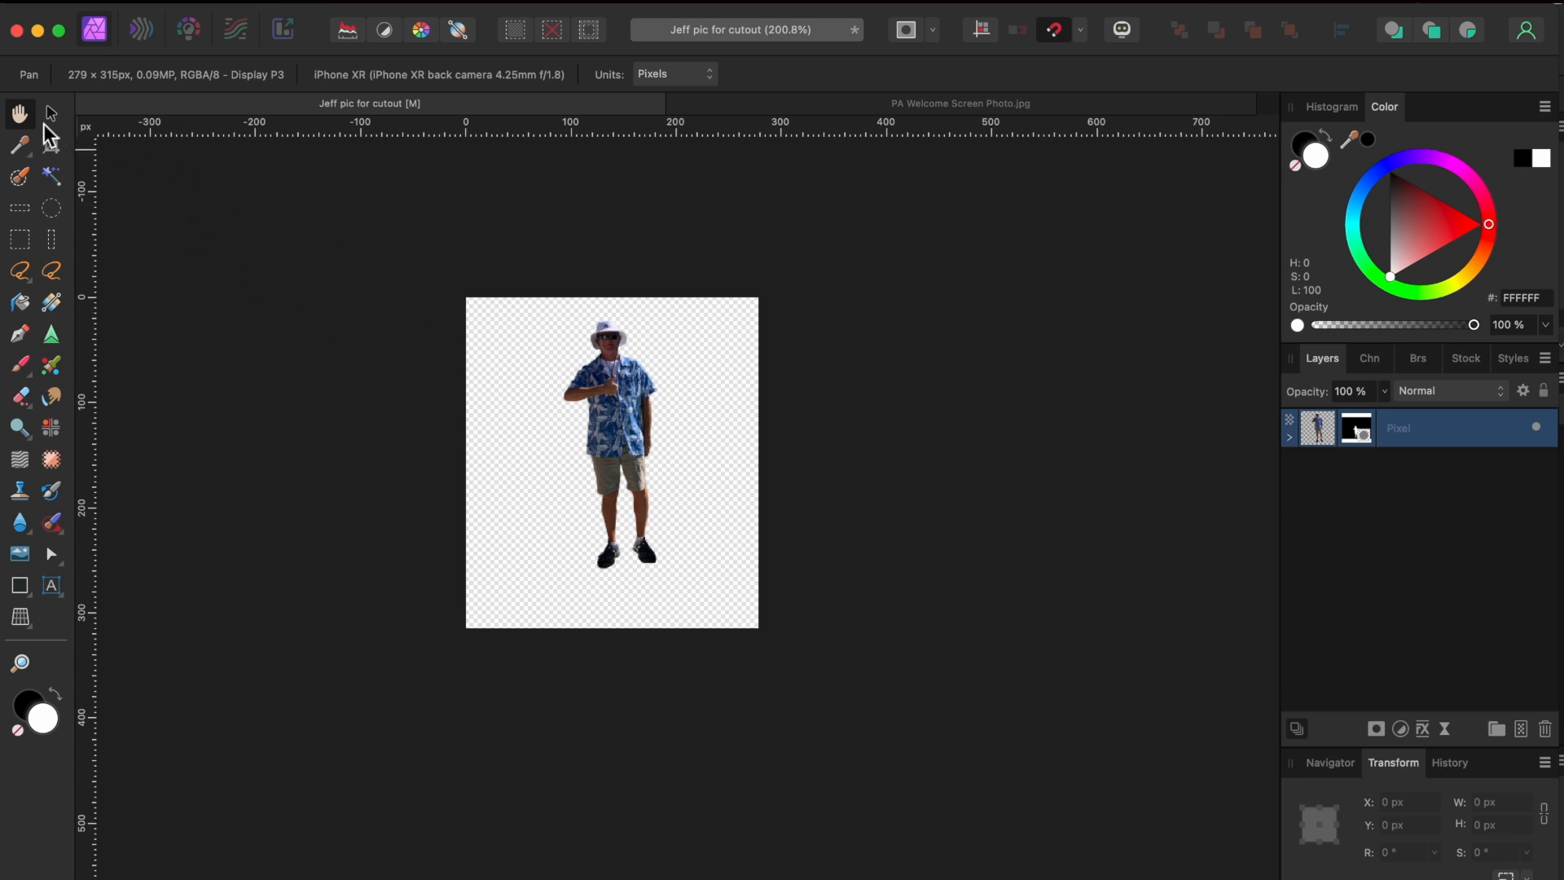
{"action": "left_click", "coordinate": [51, 114]}
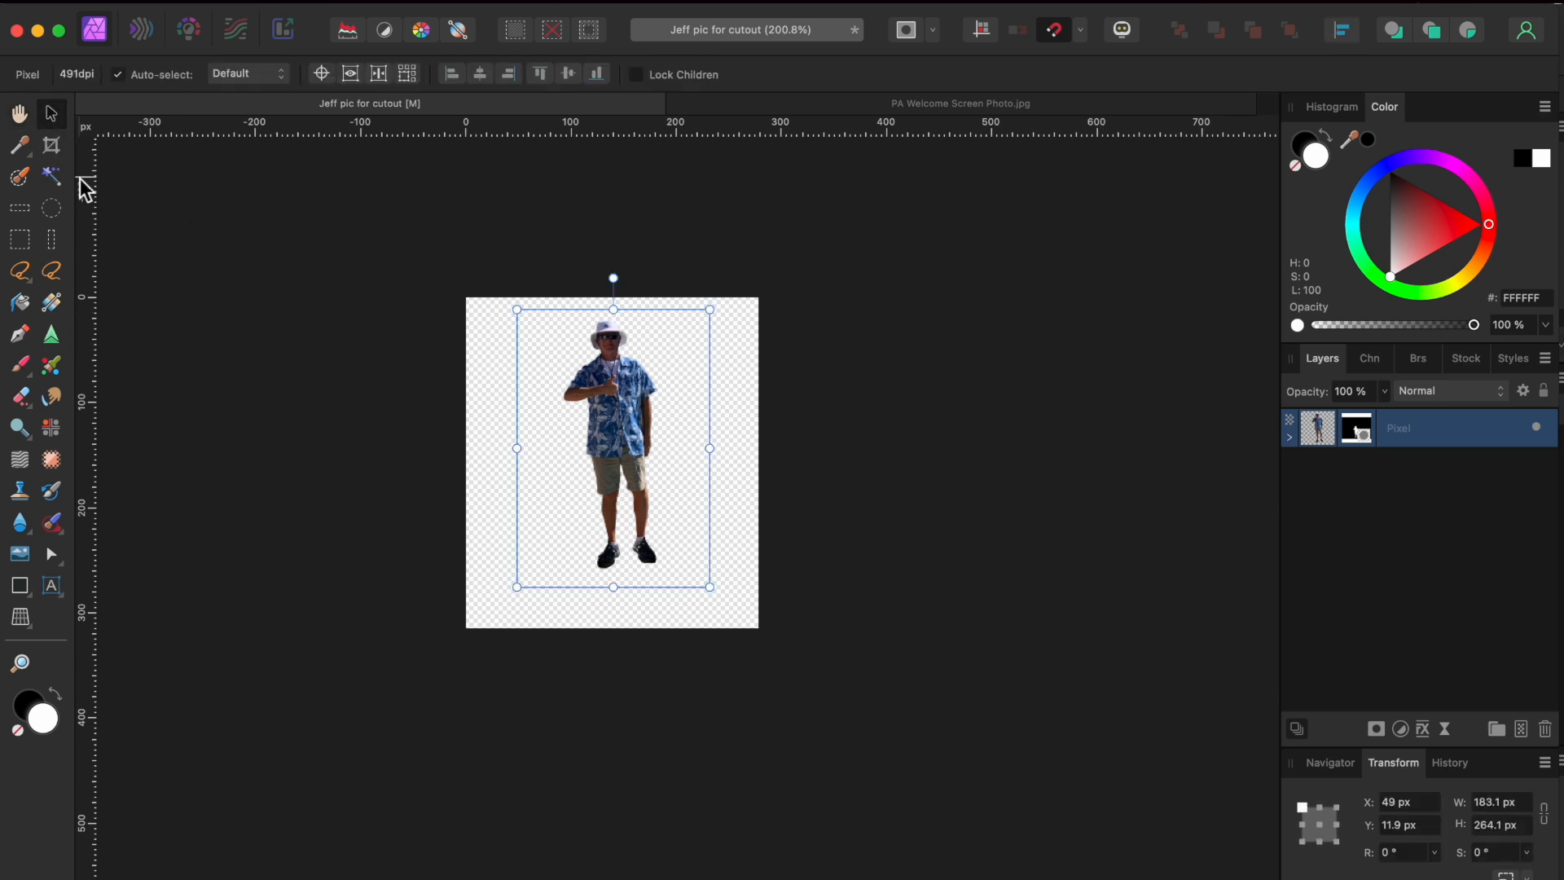
{"action": "left_click", "coordinate": [988, 4]}
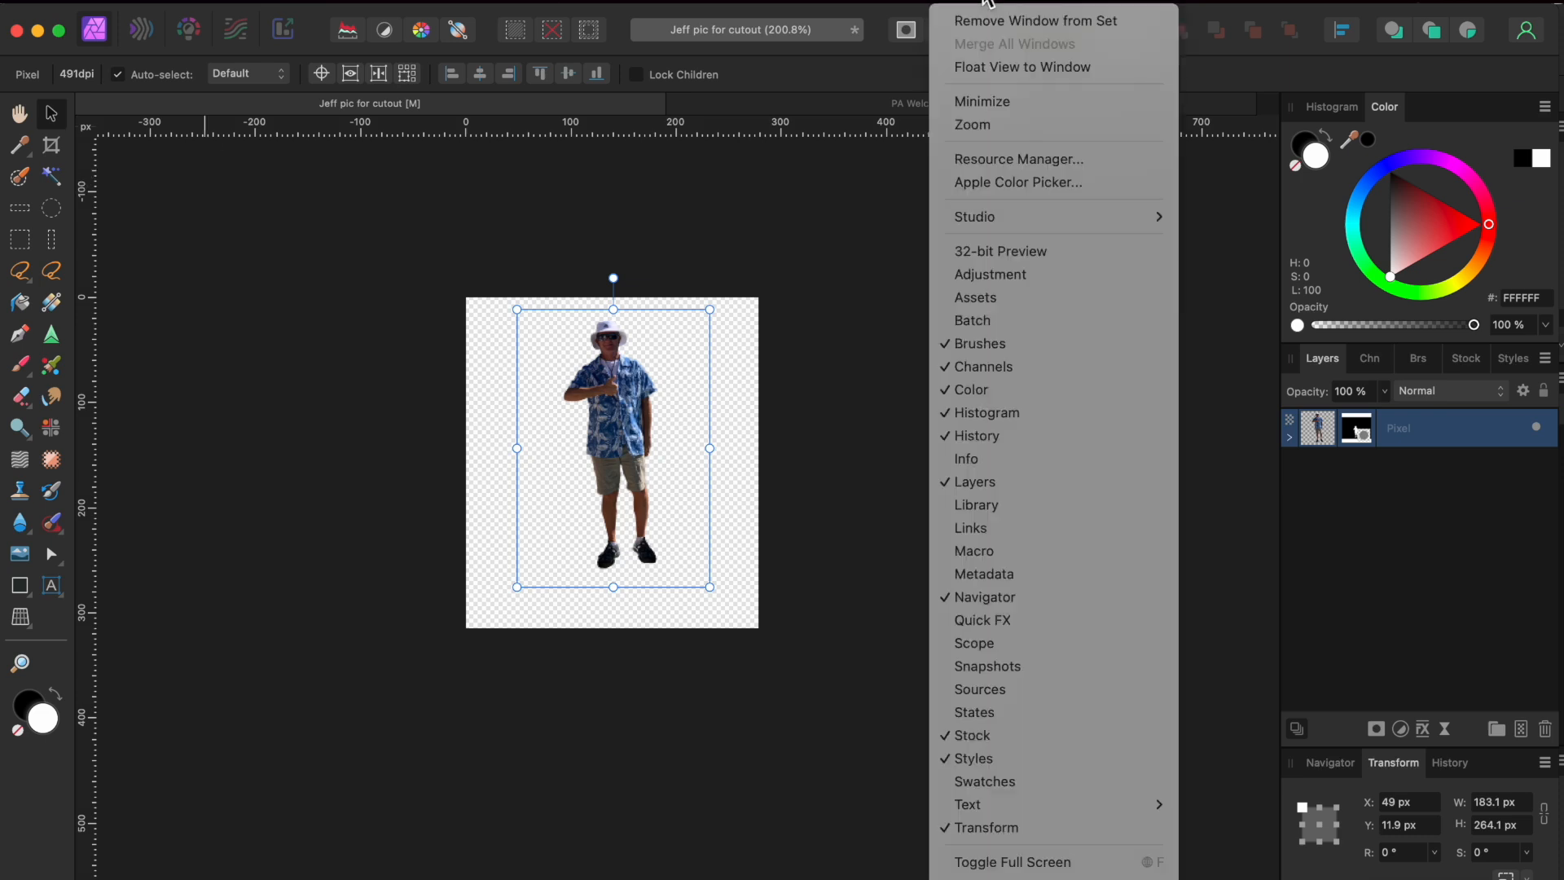
{"action": "left_click", "coordinate": [997, 295]}
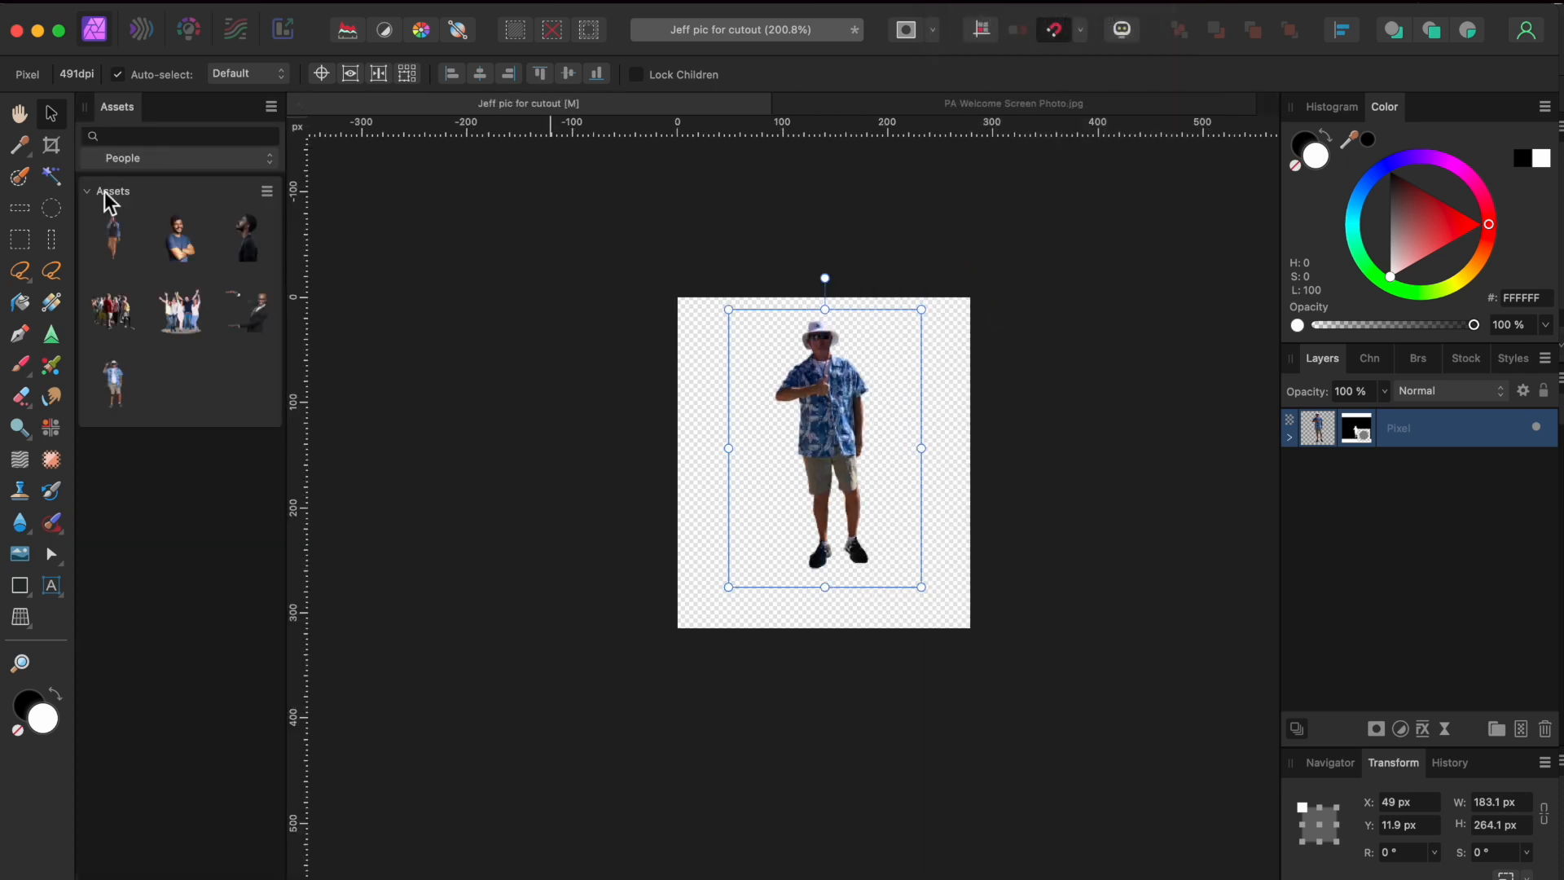
{"action": "left_click", "coordinate": [267, 192]}
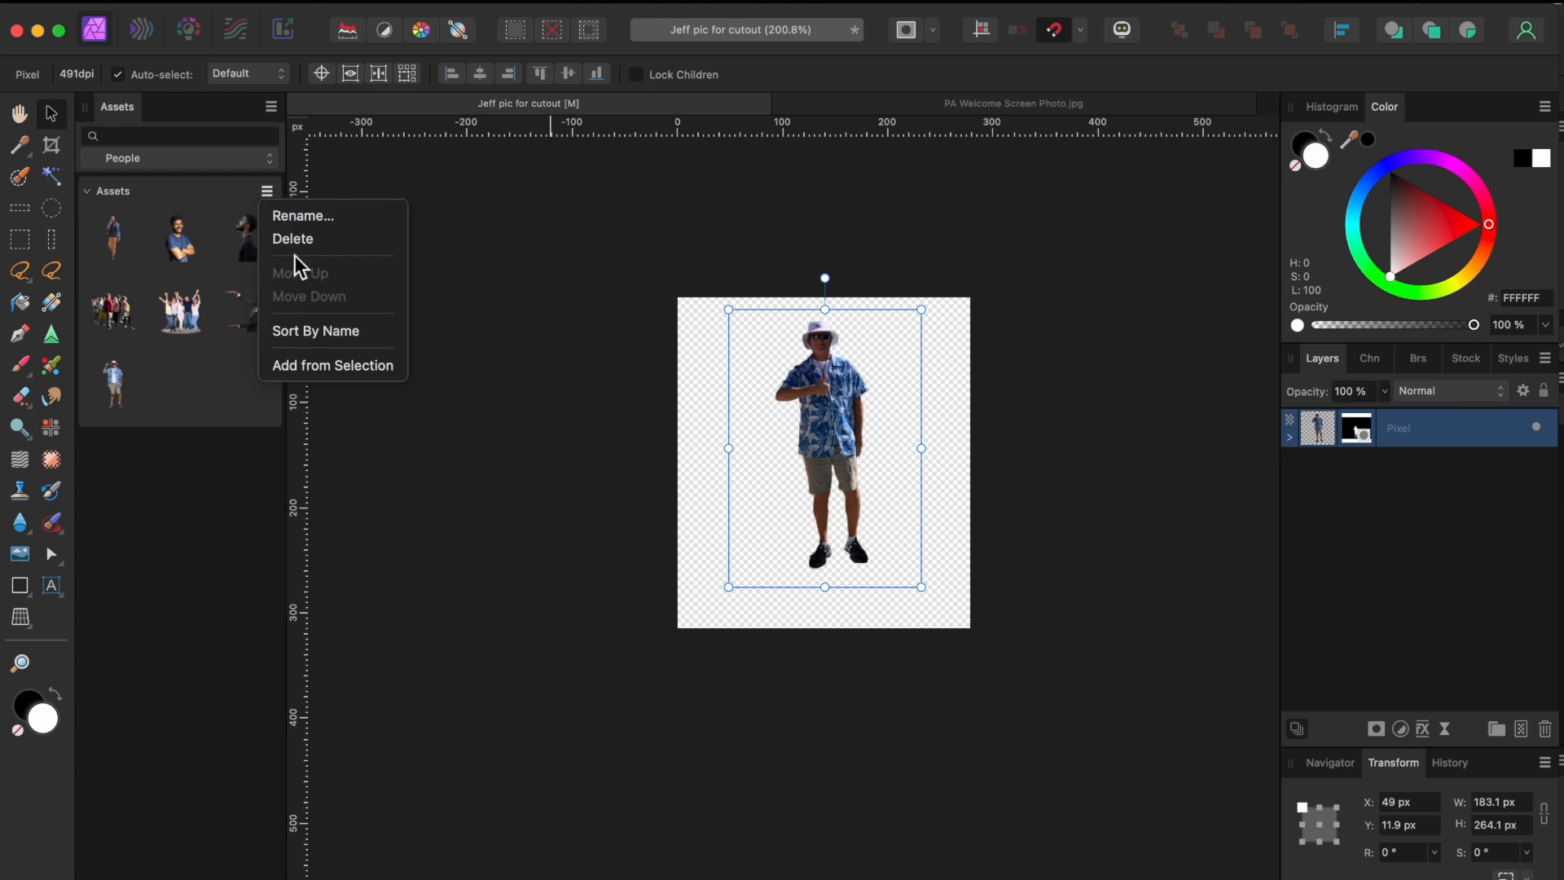
{"action": "left_click", "coordinate": [320, 364]}
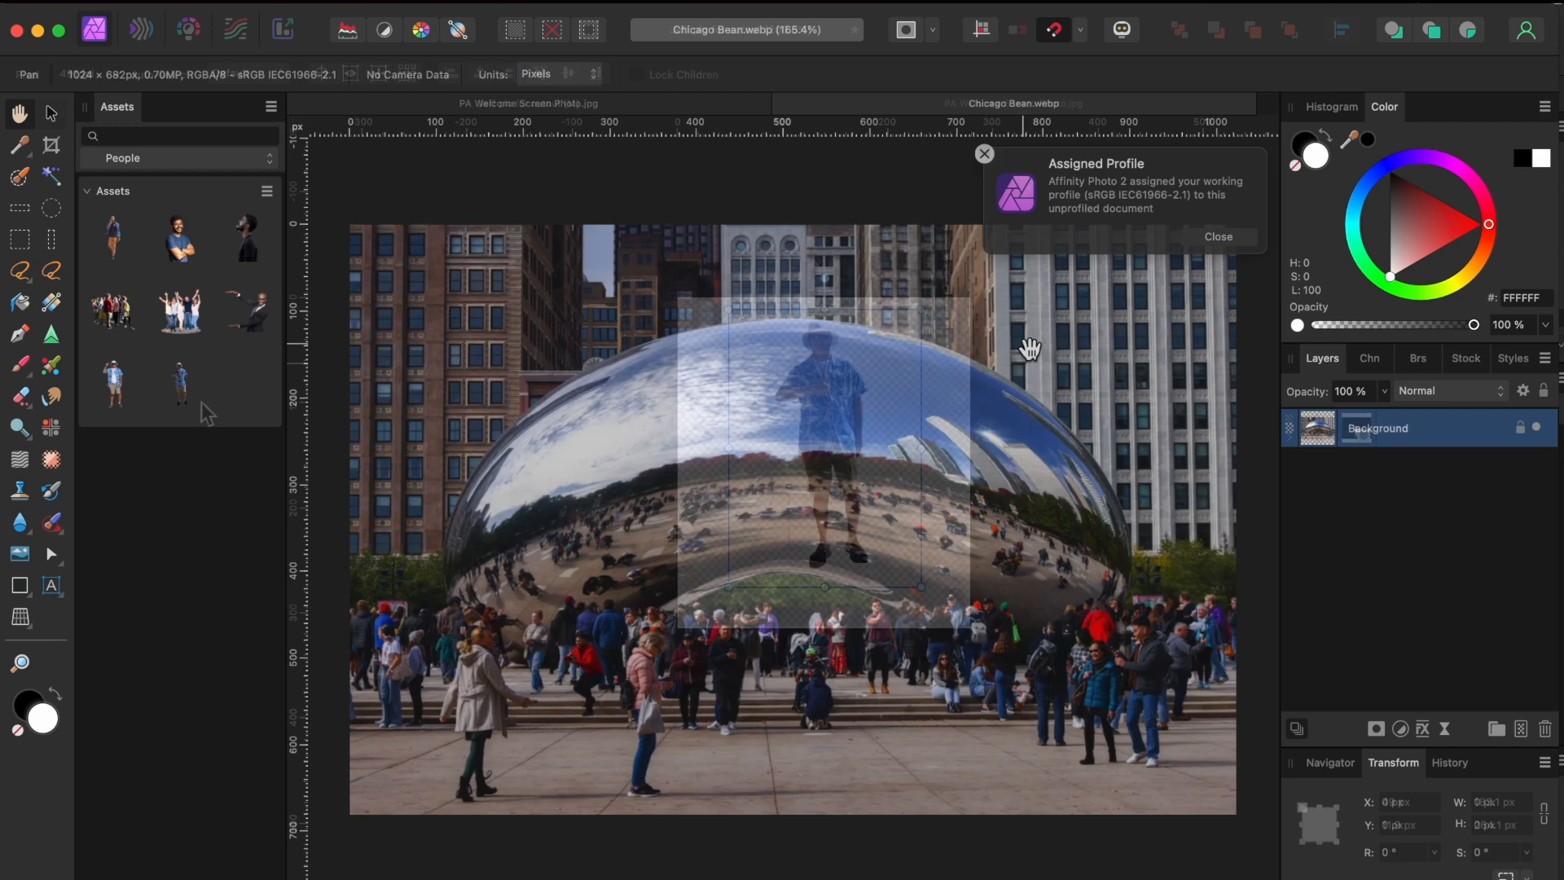
Place the new cutout asset into Chicago Bean.webp, scale it to about 115 × 166 px among the crowd right of centre, and deselect.
{"action": "left_click", "coordinate": [984, 154]}
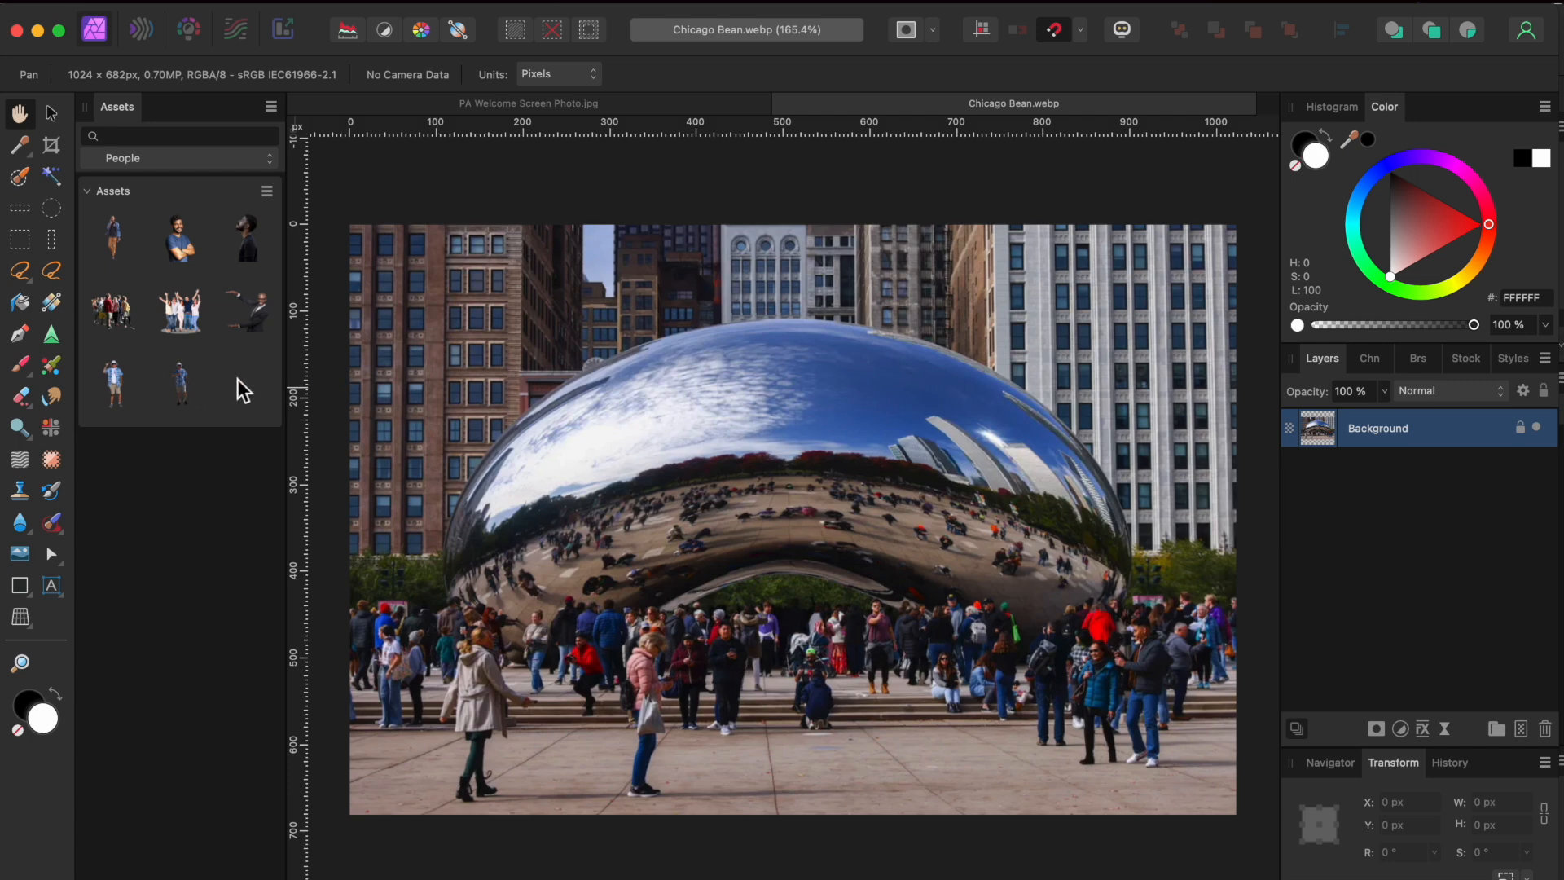
{"action": "left_click_drag", "start_coordinate": [185, 390], "coordinate": [885, 680]}
{"action": "left_click_drag", "start_coordinate": [952, 580], "coordinate": [907, 639]}
{"action": "left_click_drag", "start_coordinate": [863, 705], "coordinate": [775, 651]}
{"action": "scroll", "coordinate": [758, 624], "scroll_direction": "up", "scroll_amount": 5}
{"action": "left_click_drag", "start_coordinate": [606, 499], "coordinate": [872, 546]}
{"action": "scroll", "coordinate": [642, 556], "scroll_direction": "down", "scroll_amount": 3}
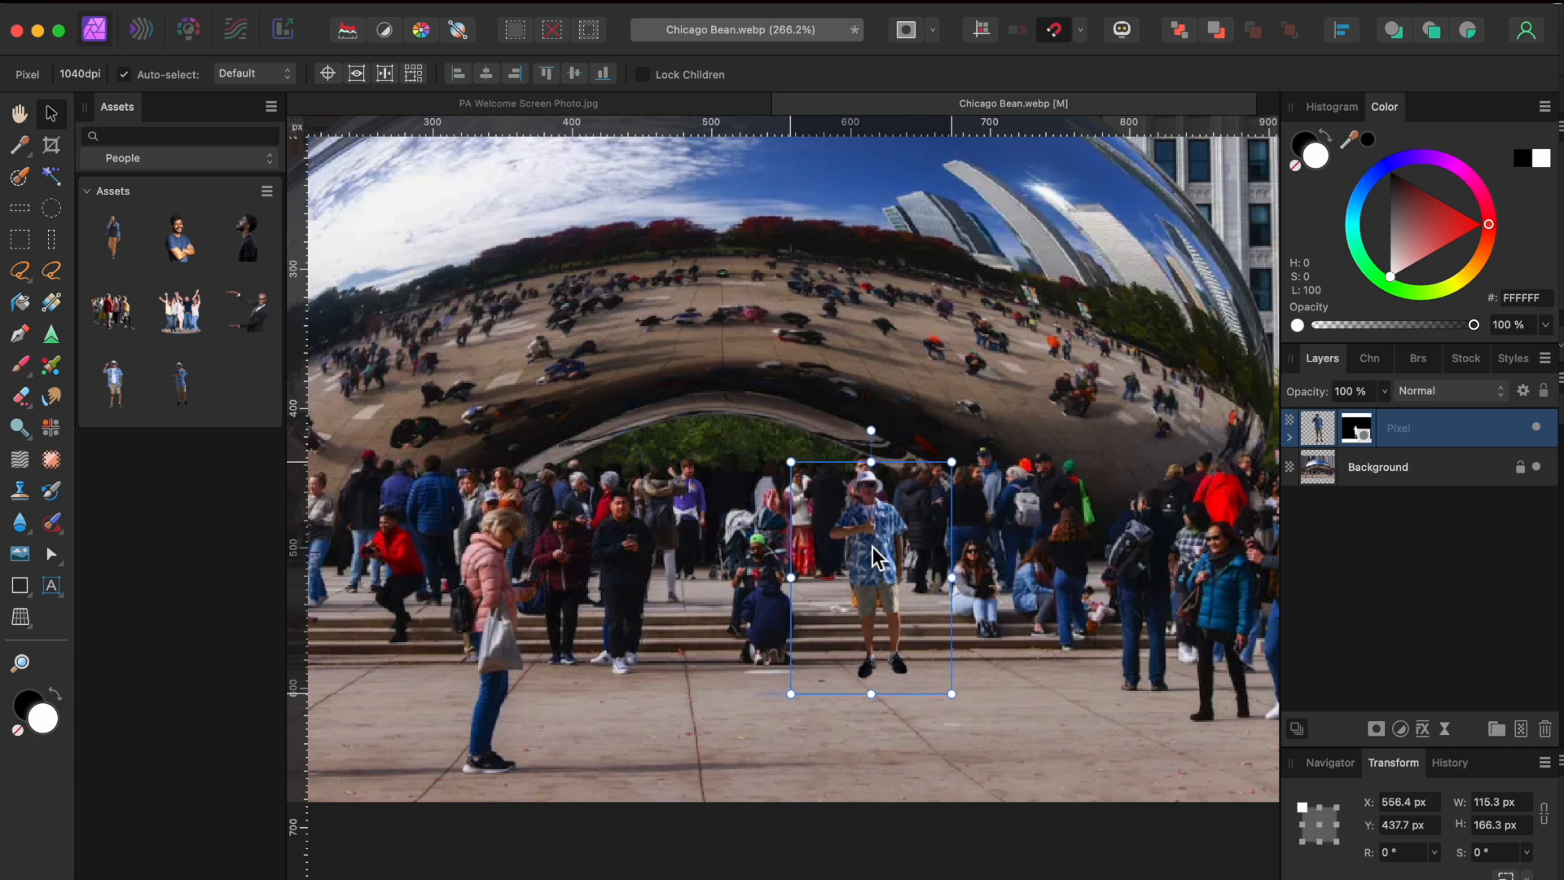
{"action": "left_click", "coordinate": [715, 741]}
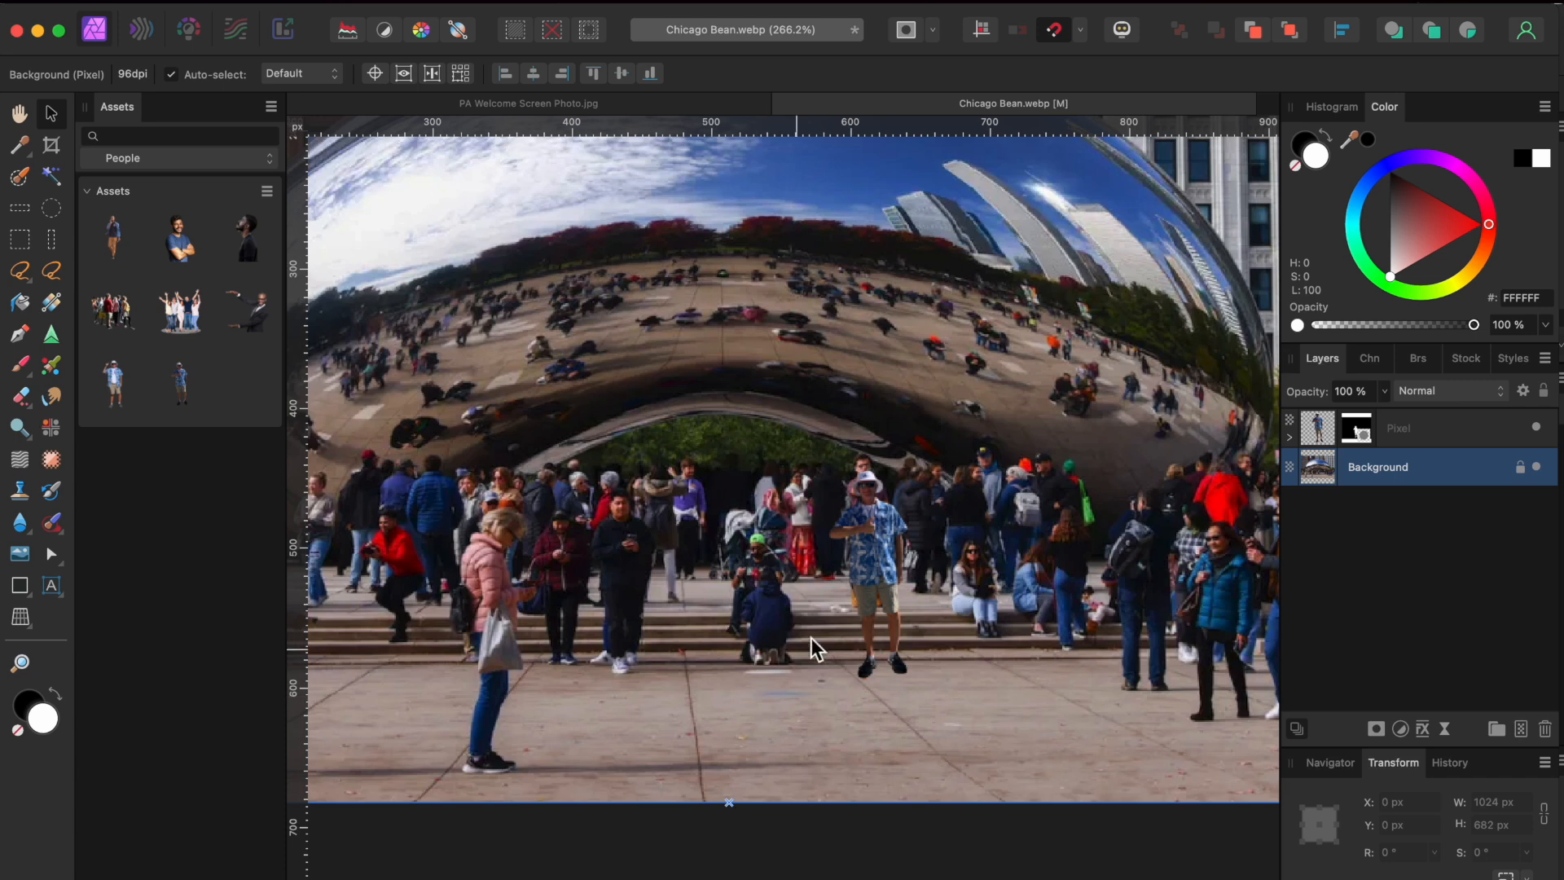
{"action": "key", "text": "super+d"}
Move the man to the foreground pavement beside the woman in the pink jacket and enlarge him.
{"action": "left_click_drag", "start_coordinate": [848, 574], "coordinate": [637, 654]}
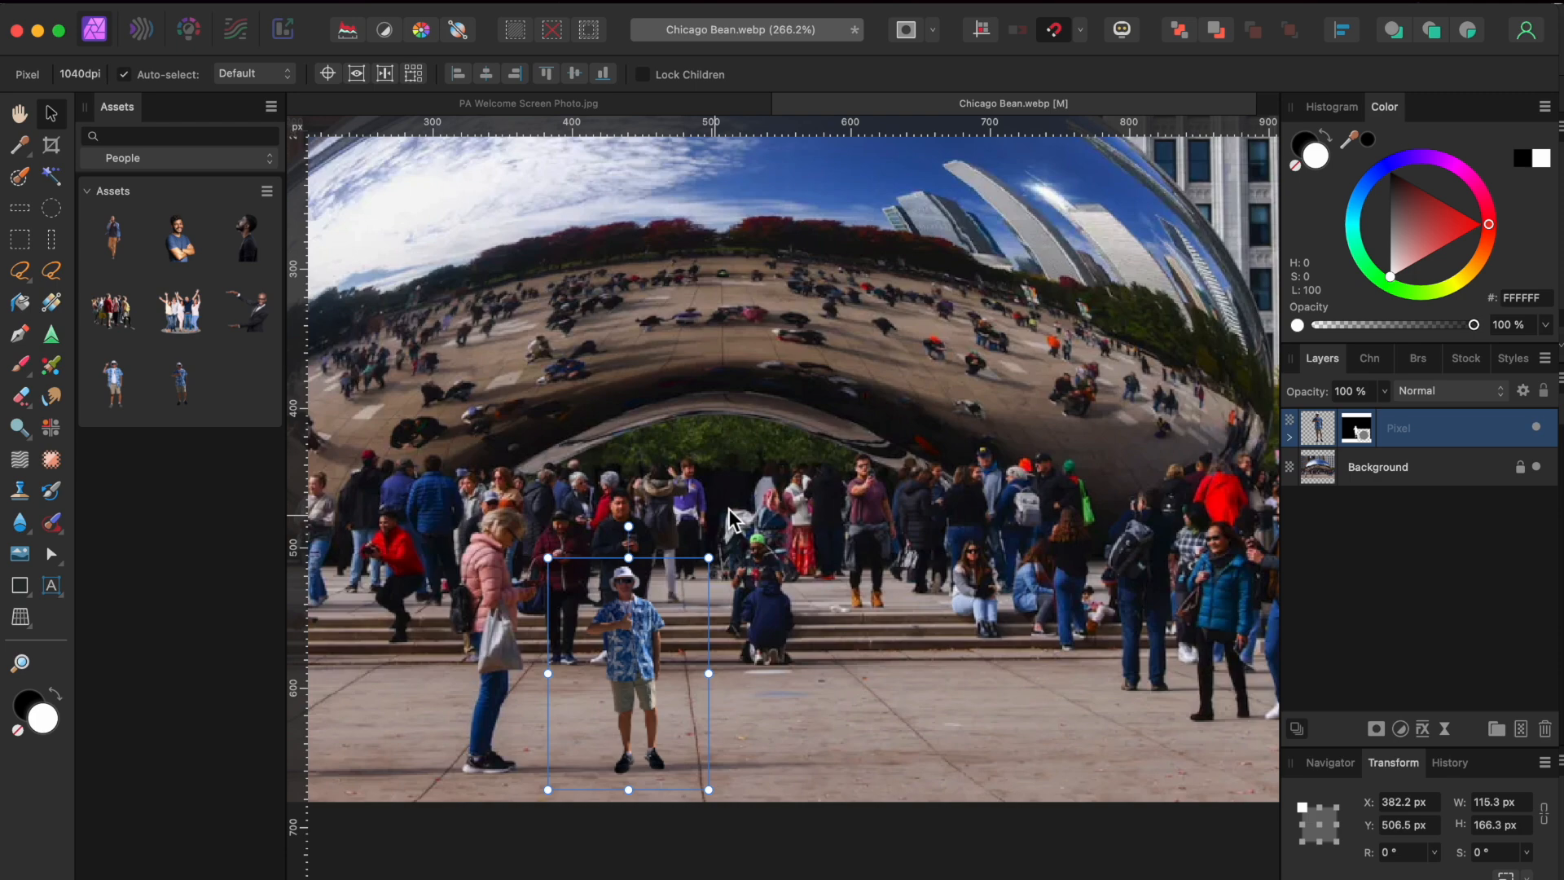
{"action": "left_click_drag", "start_coordinate": [709, 562], "coordinate": [755, 470]}
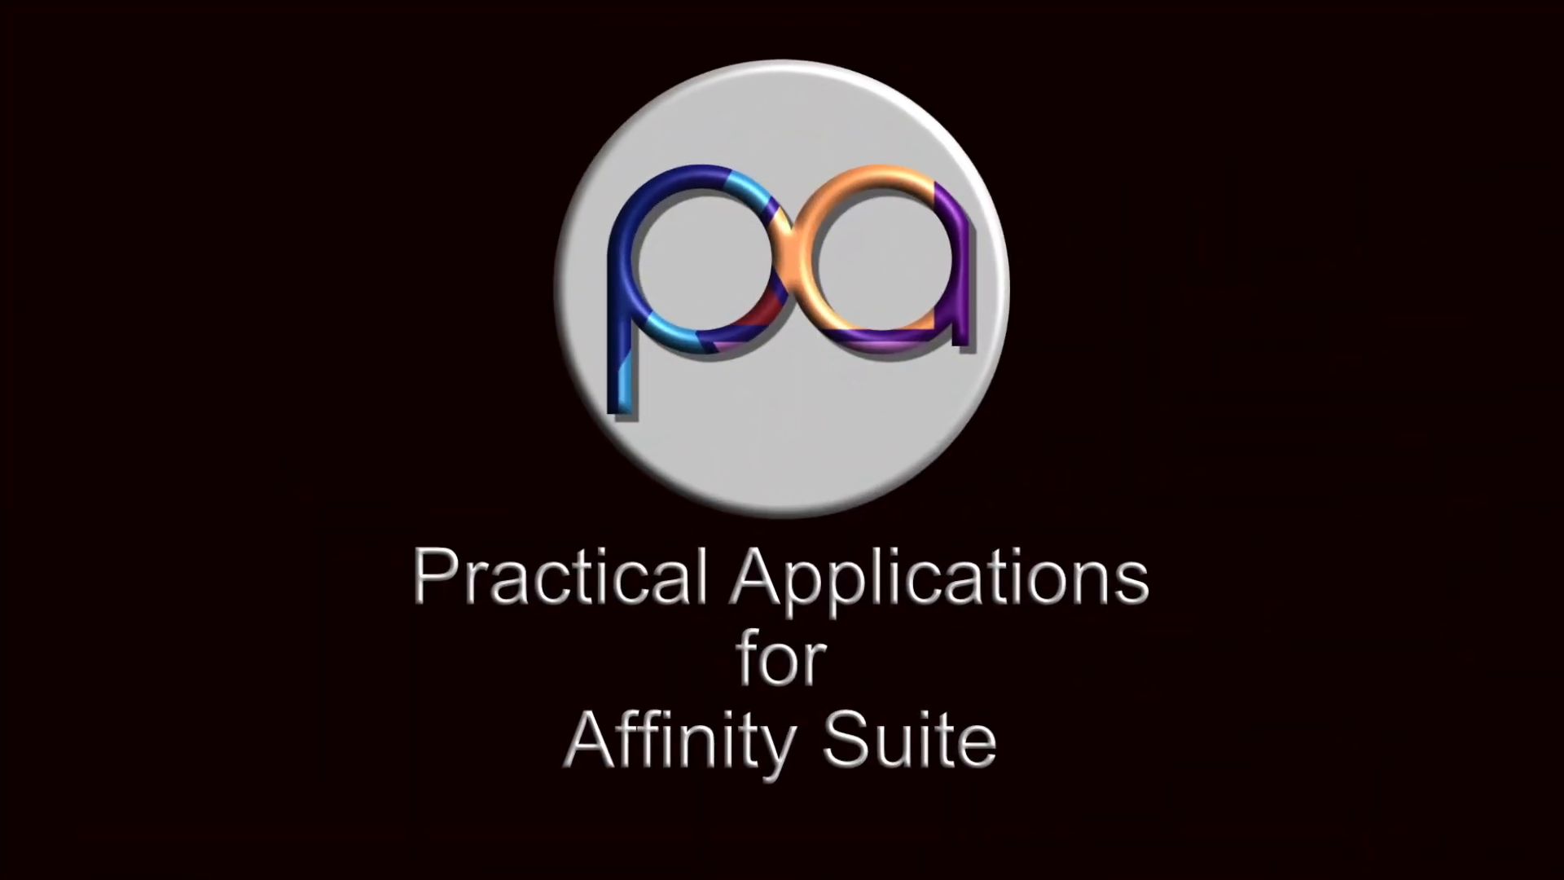